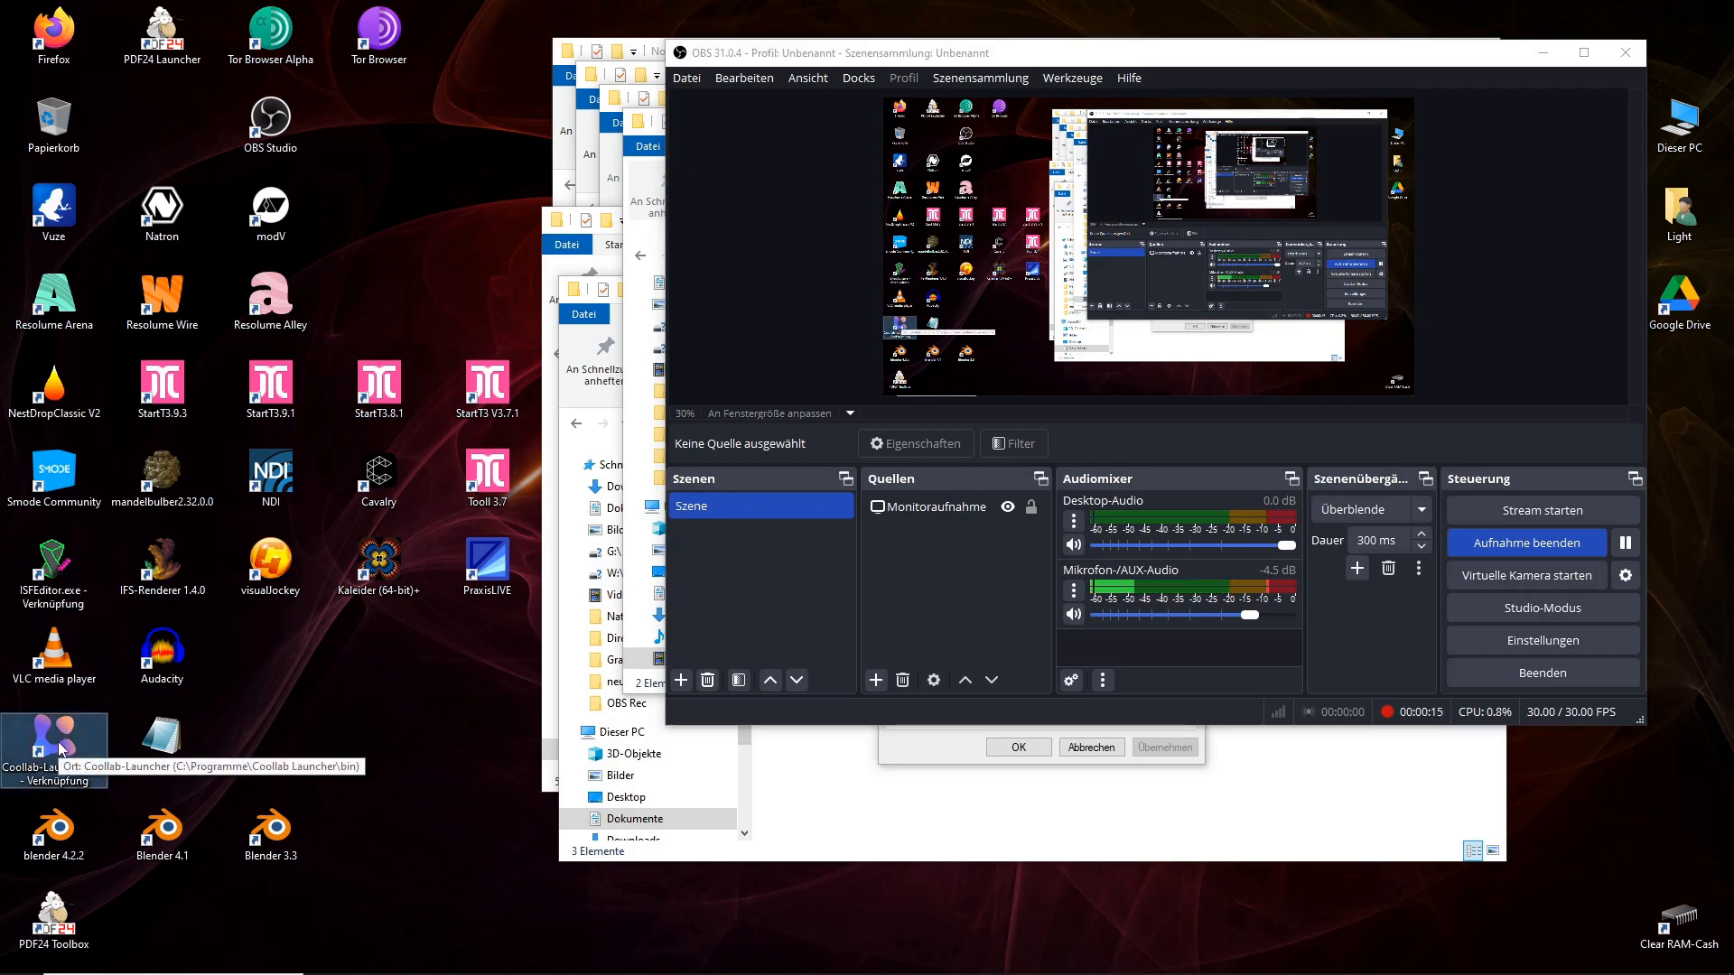
# Launch Coollab with the DiaBoLulu project and close the tips dialog to view the node graph.
pyautogui.doubleClick(59, 748)
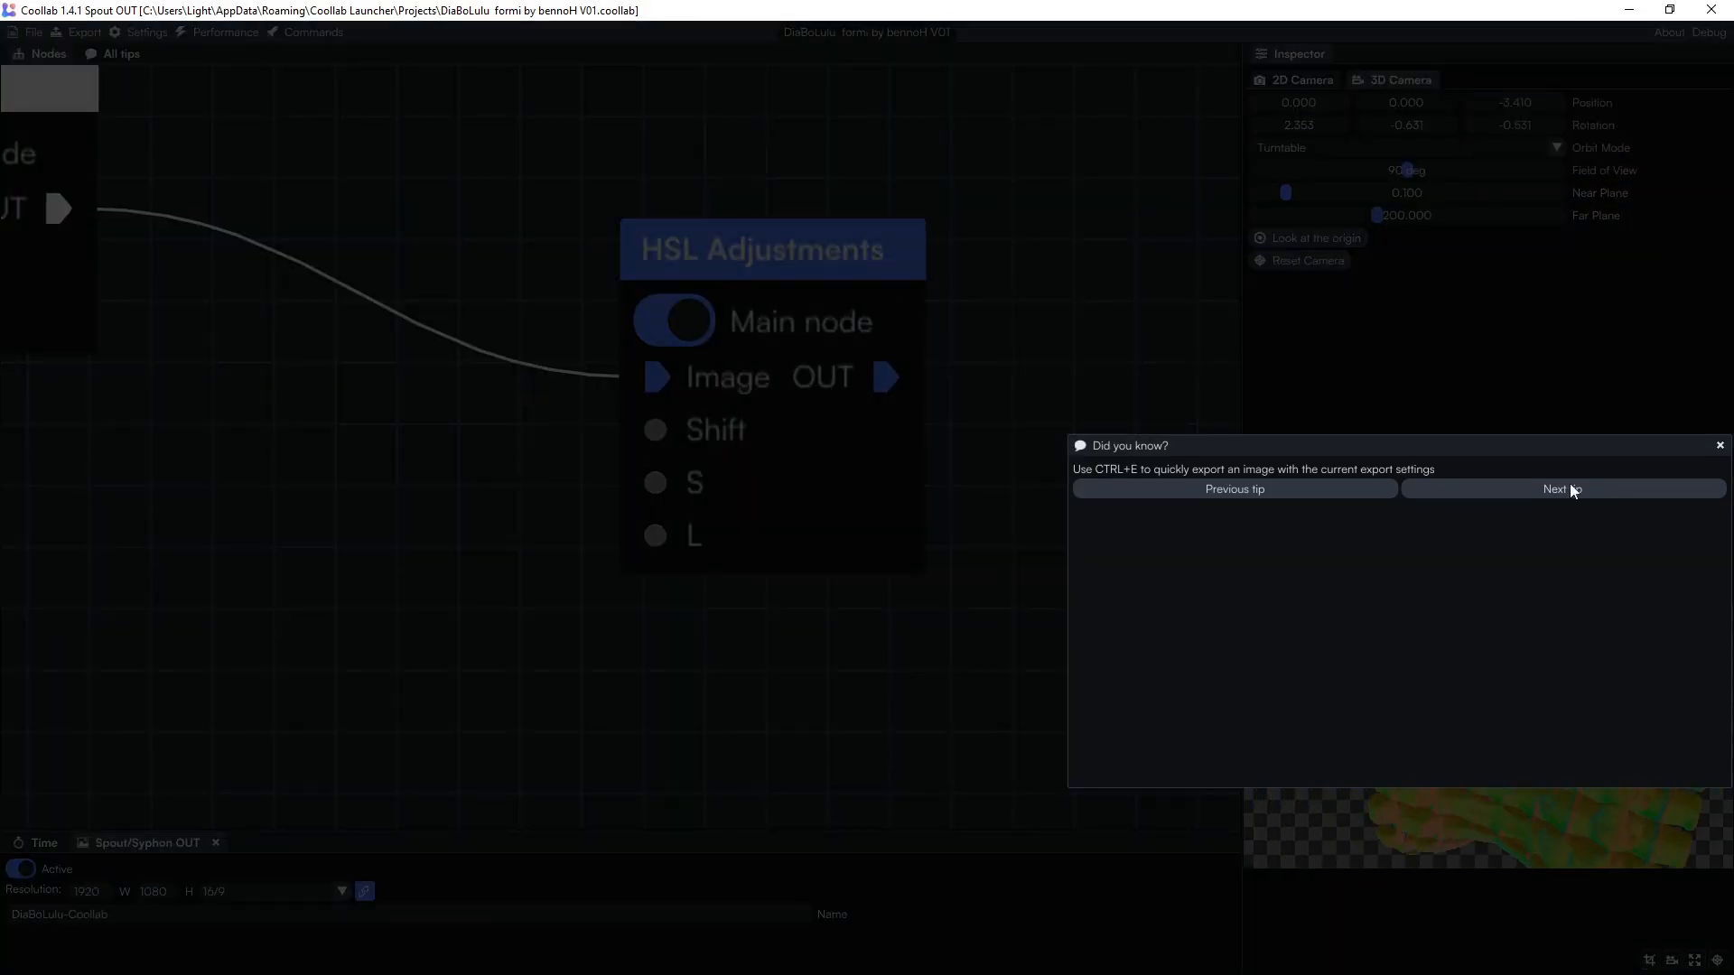
pyautogui.click(1718, 446)
pyautogui.scroll(-6, 1024, 305)
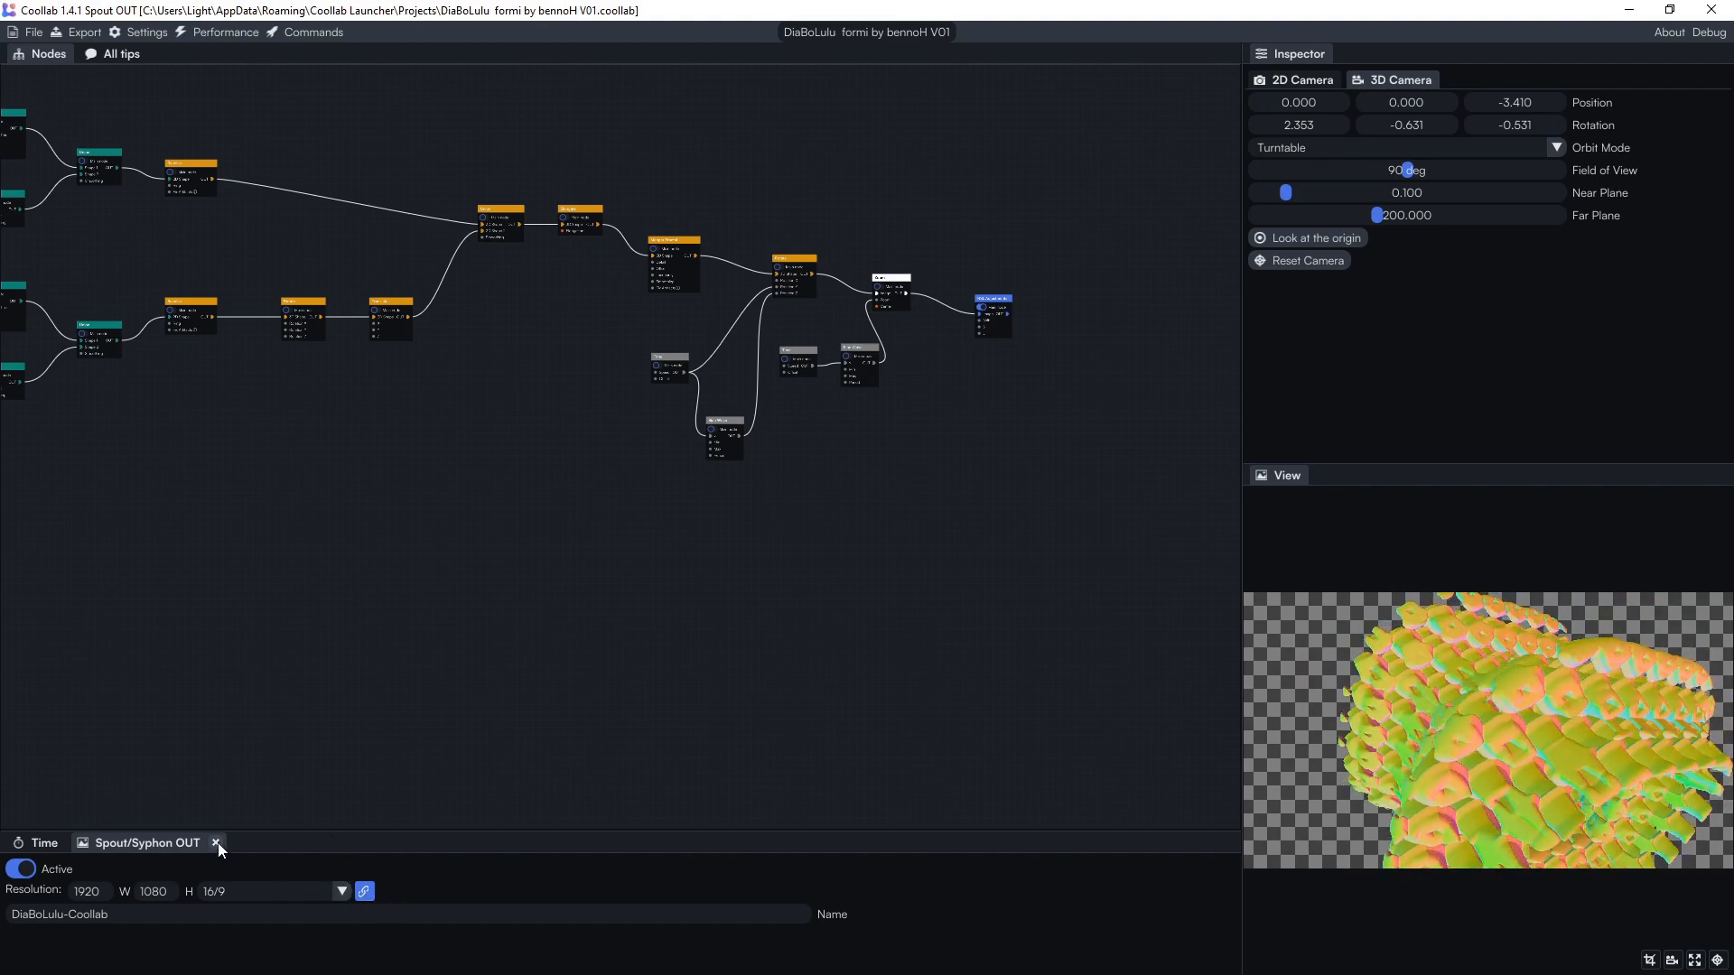
pyautogui.moveTo(181, 837); pyautogui.dragTo(257, 419)
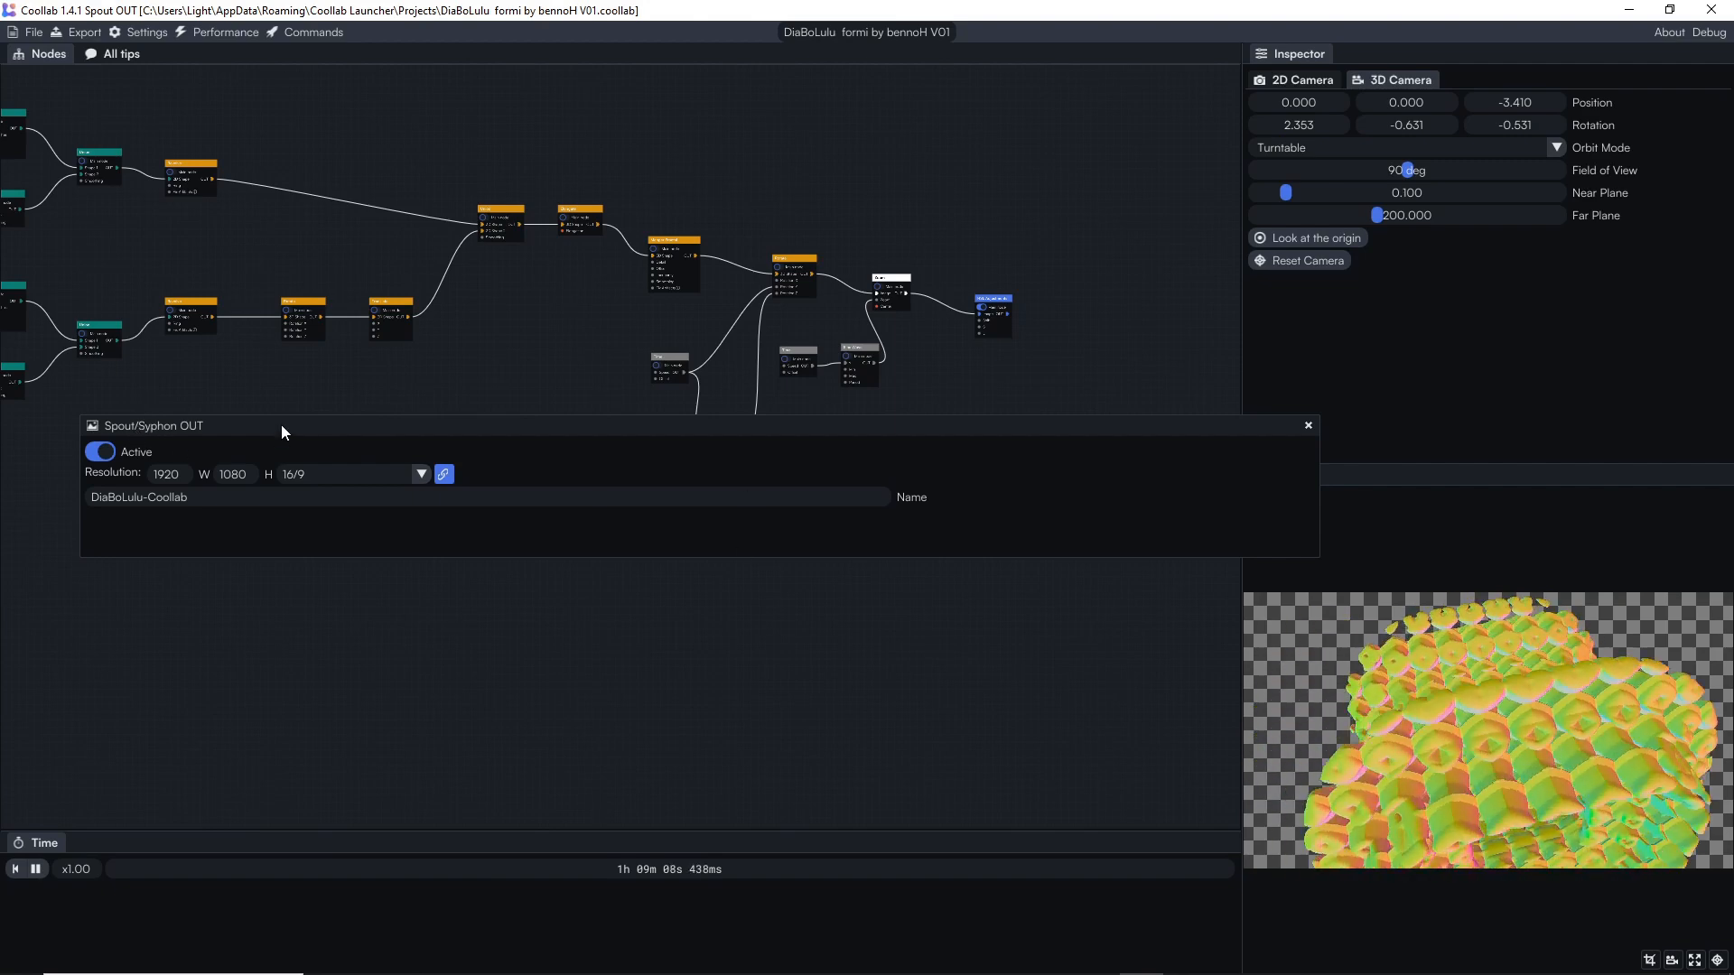
pyautogui.moveTo(280, 424); pyautogui.dragTo(171, 842)
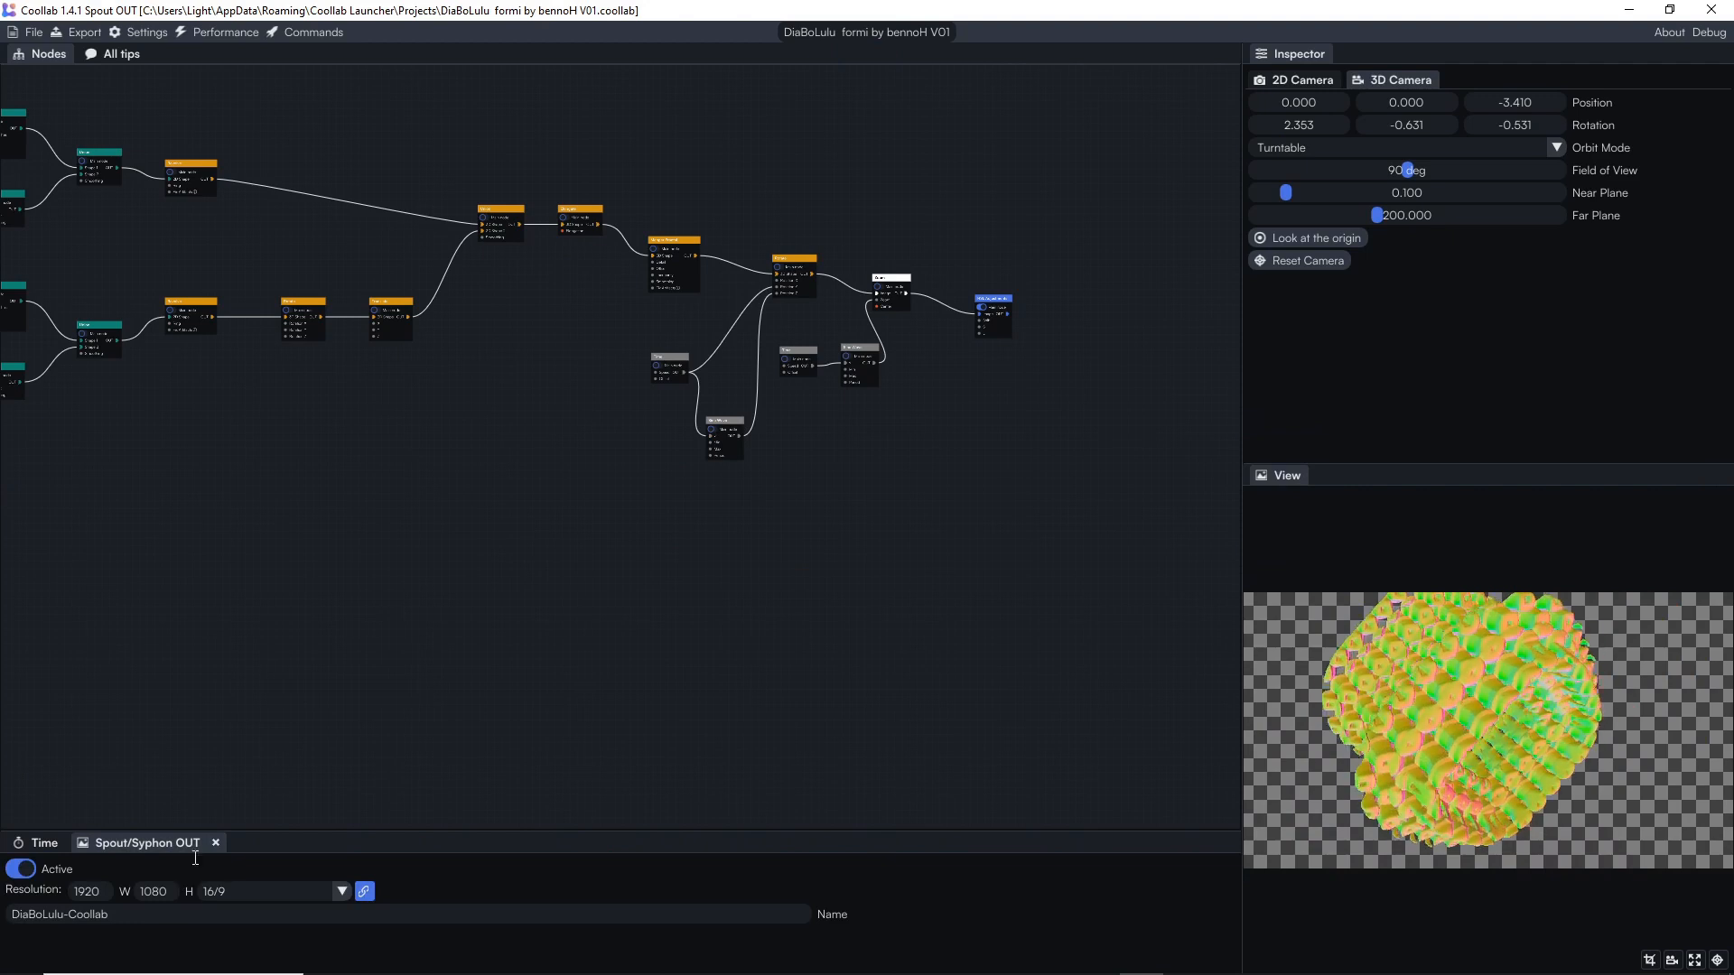
pyautogui.click(47, 843)
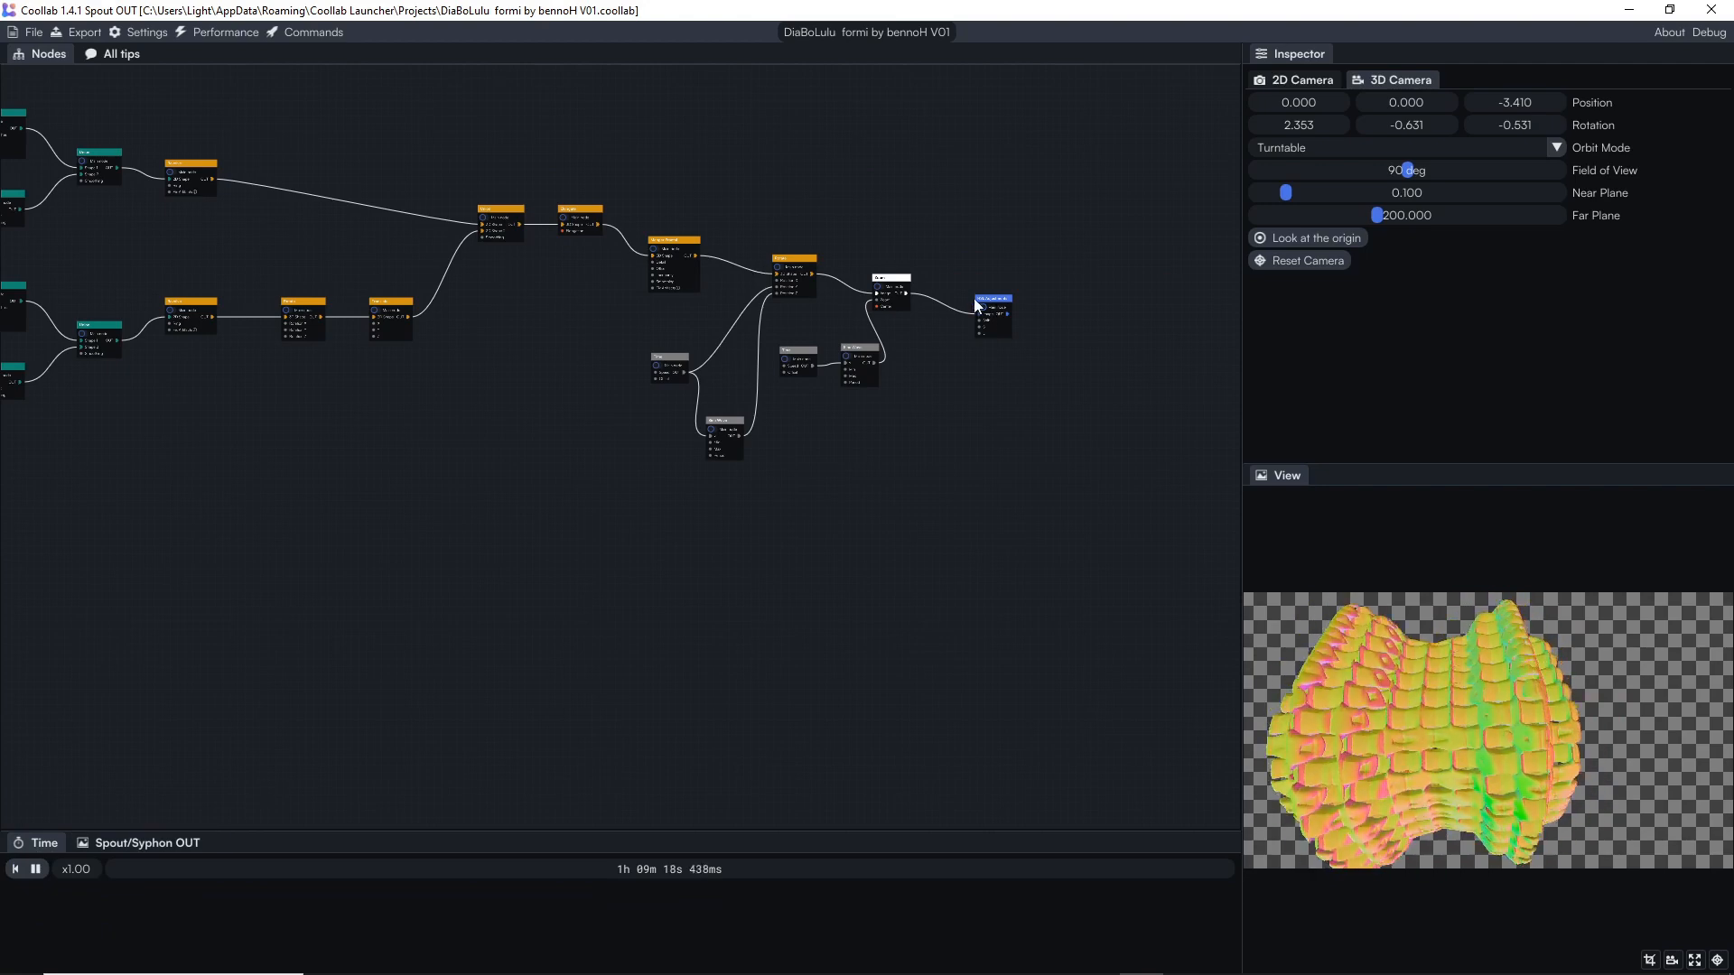
pyautogui.scroll(6, 951, 426)
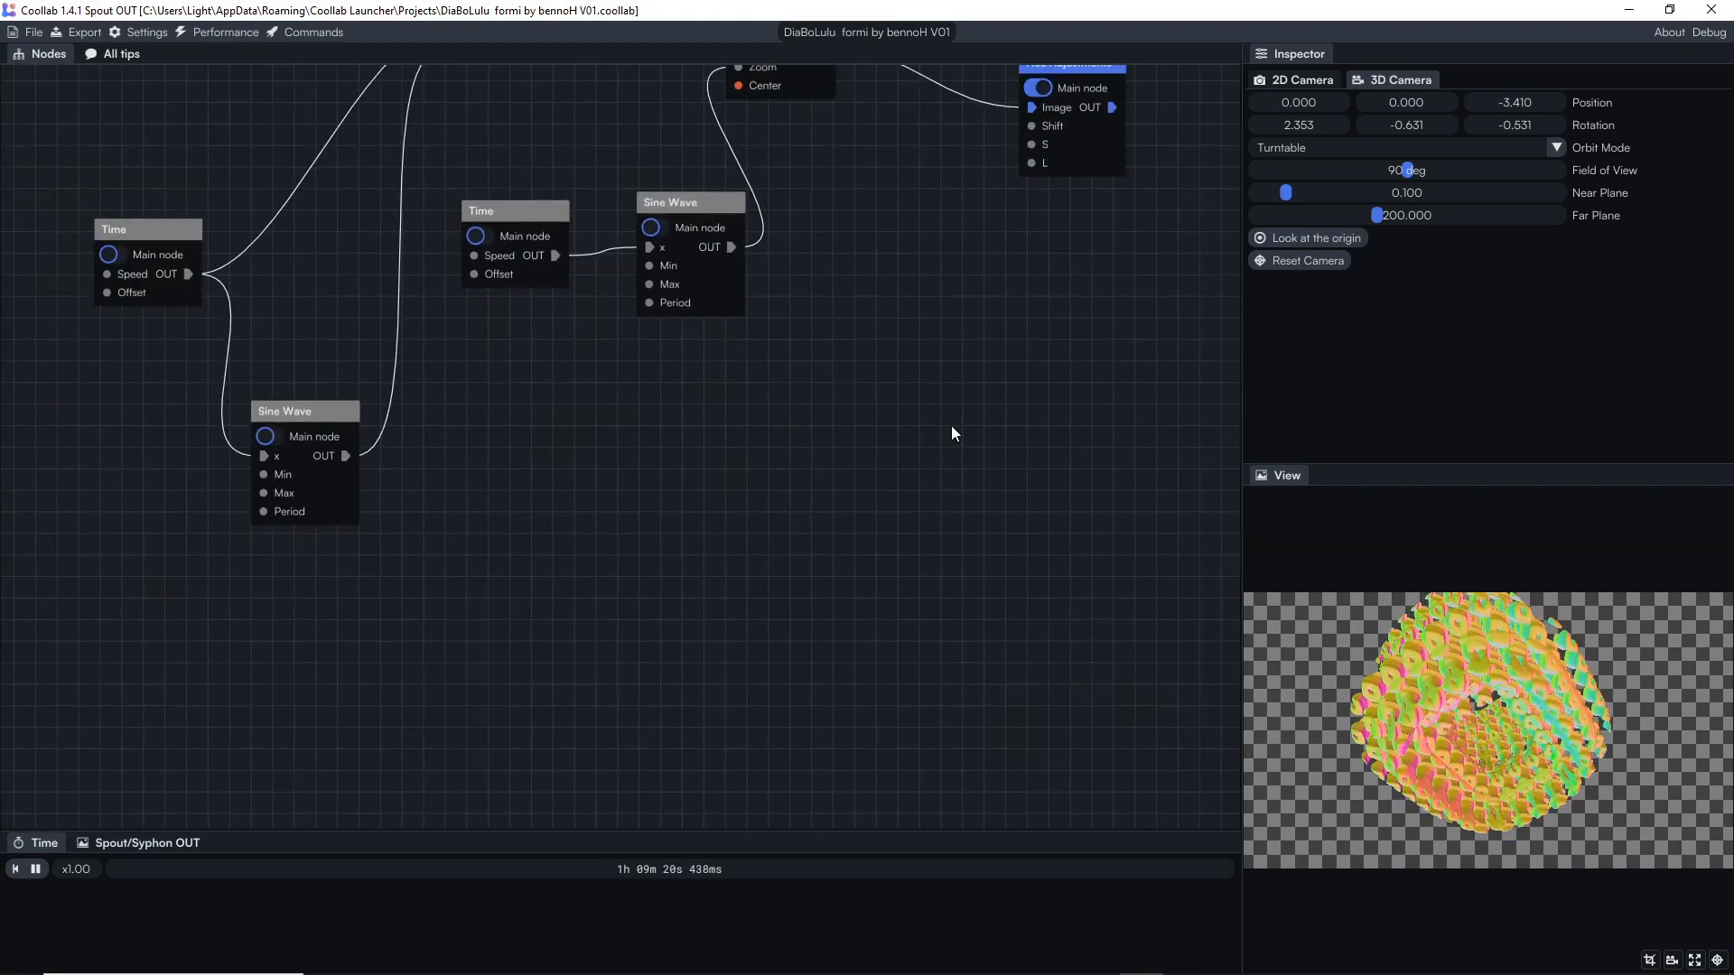
pyautogui.scroll(-6, 951, 425)
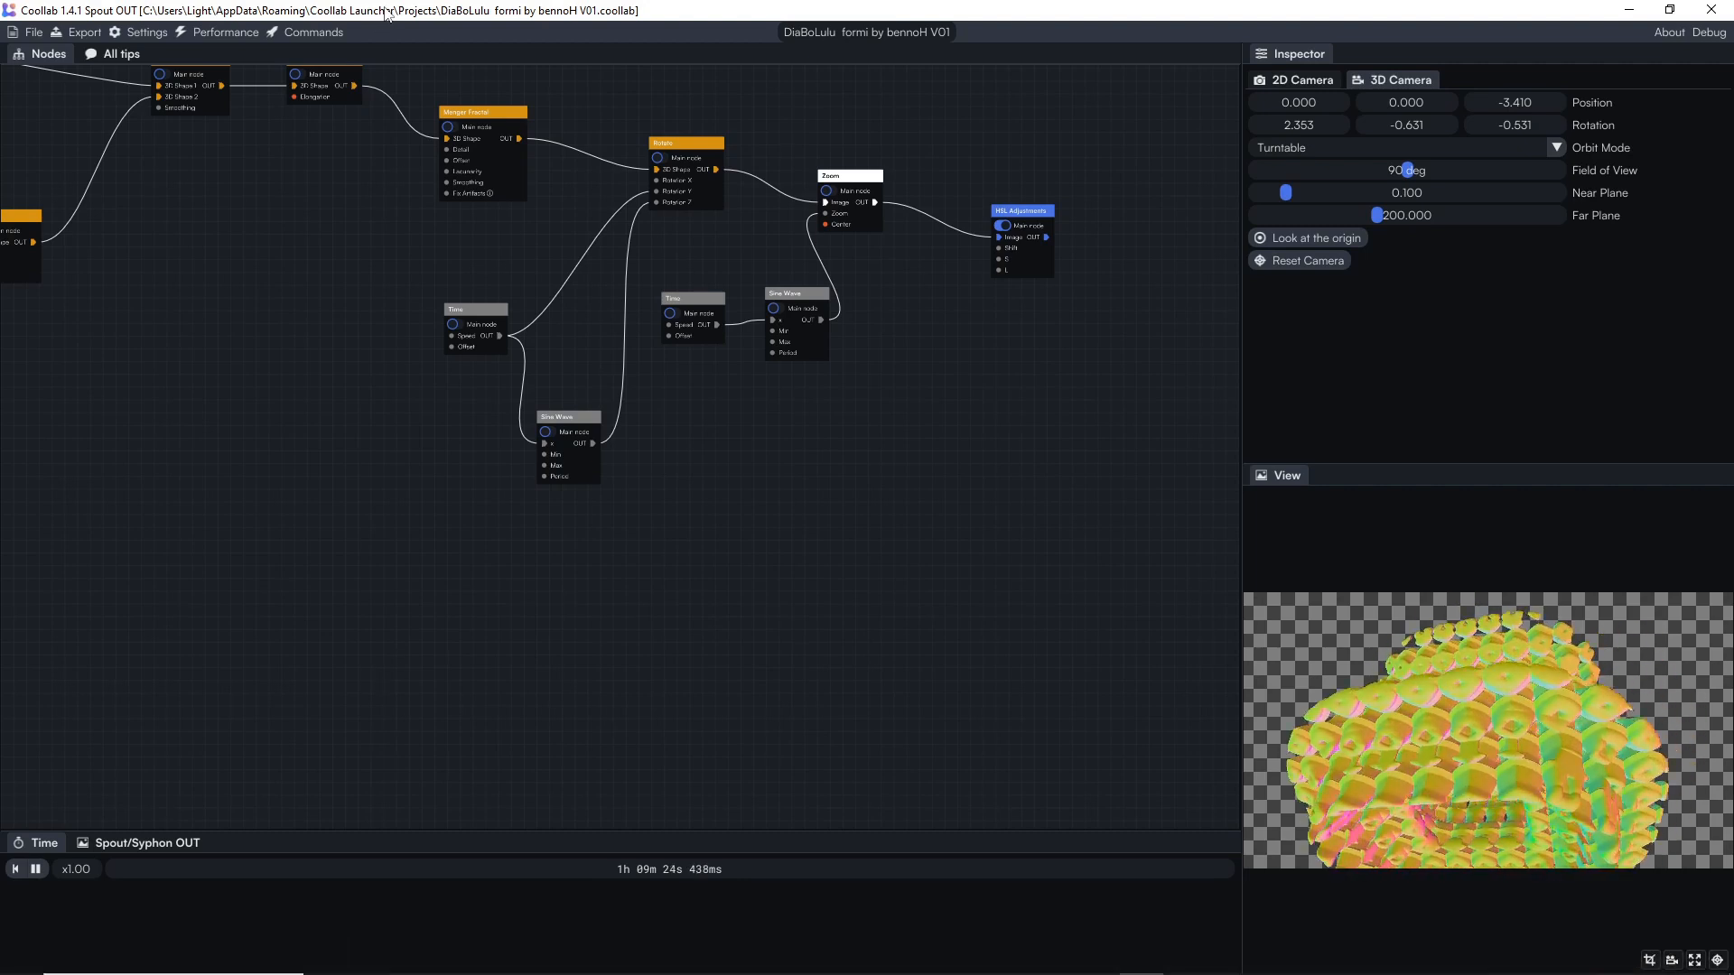
pyautogui.moveTo(388, 13); pyautogui.dragTo(582, 15)
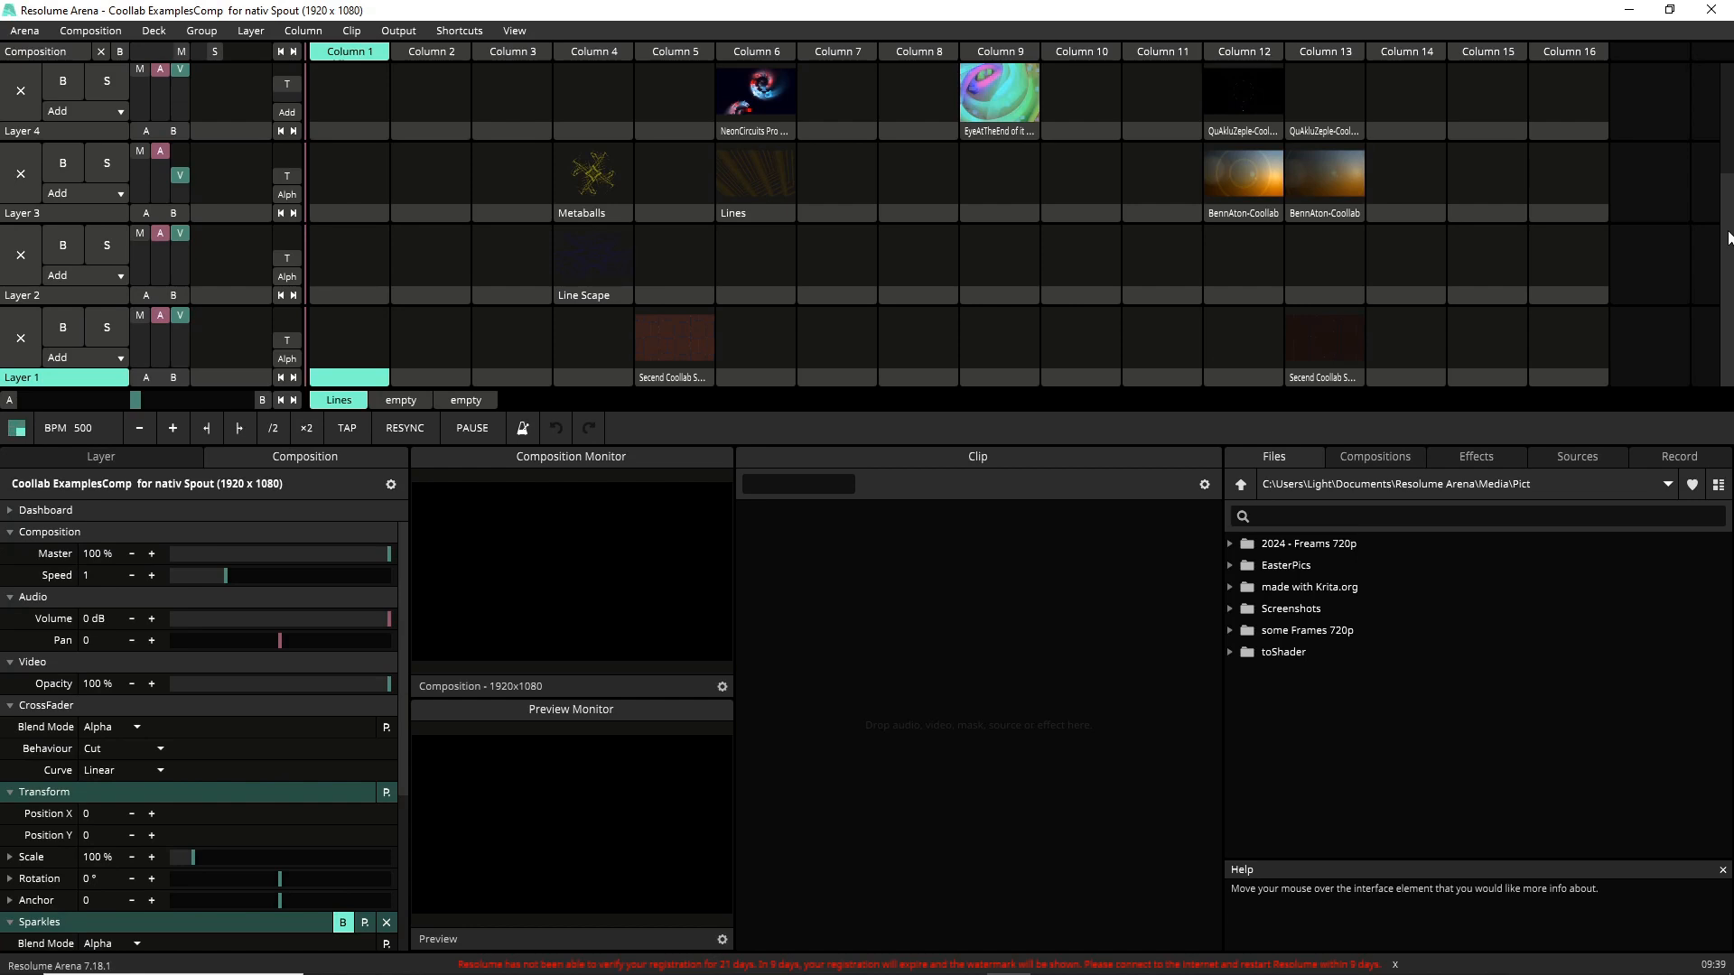
# Browse Resolume's Sources list down to the Spout servers section.
pyautogui.scroll(3, 1727, 236)
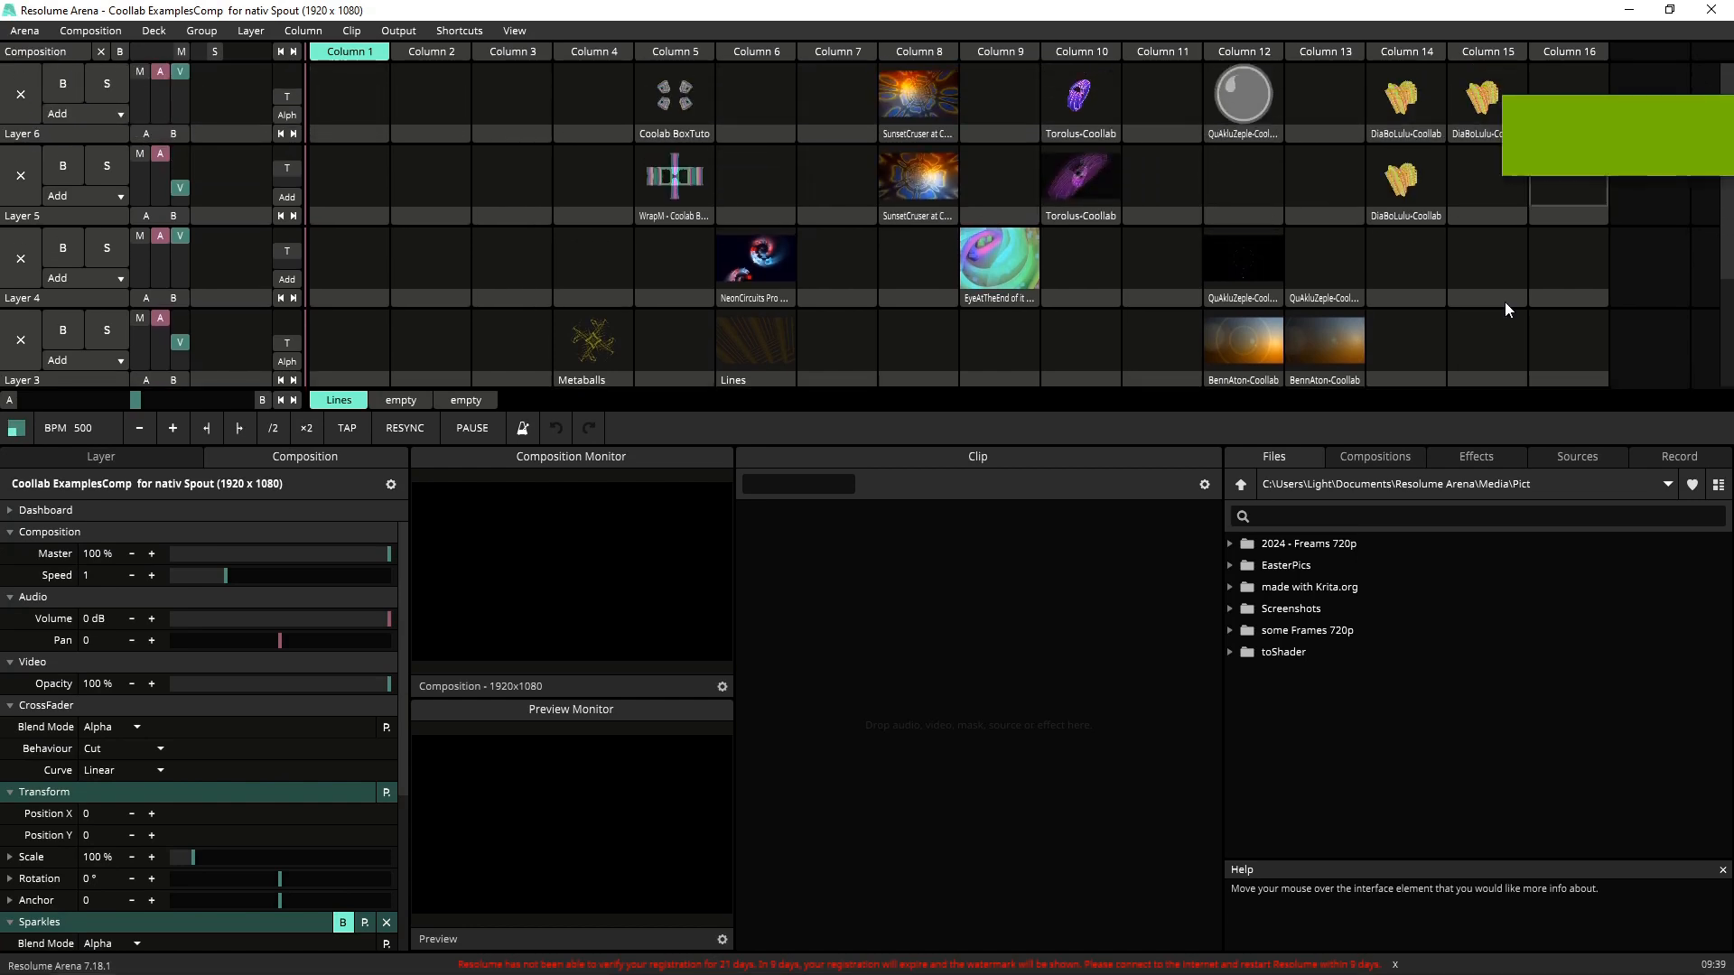
pyautogui.click(1558, 457)
pyautogui.scroll(-3, 1519, 551)
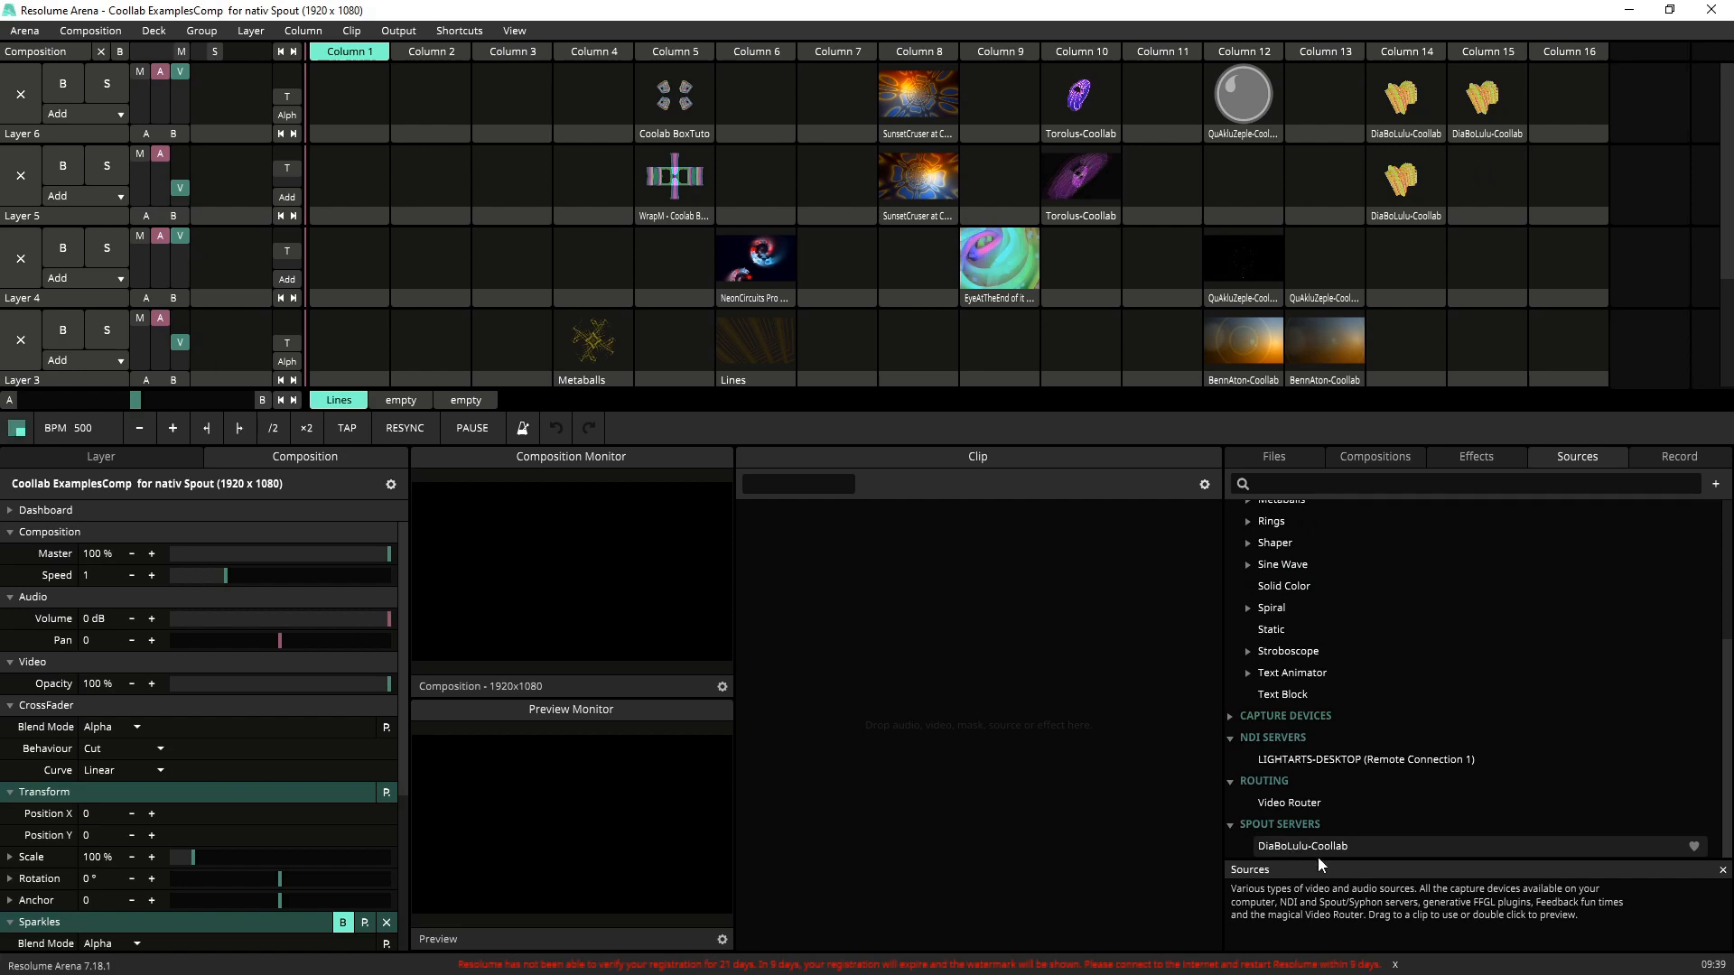
# Check Coollab's Spout/Syphon OUT output panel beside Resolume, then return to the maximized Resolume window.
pyautogui.click(1667, 9)
pyautogui.click(658, 334)
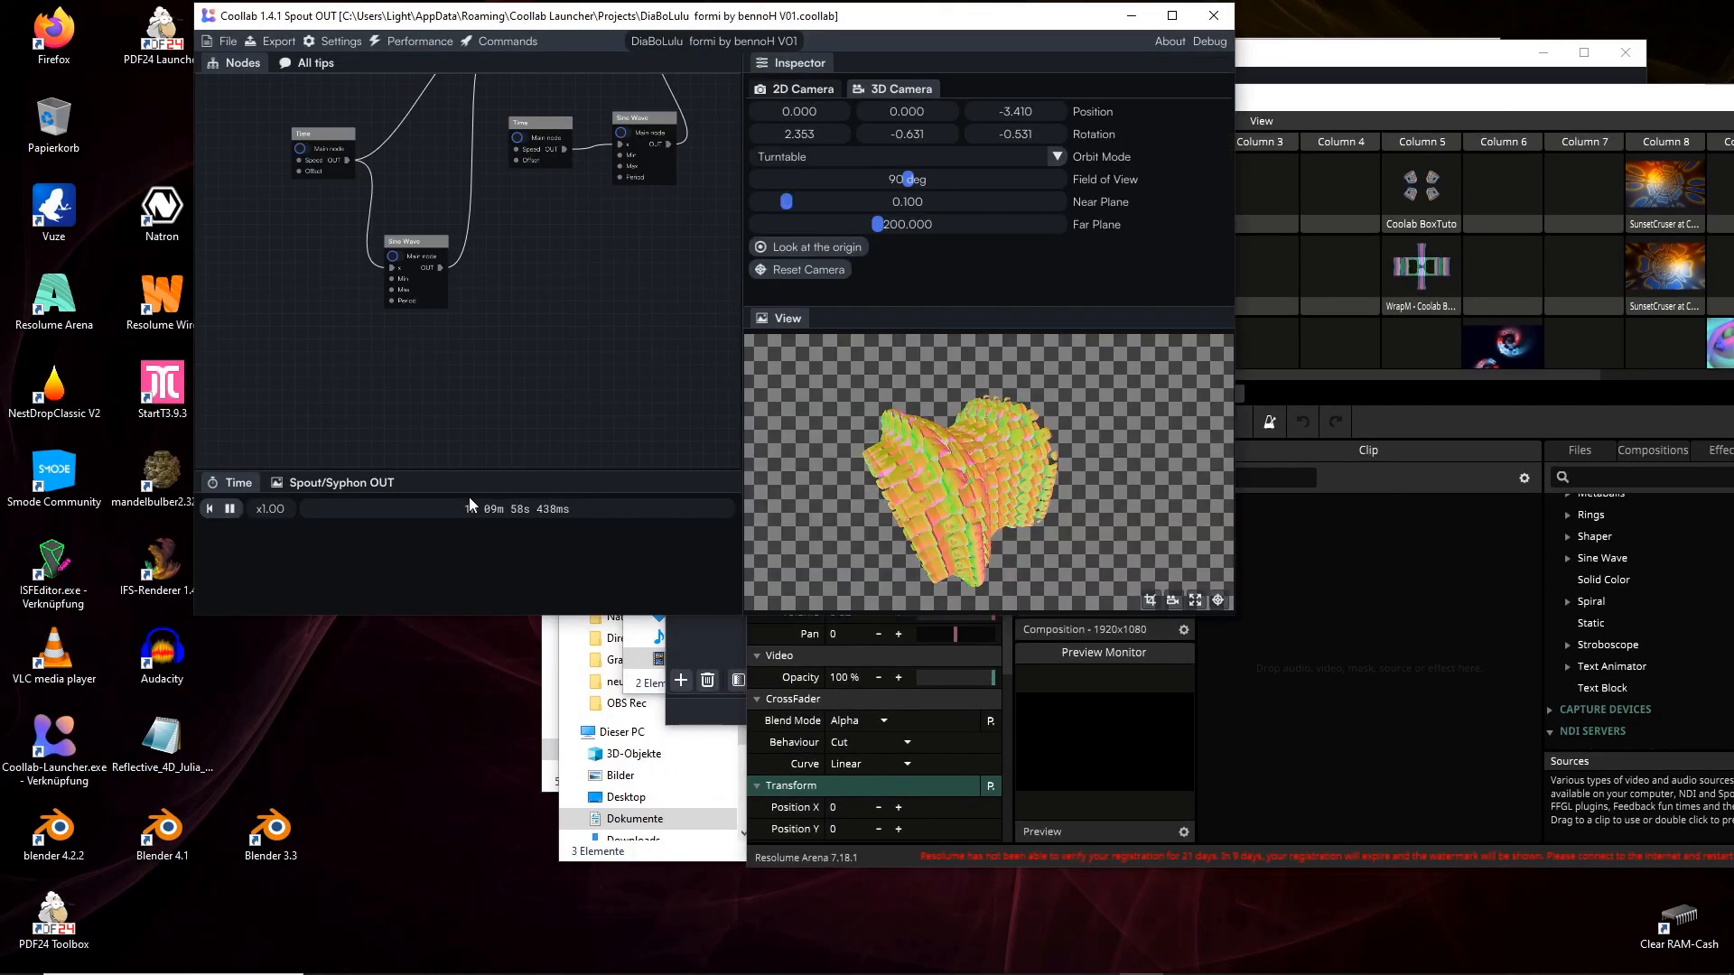
pyautogui.click(363, 485)
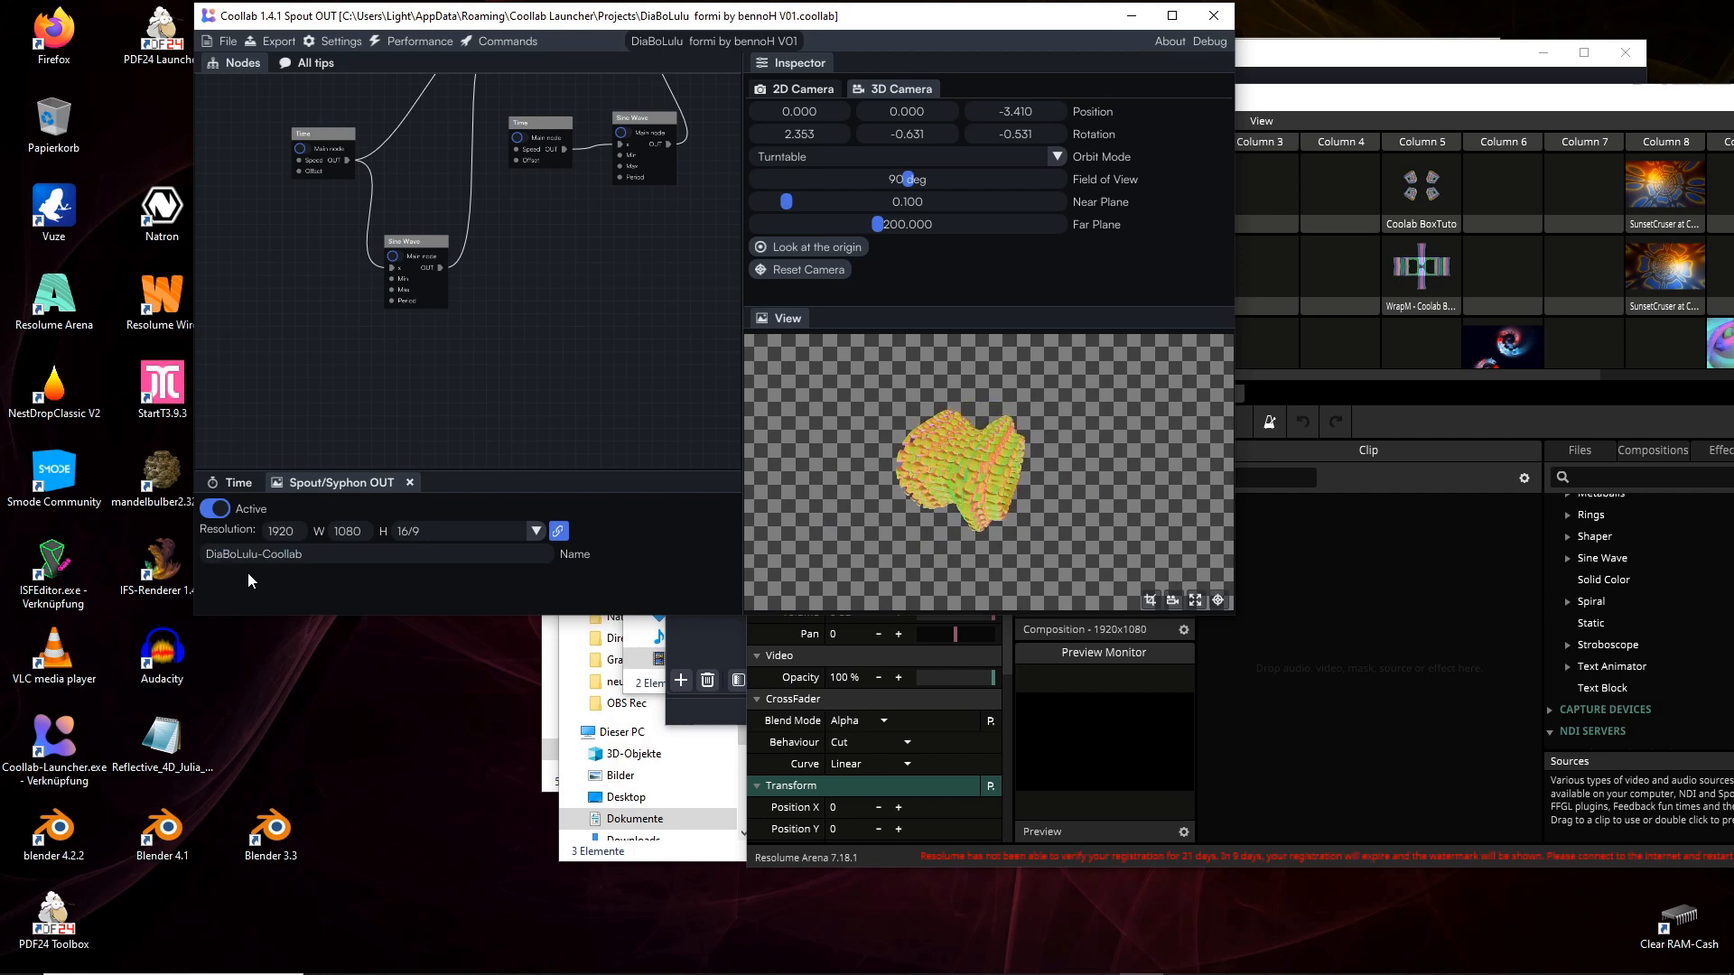
pyautogui.doubleClick(1424, 96)
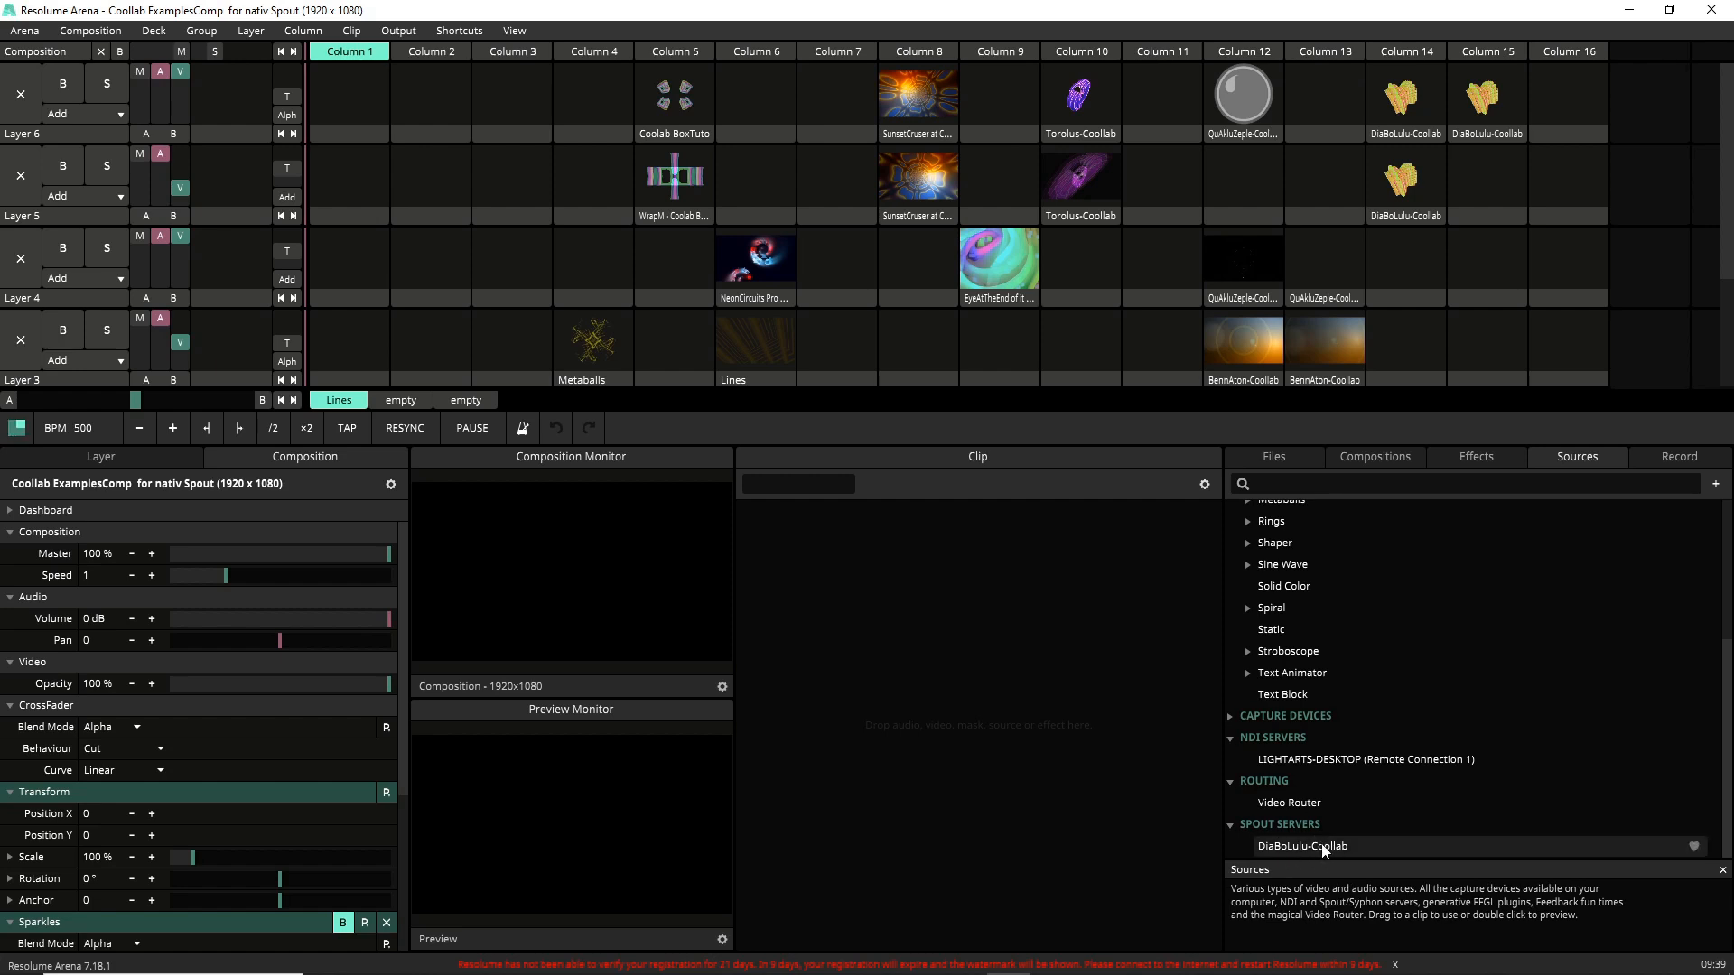
# Drop the DiaBoLulu-Coollab Spout source into an empty Layer 4 clip slot and update its thumbnail.
pyautogui.moveTo(1325, 851); pyautogui.dragTo(1566, 241)
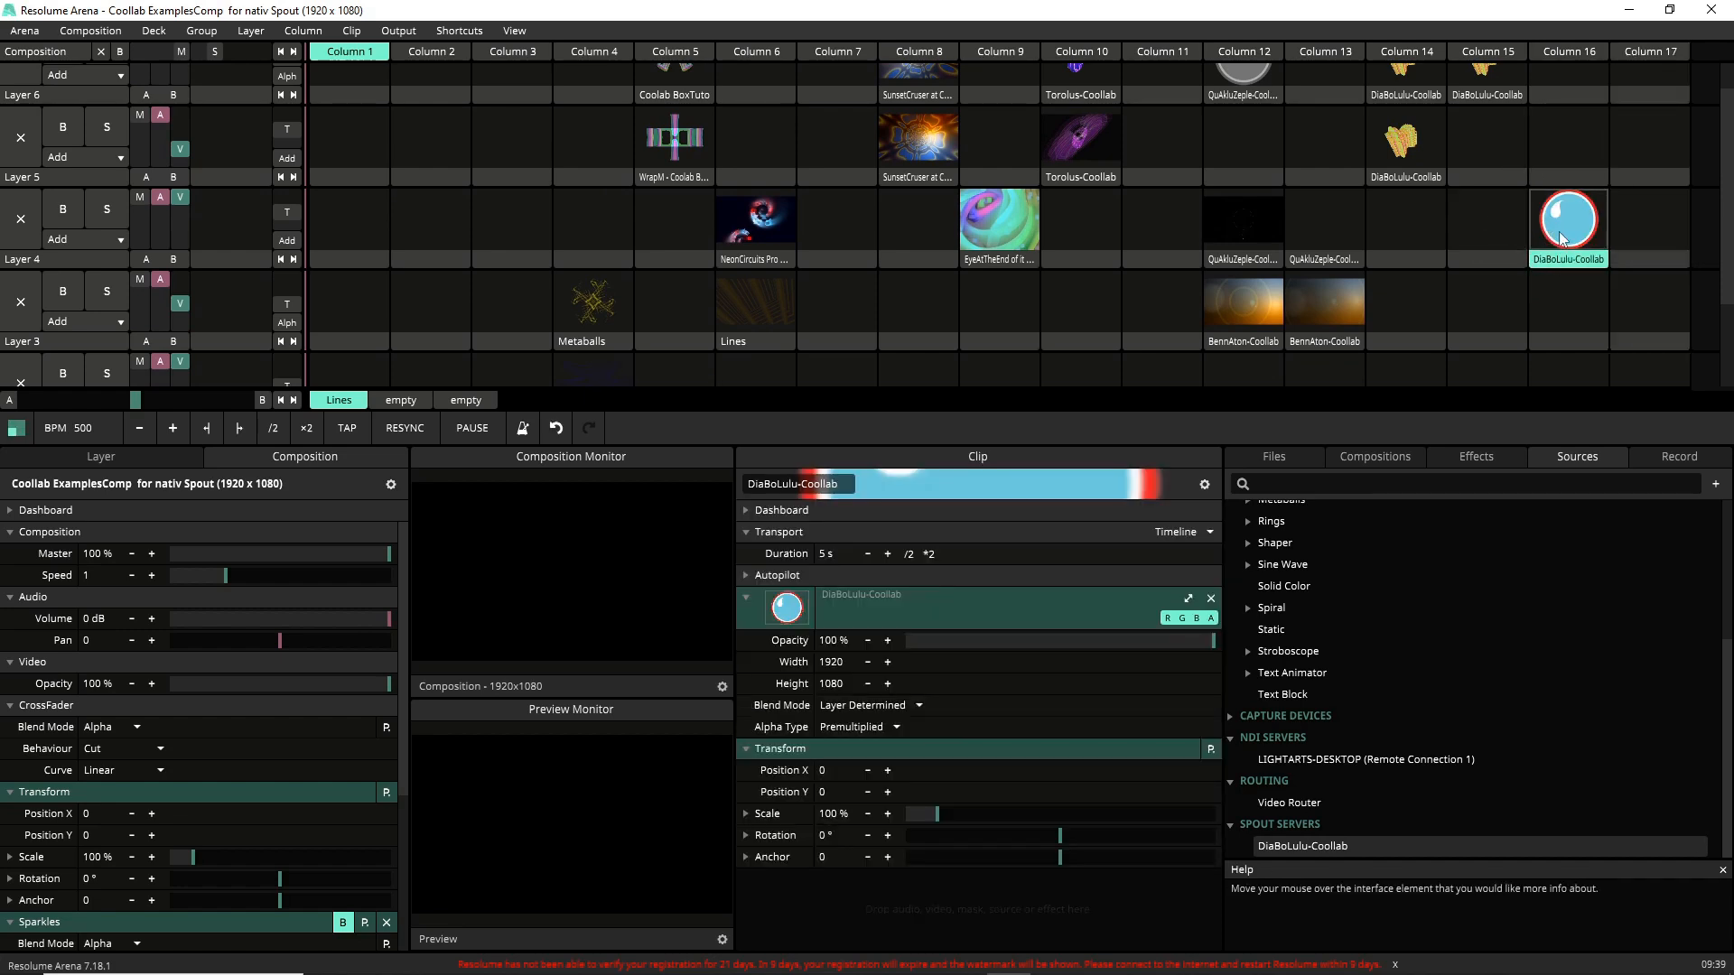
pyautogui.rightClick(1578, 264)
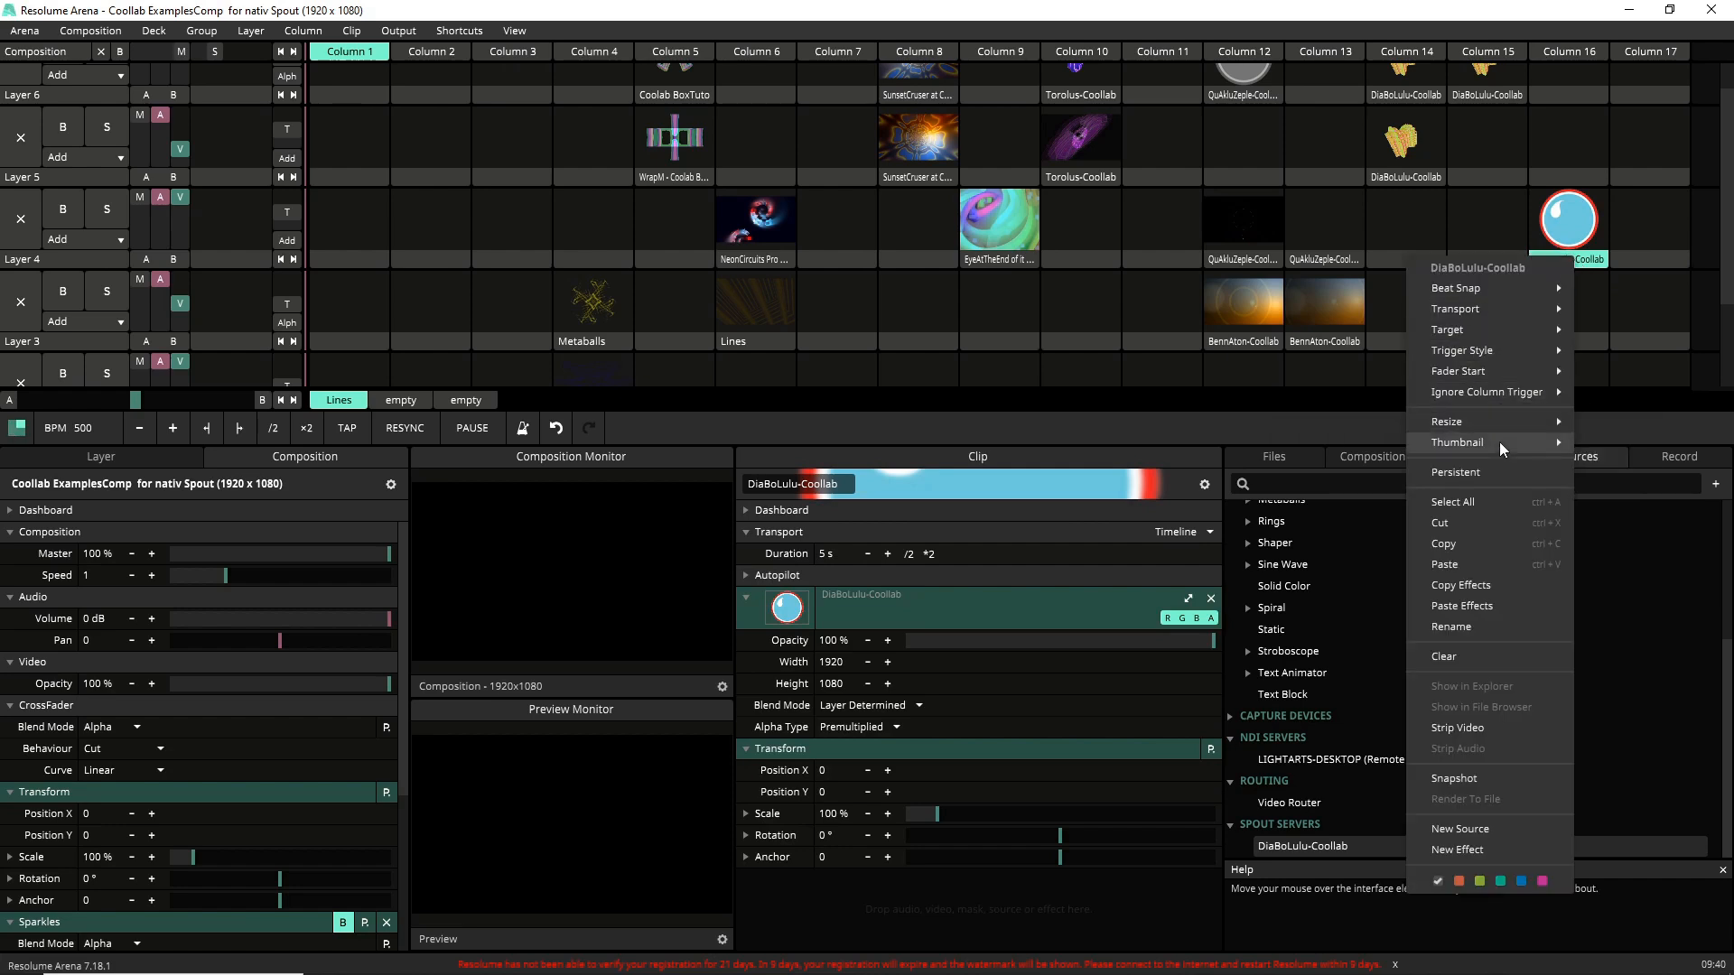
pyautogui.moveTo(1501, 444)
pyautogui.rightClick(1599, 263)
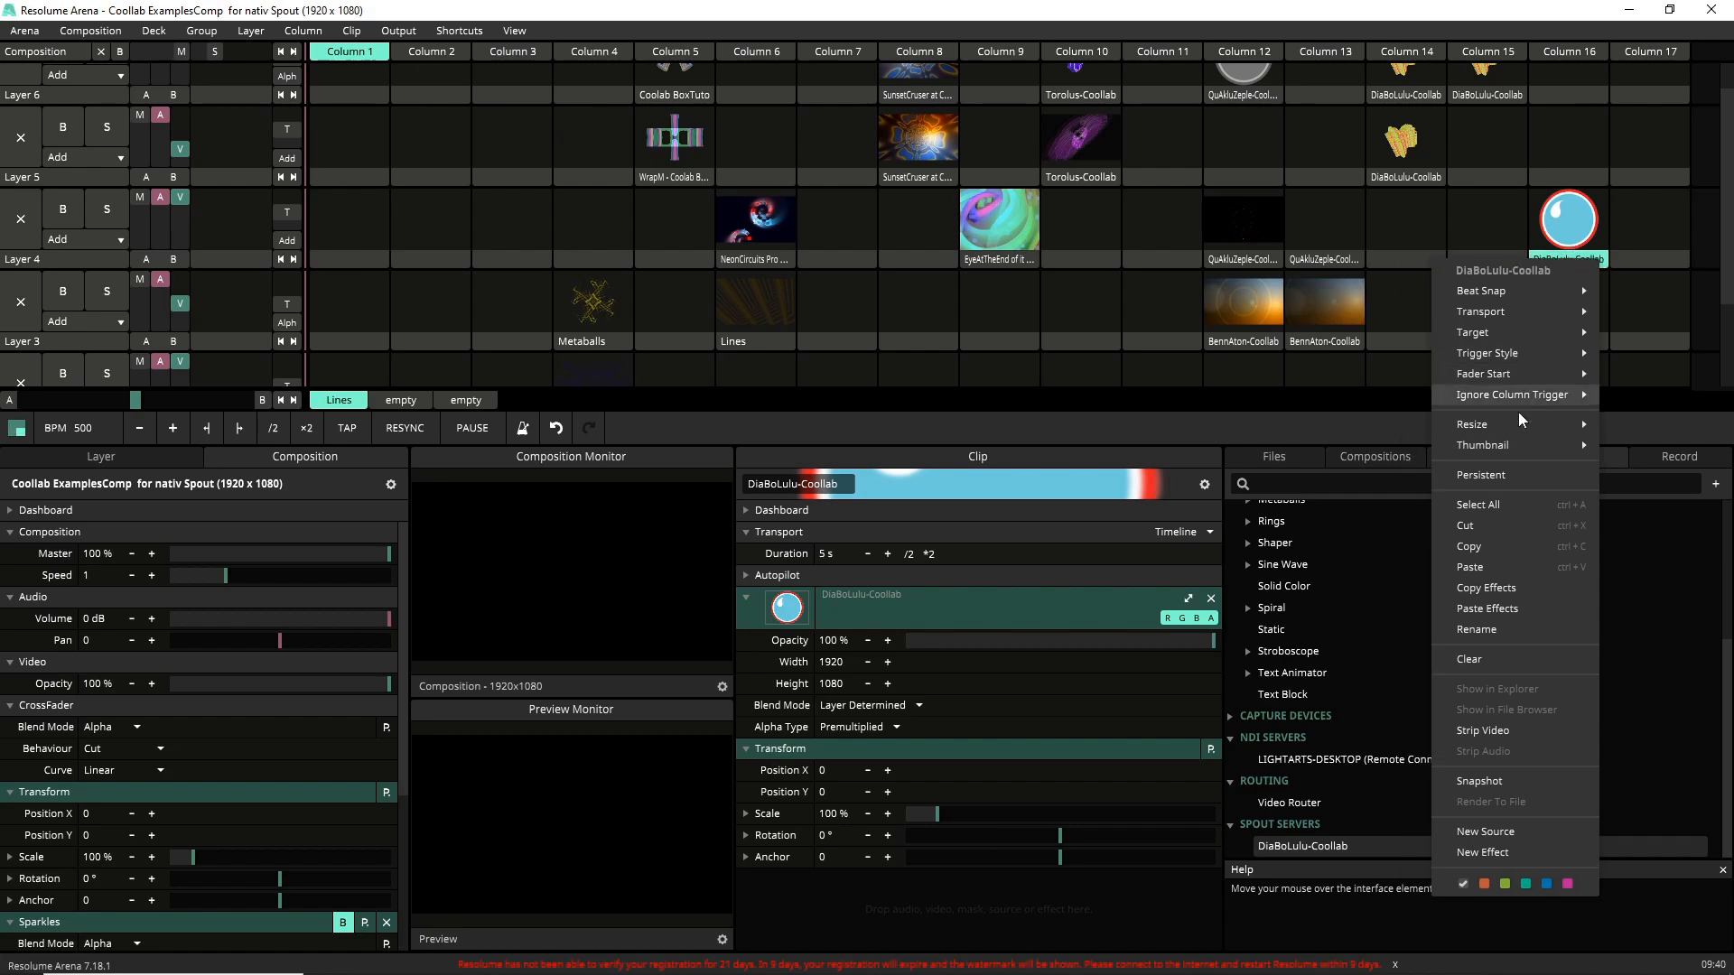
pyautogui.moveTo(1506, 444)
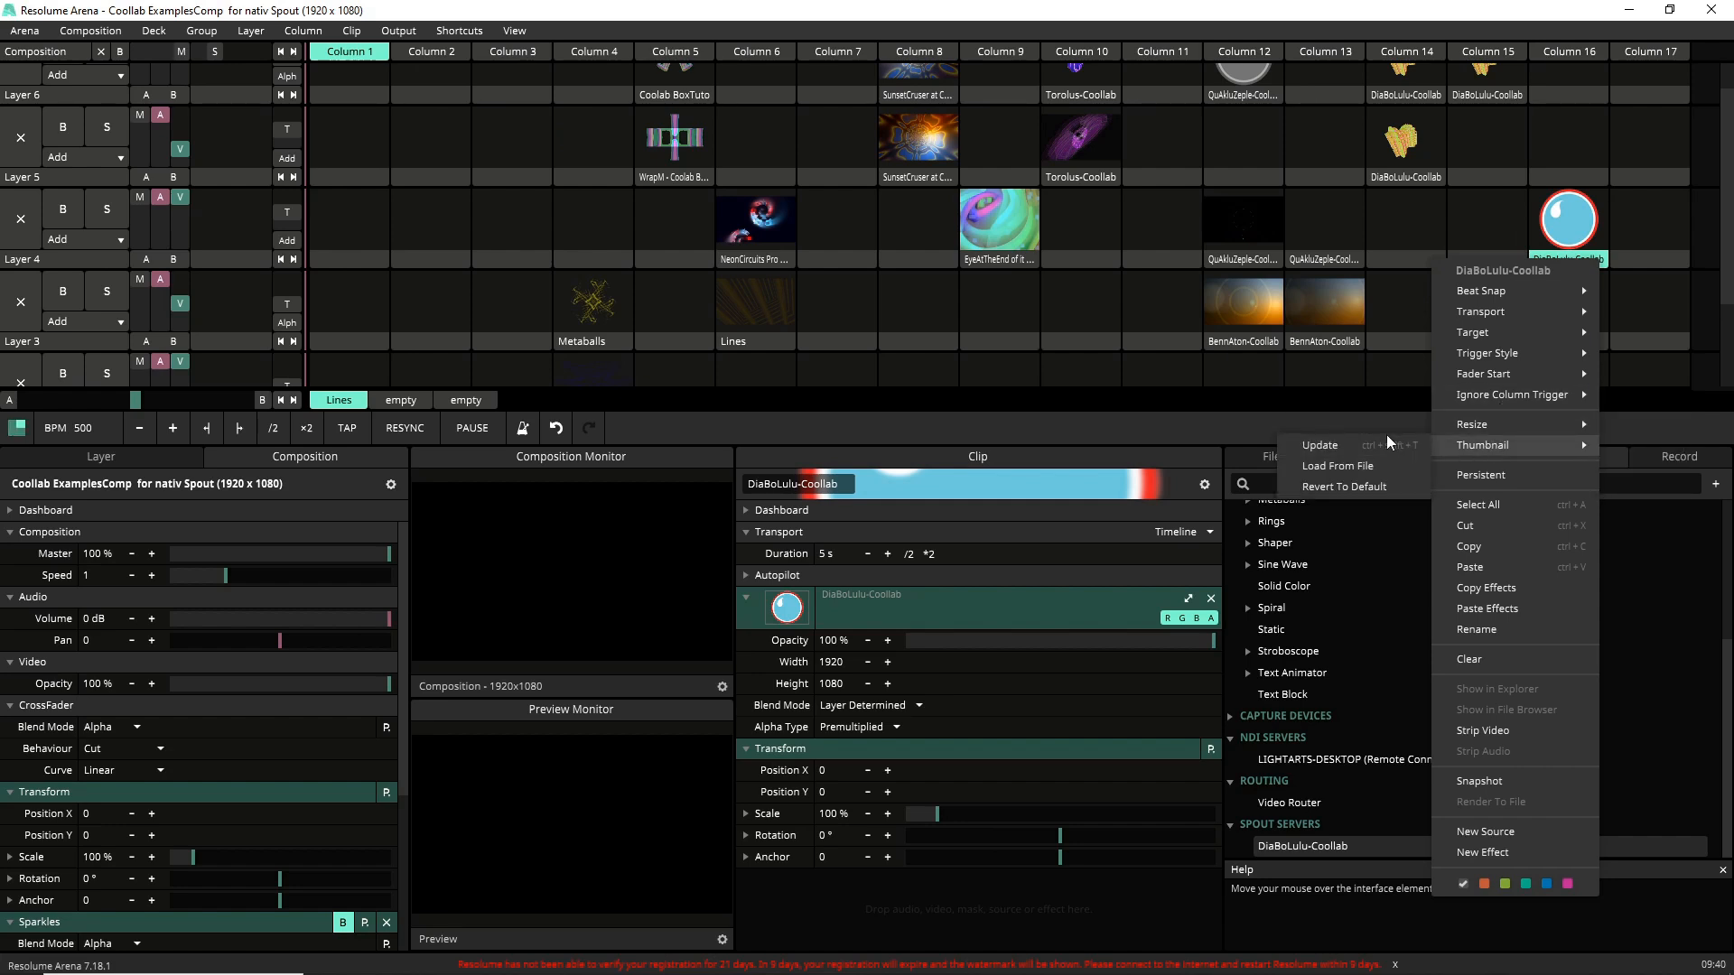
pyautogui.click(1380, 445)
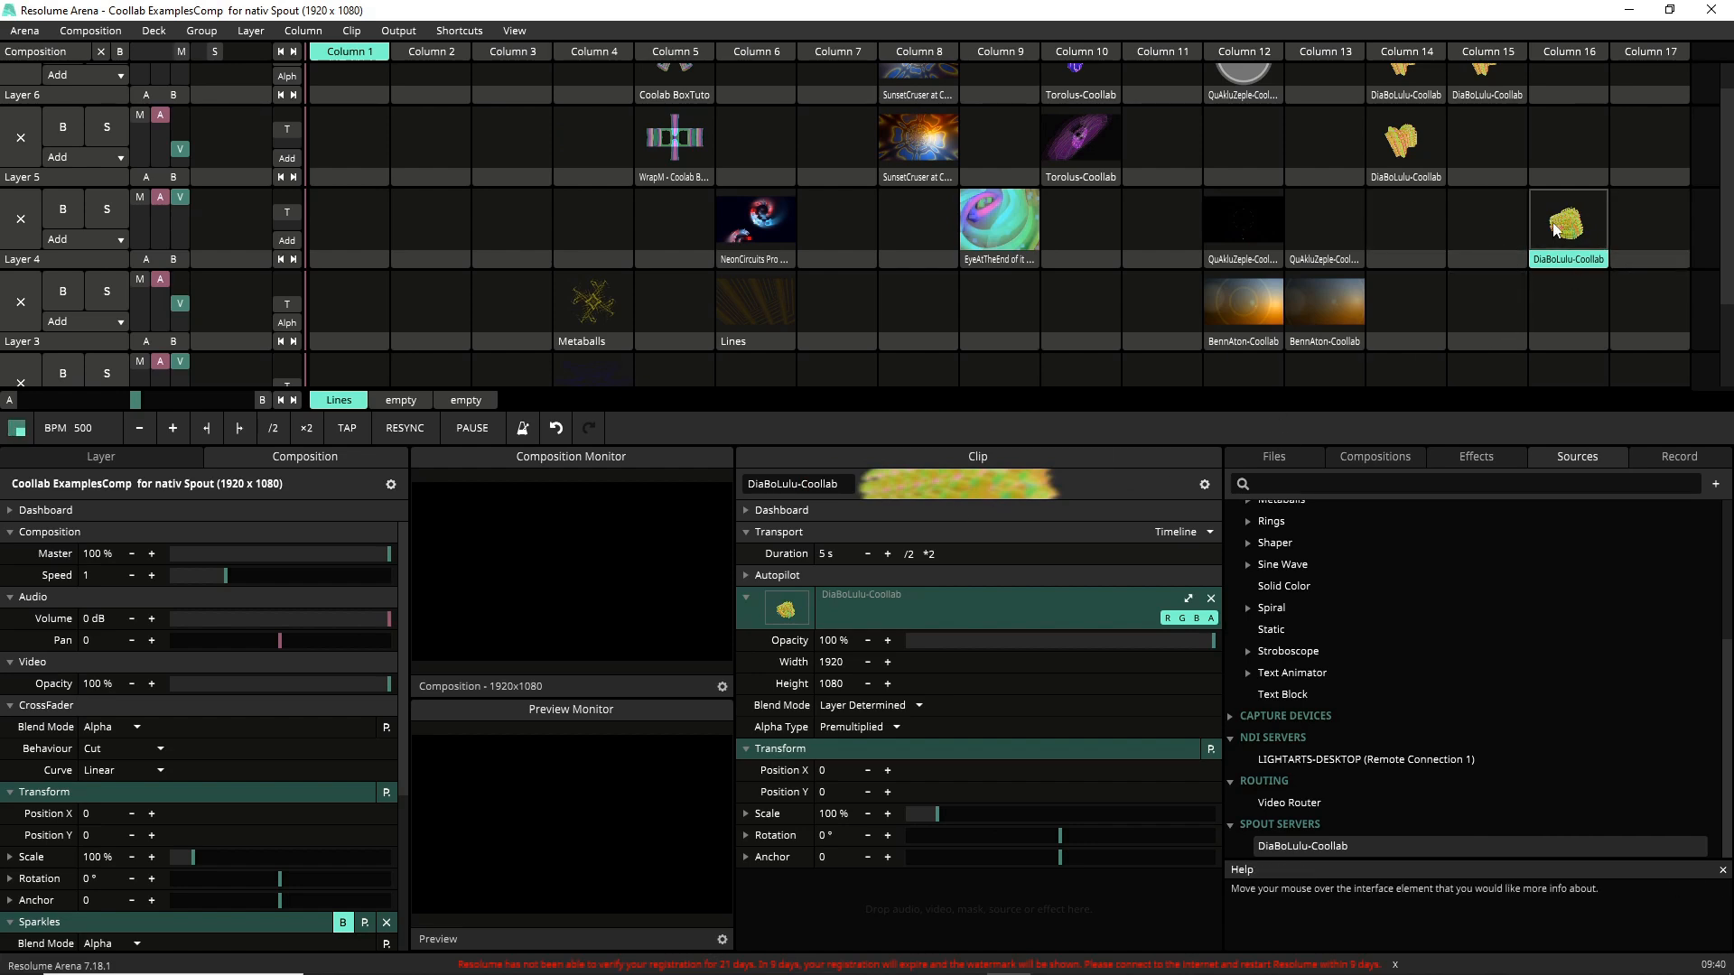
# Cut the new DiaBoLulu-Coollab clip out of its Layer 4 slot.
pyautogui.rightClick(1571, 262)
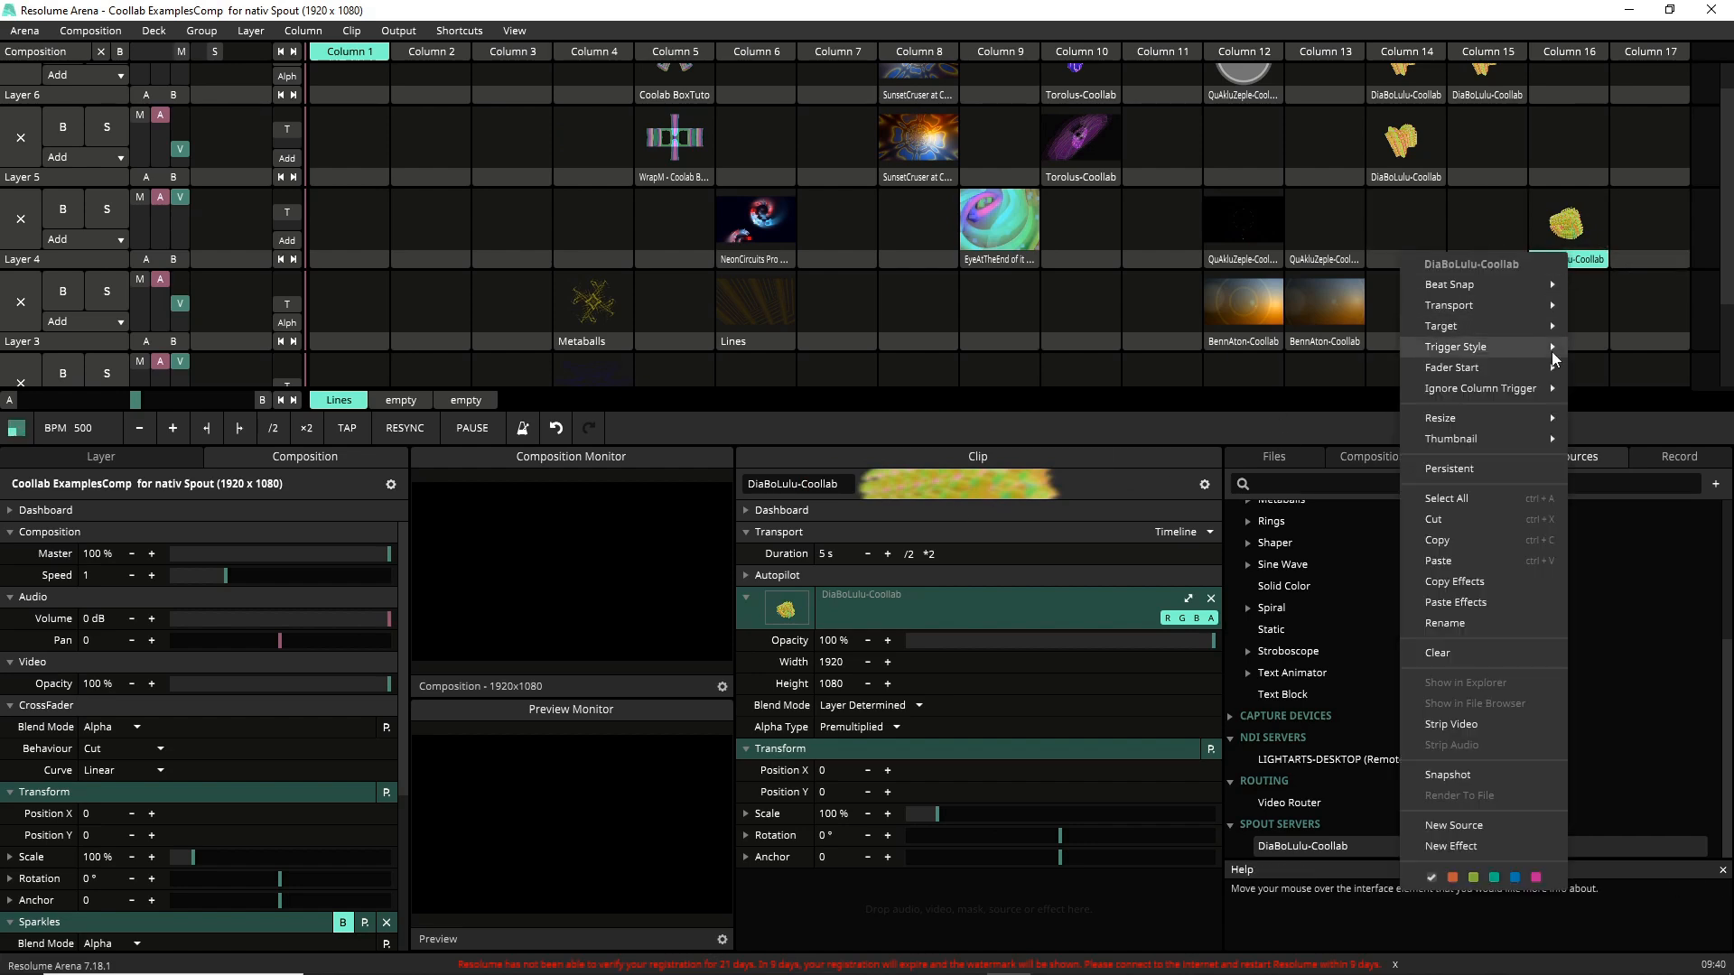
pyautogui.moveTo(1508, 435)
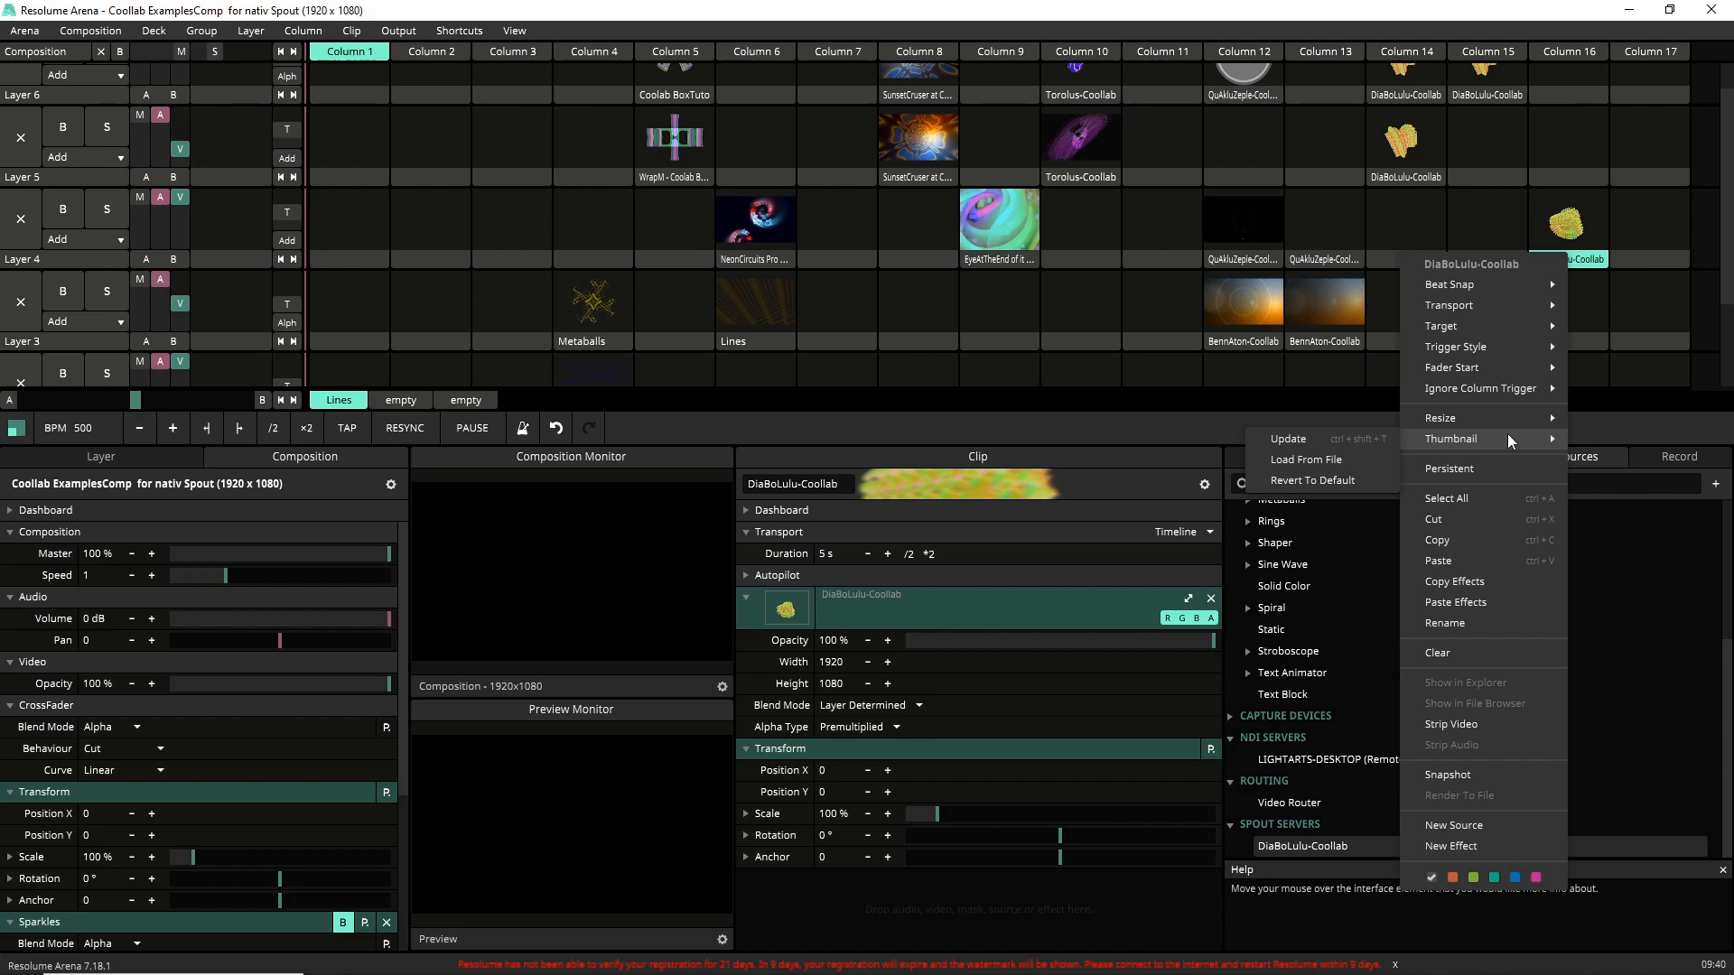
pyautogui.click(1472, 512)
# Play the DiaBoLulu-Coollab clip in column 15 of Layer 6.
pyautogui.moveTo(1729, 236); pyautogui.dragTo(1730, 101)
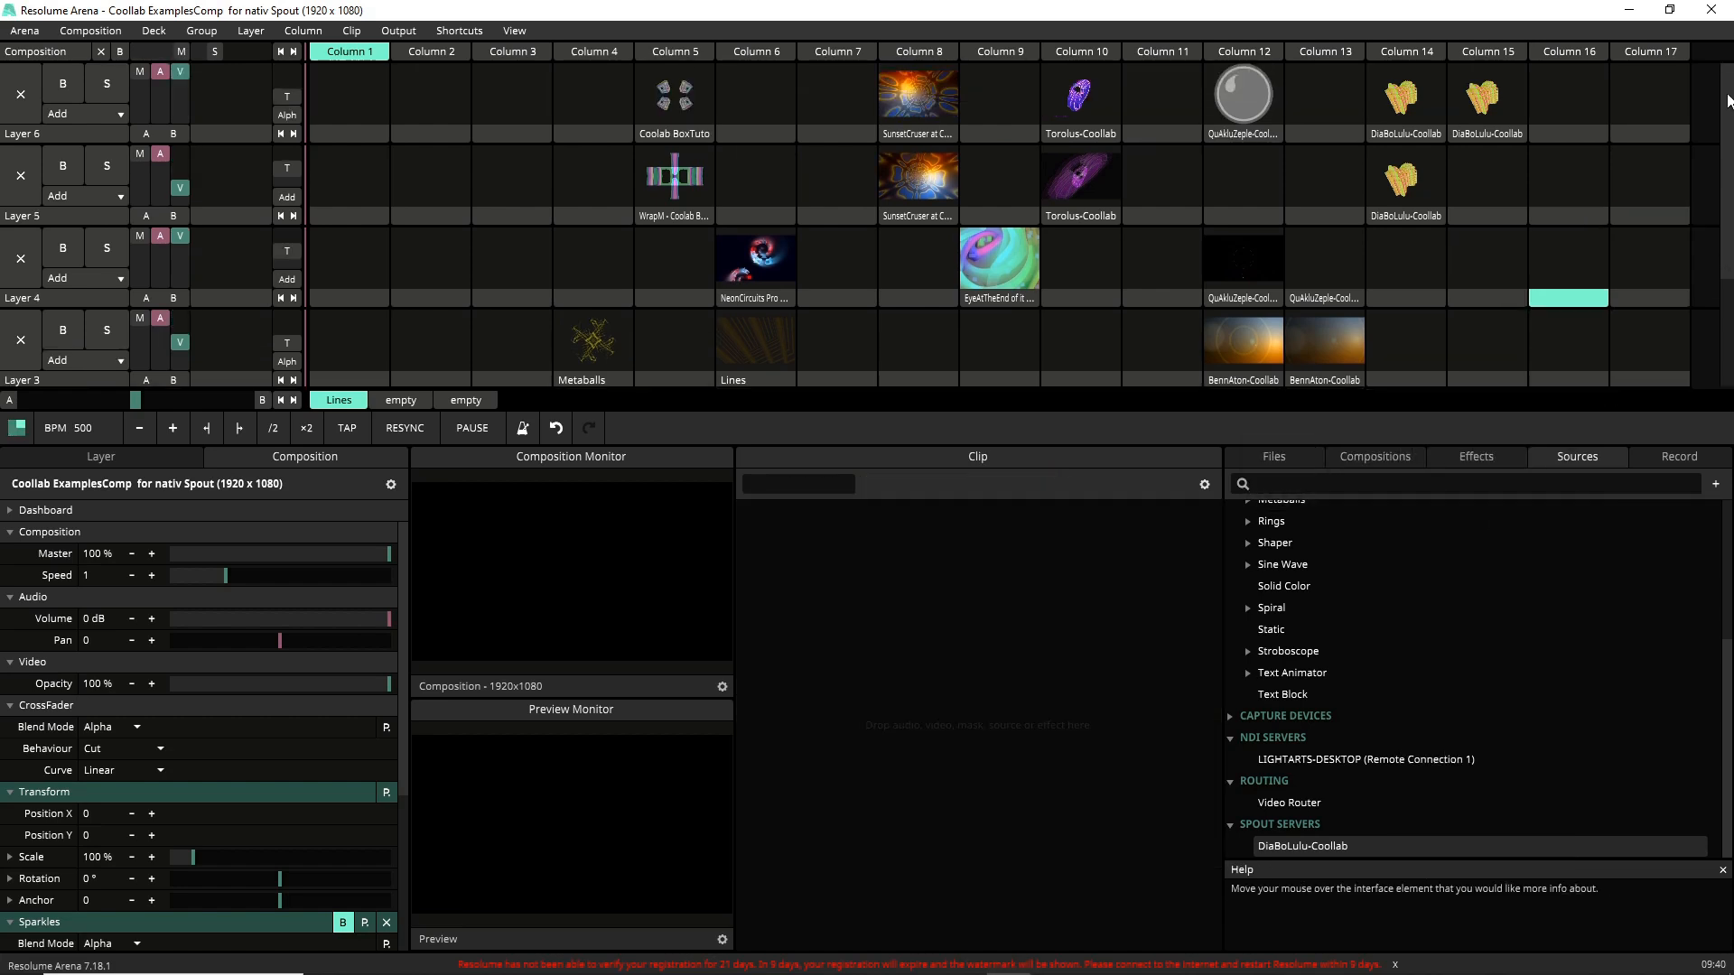
pyautogui.click(1472, 93)
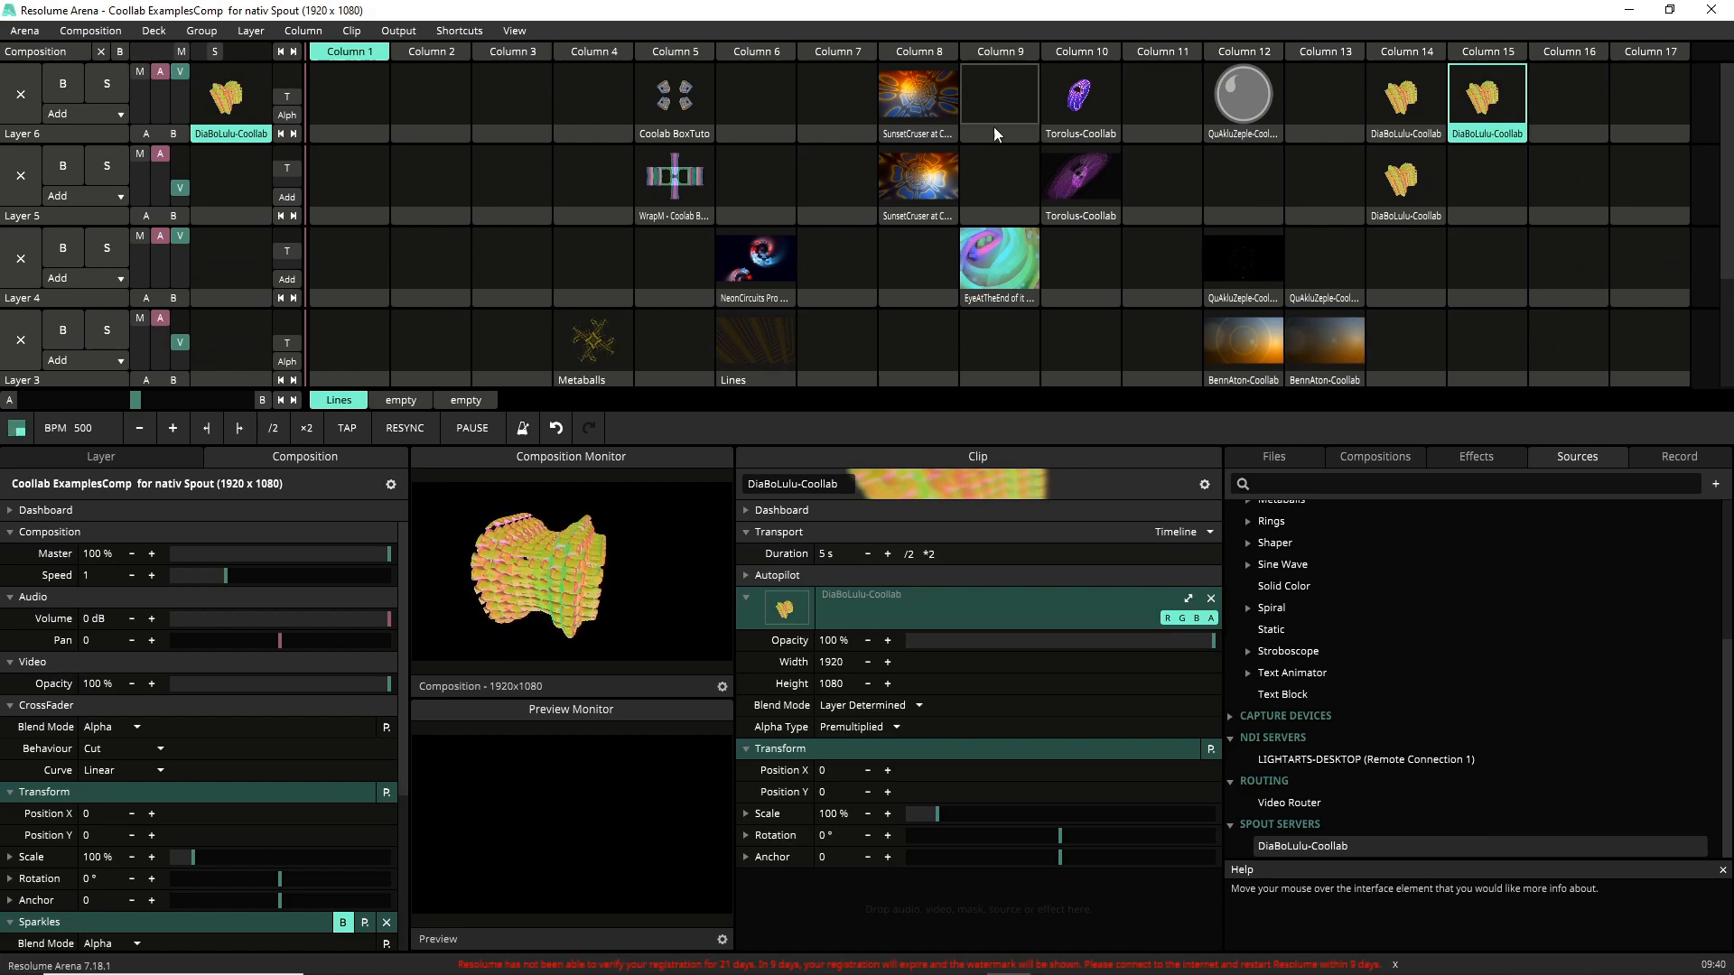
# Briefly play the BennAton-Coollab clip on Layer 3 and stop it with an empty slot.
pyautogui.click(1238, 358)
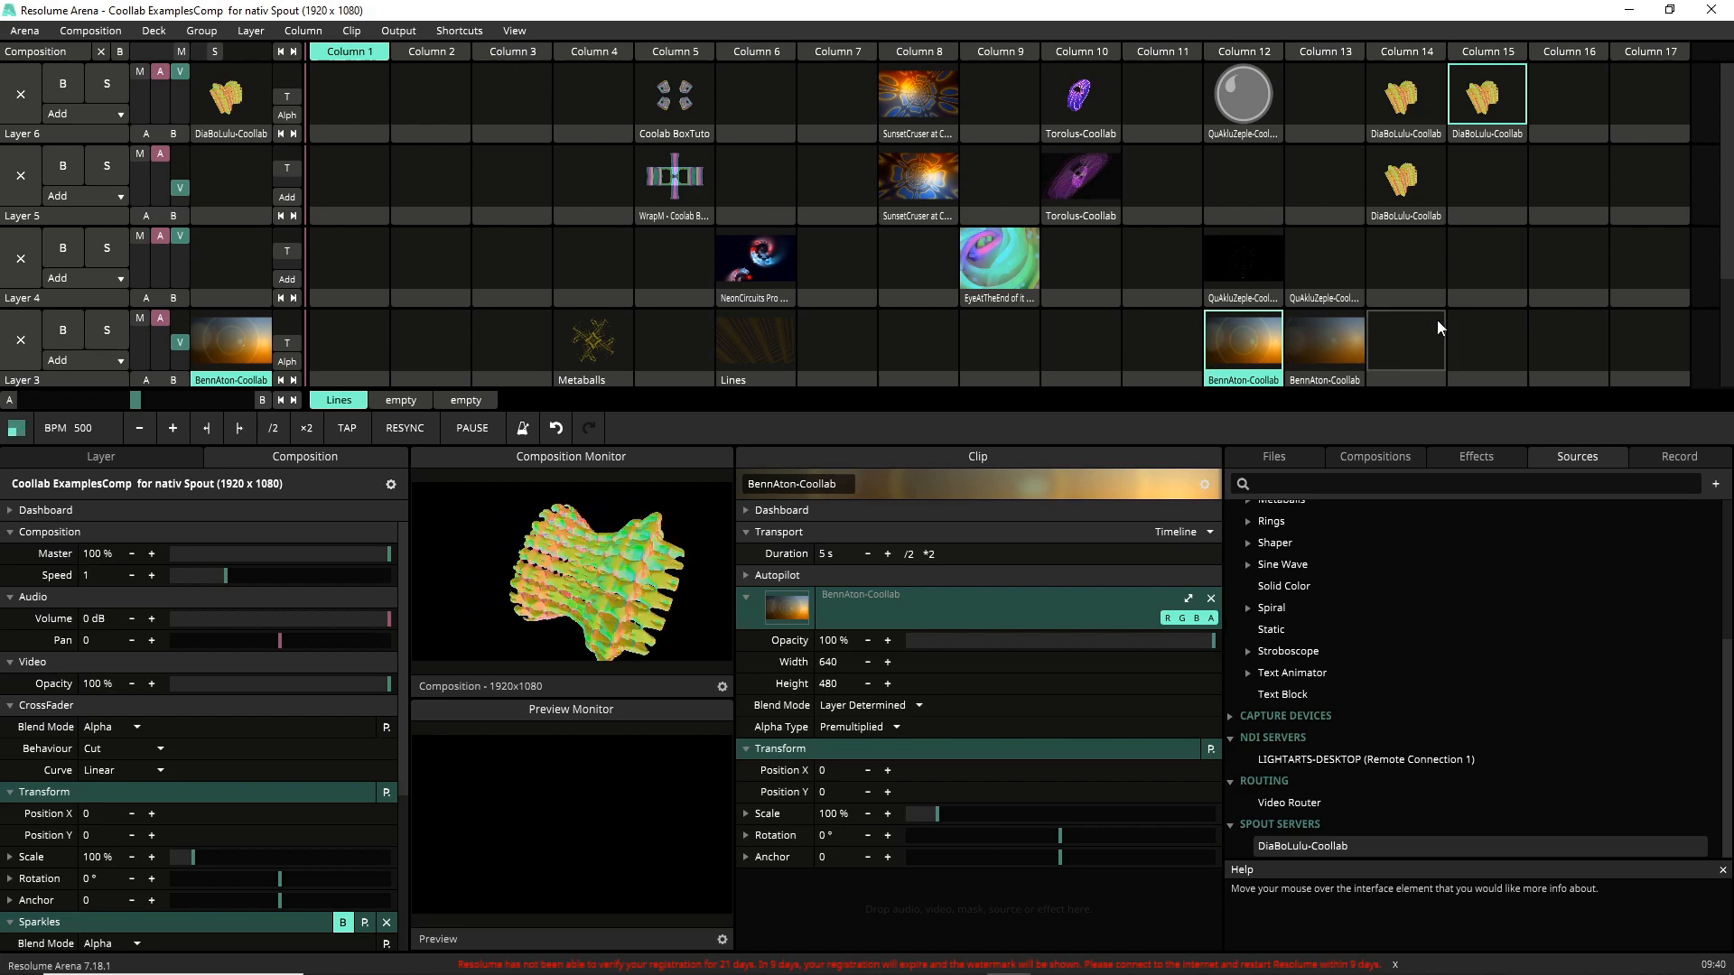
pyautogui.click(1420, 338)
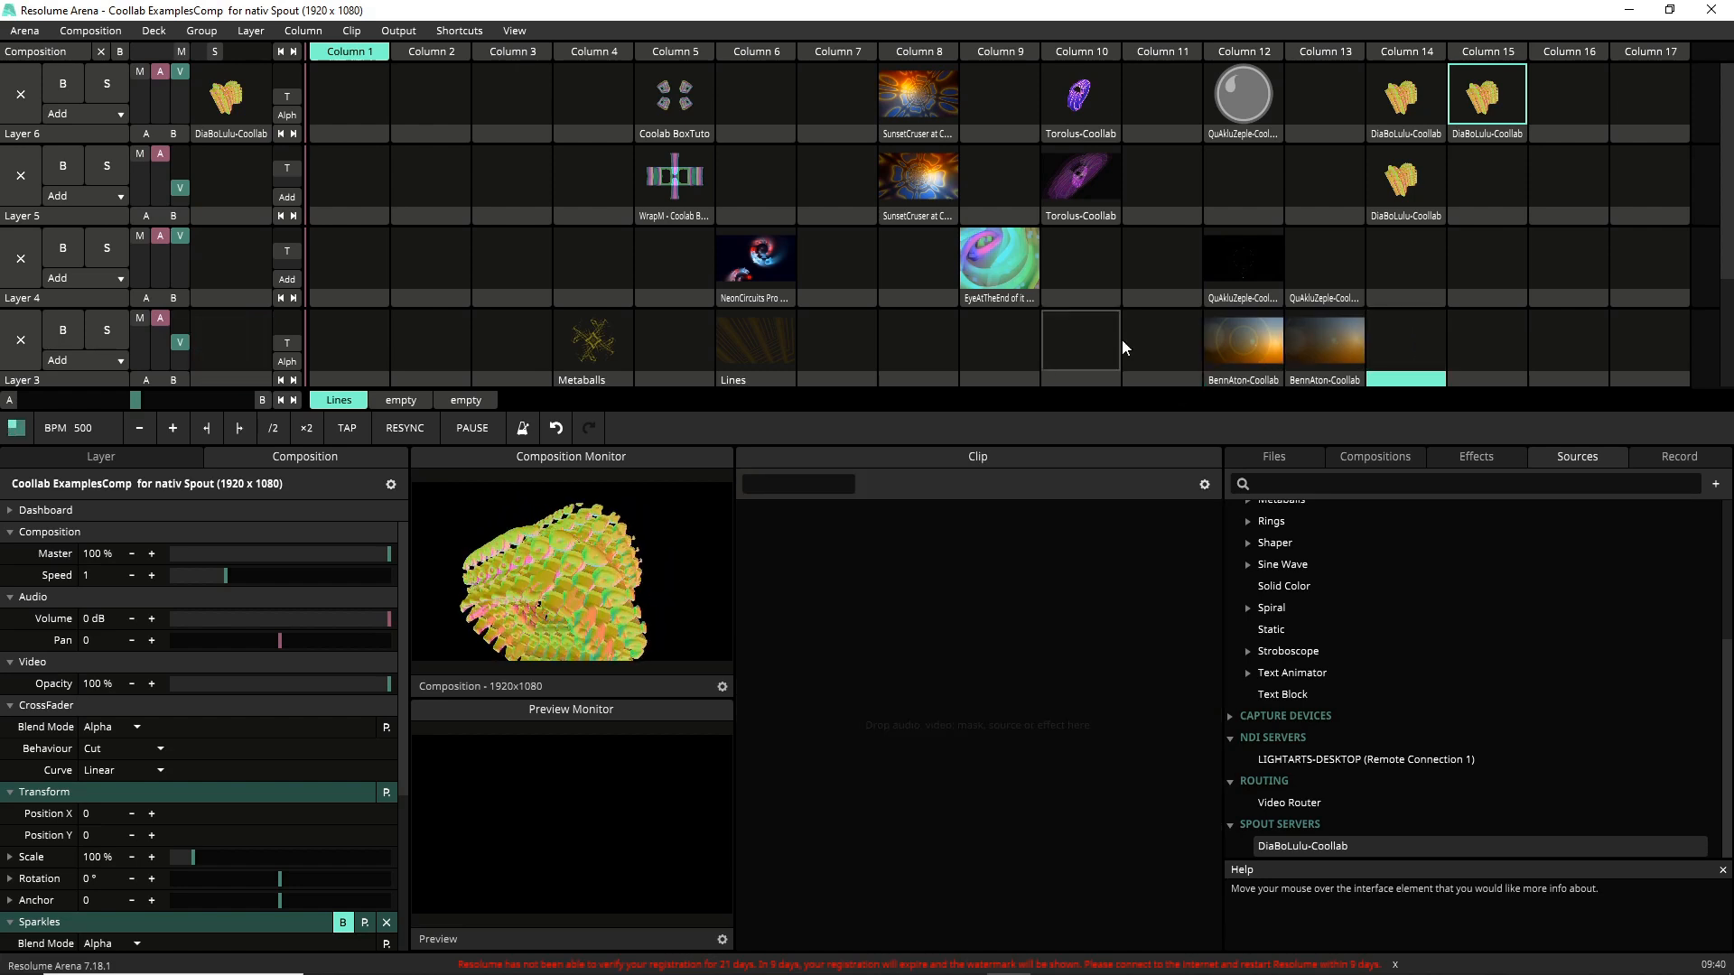
# Play the Line Scape clip on Layer 2 and browse its clip parameters and effects.
pyautogui.scroll(-2, 1145, 322)
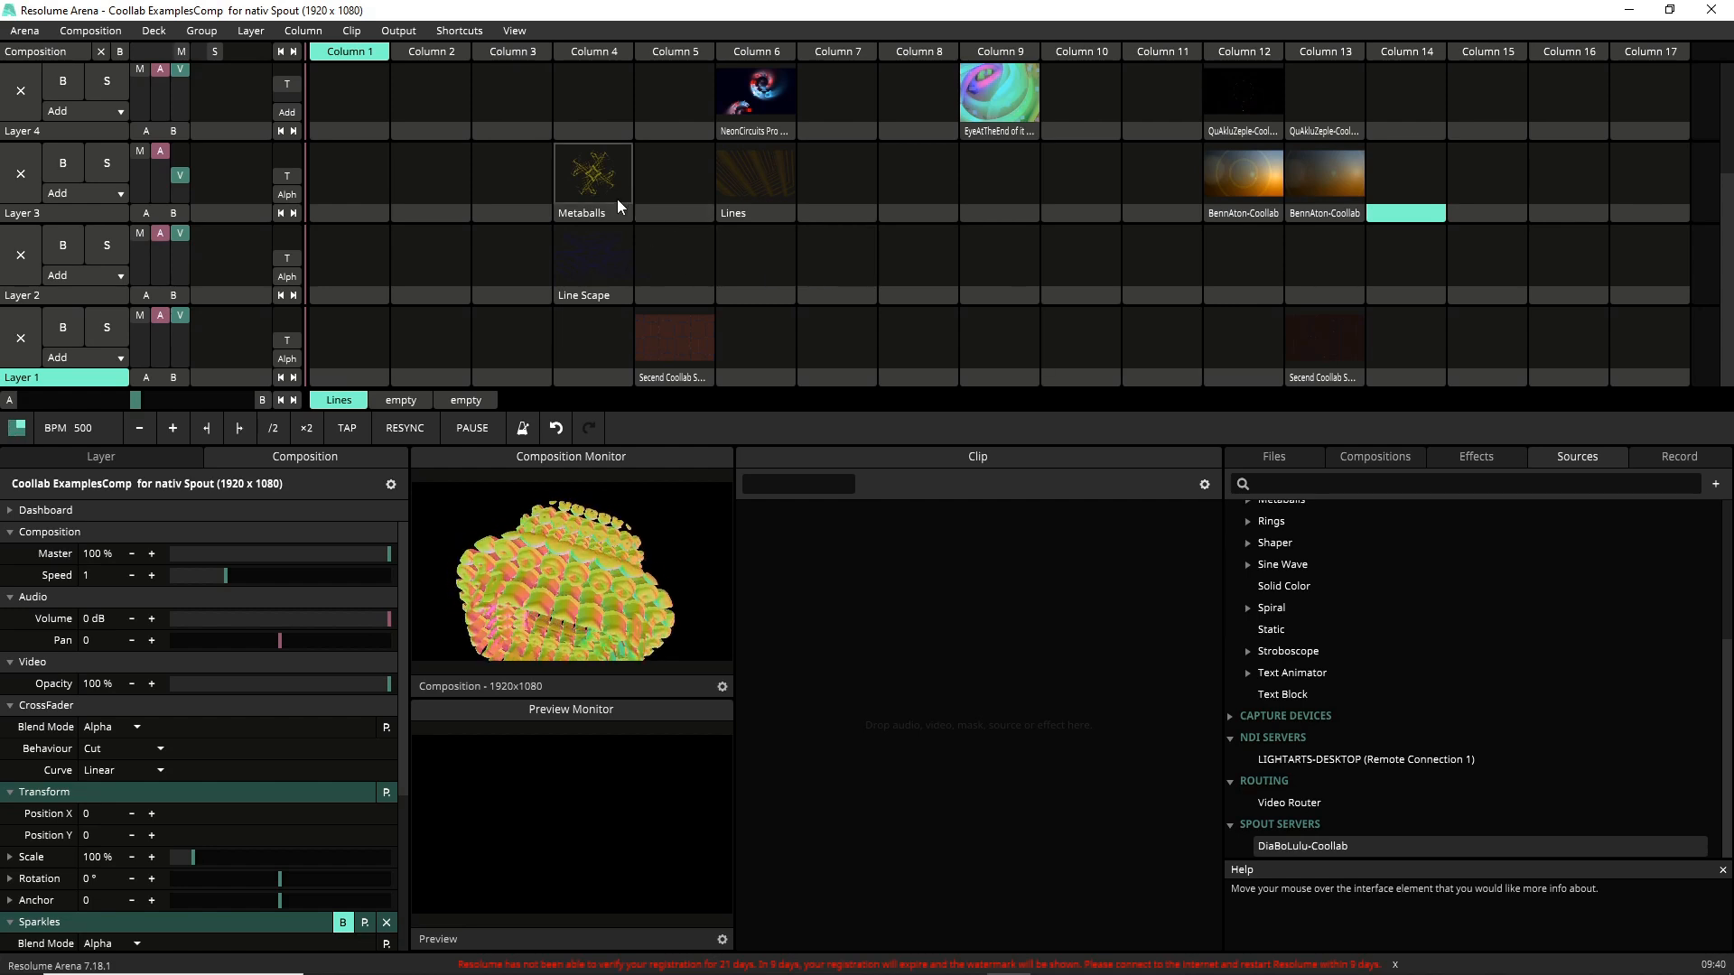
pyautogui.click(605, 244)
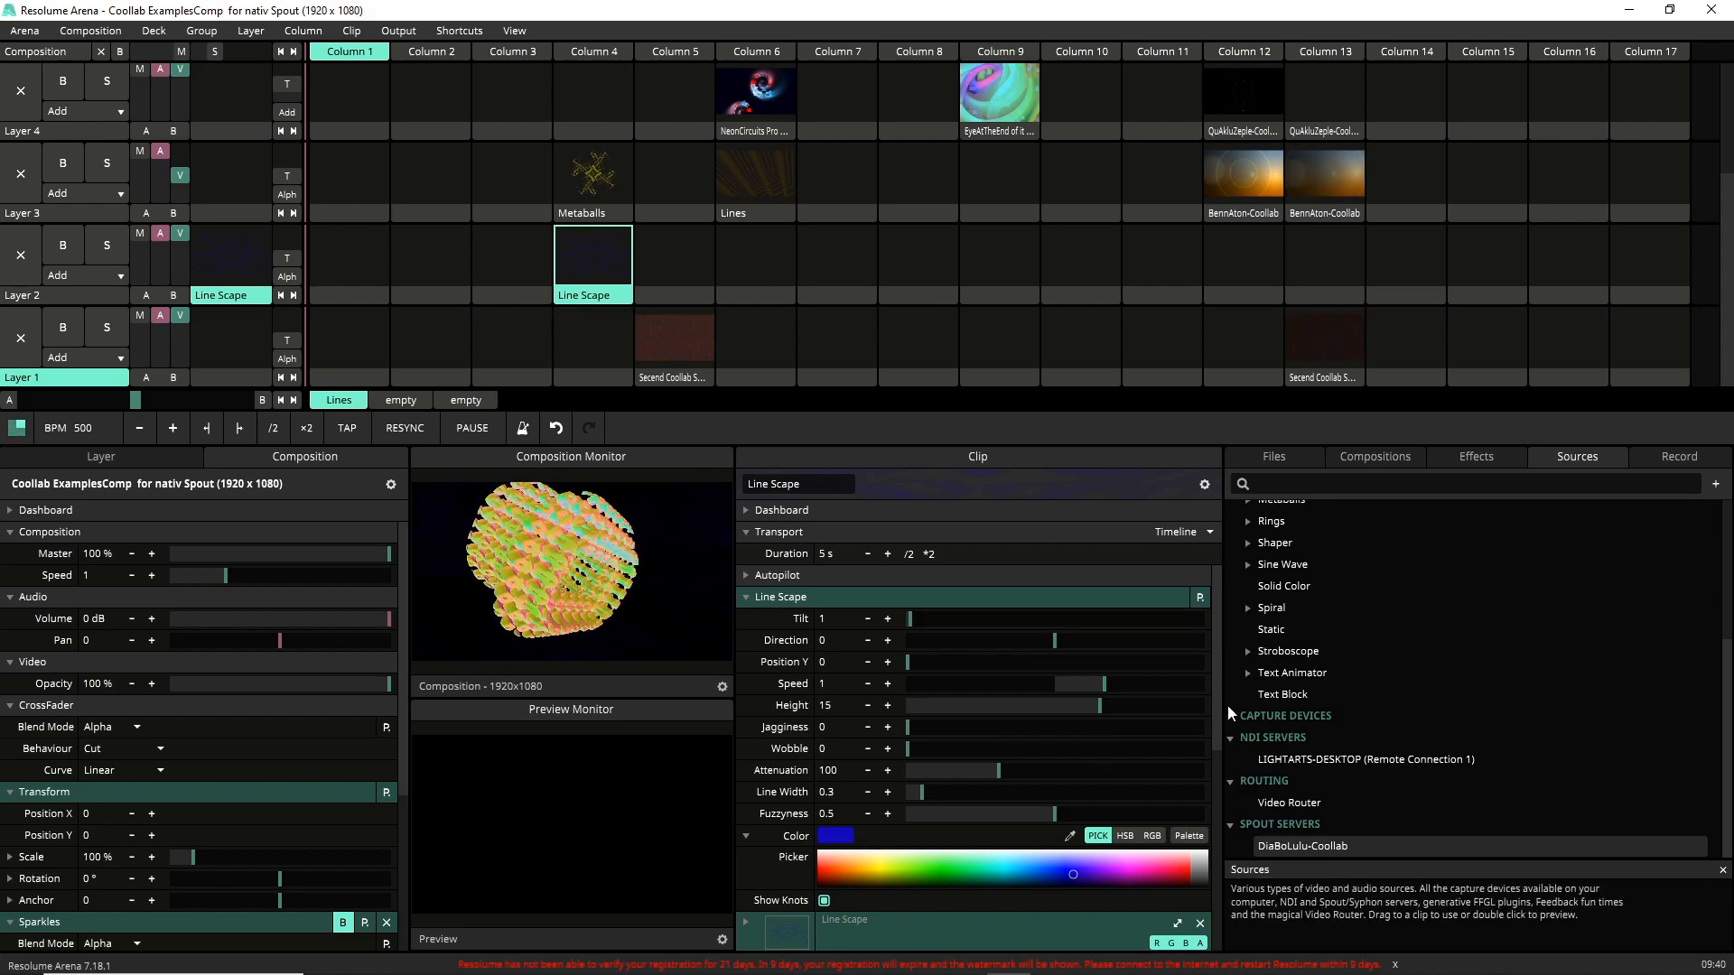
pyautogui.moveTo(1213, 700); pyautogui.dragTo(1173, 909)
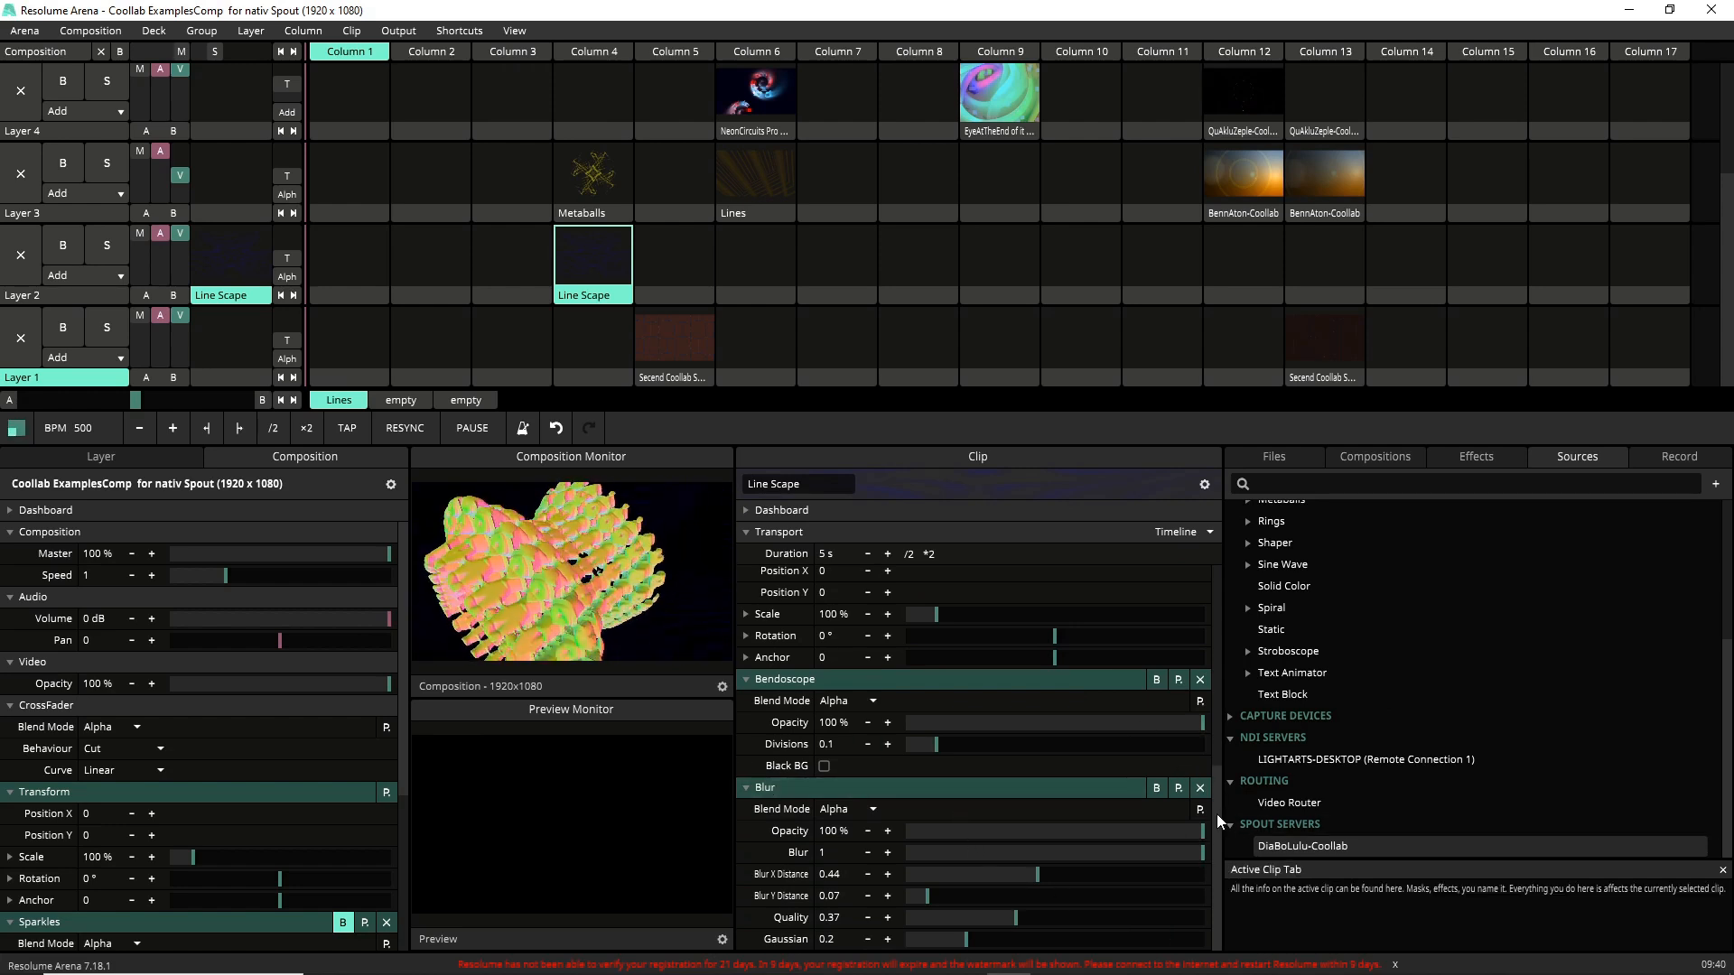
pyautogui.moveTo(1208, 837); pyautogui.dragTo(1212, 570)
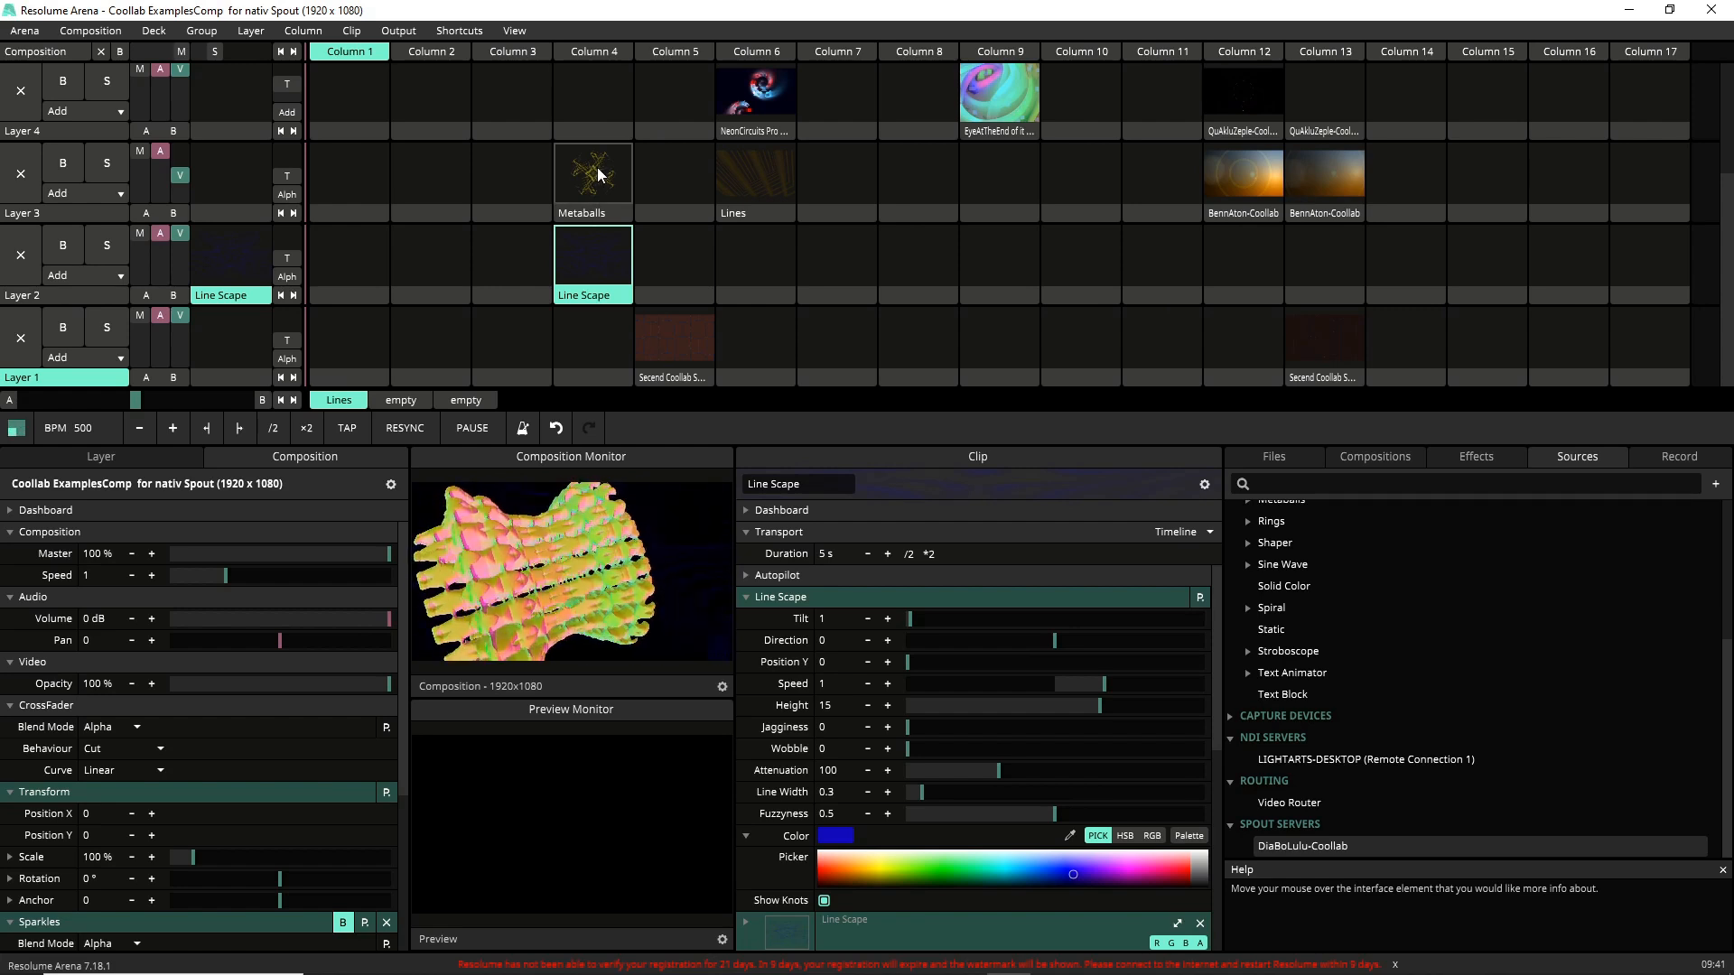
# Play the Lines clip on Layer 3 and review its Cube Tiles effect settings.
pyautogui.click(737, 165)
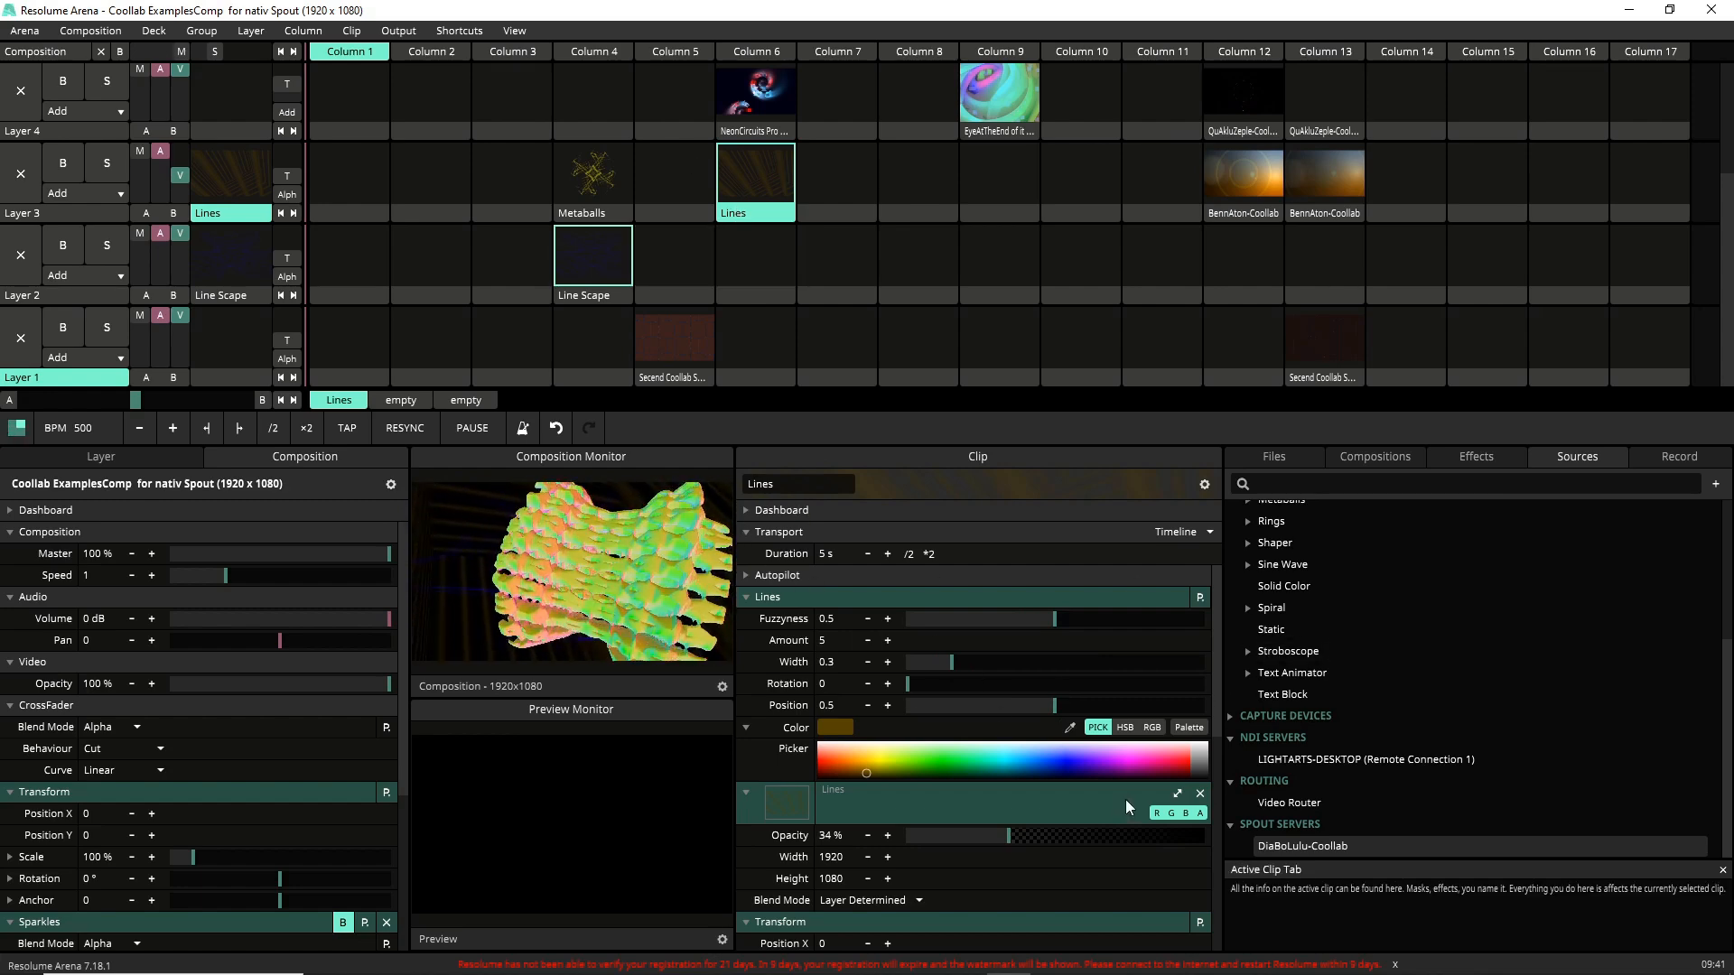
pyautogui.scroll(-5, 1218, 666)
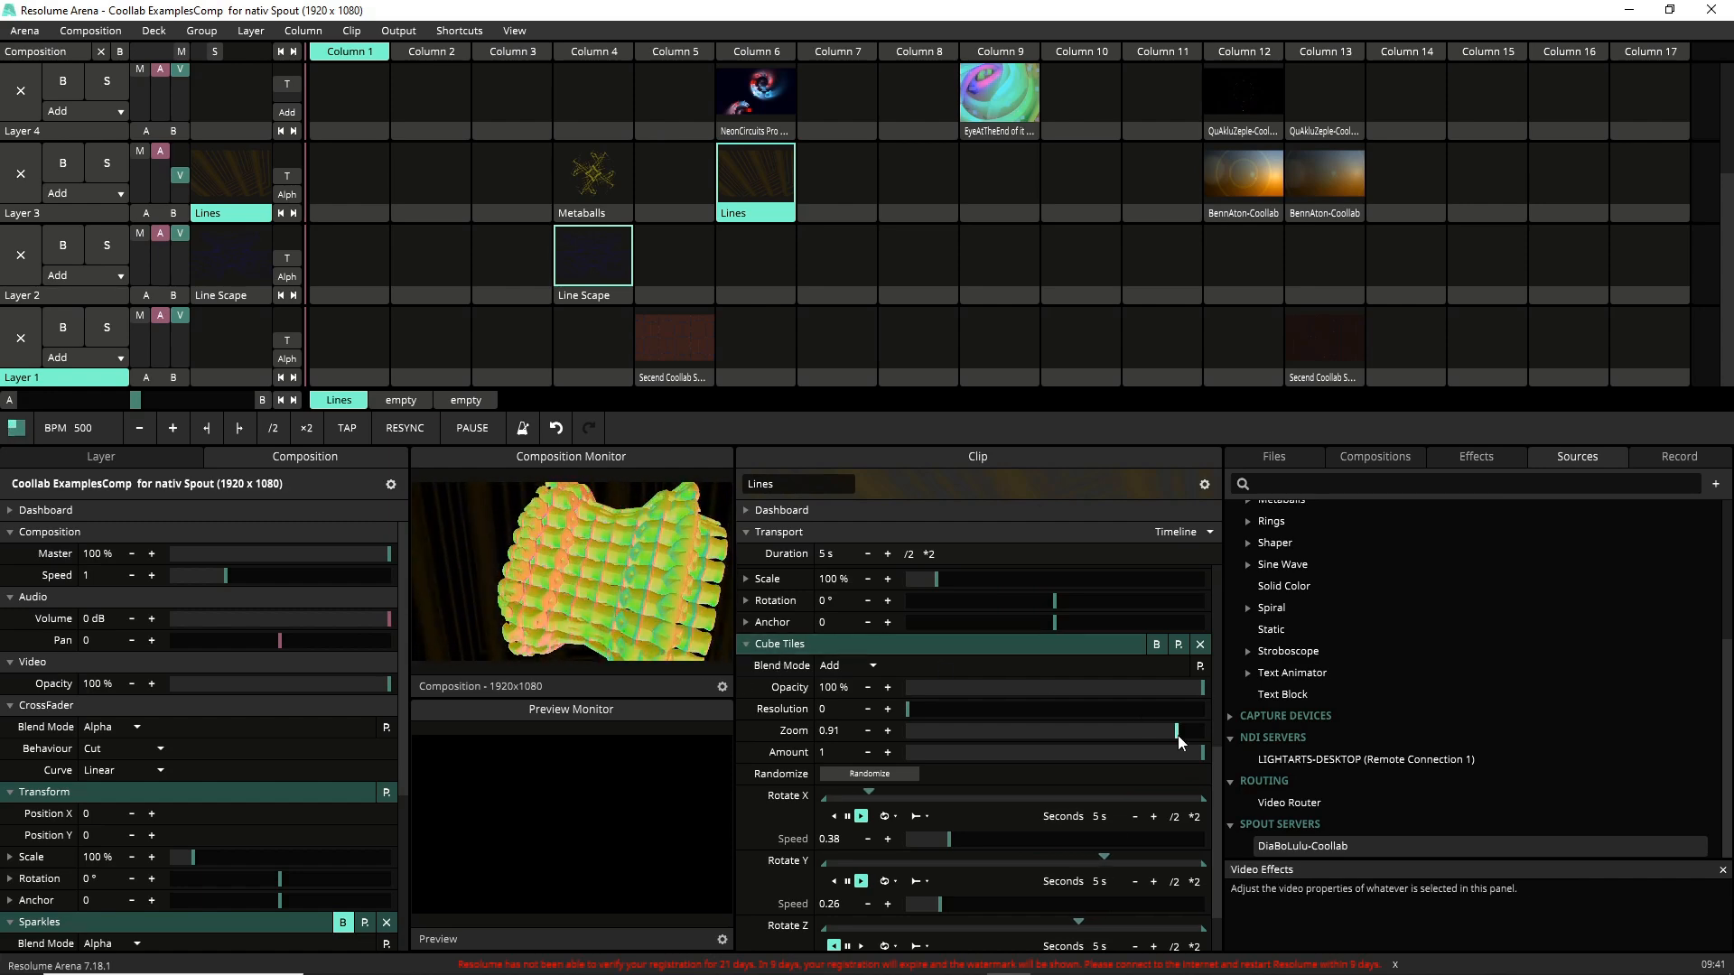
pyautogui.scroll(-2, 1191, 836)
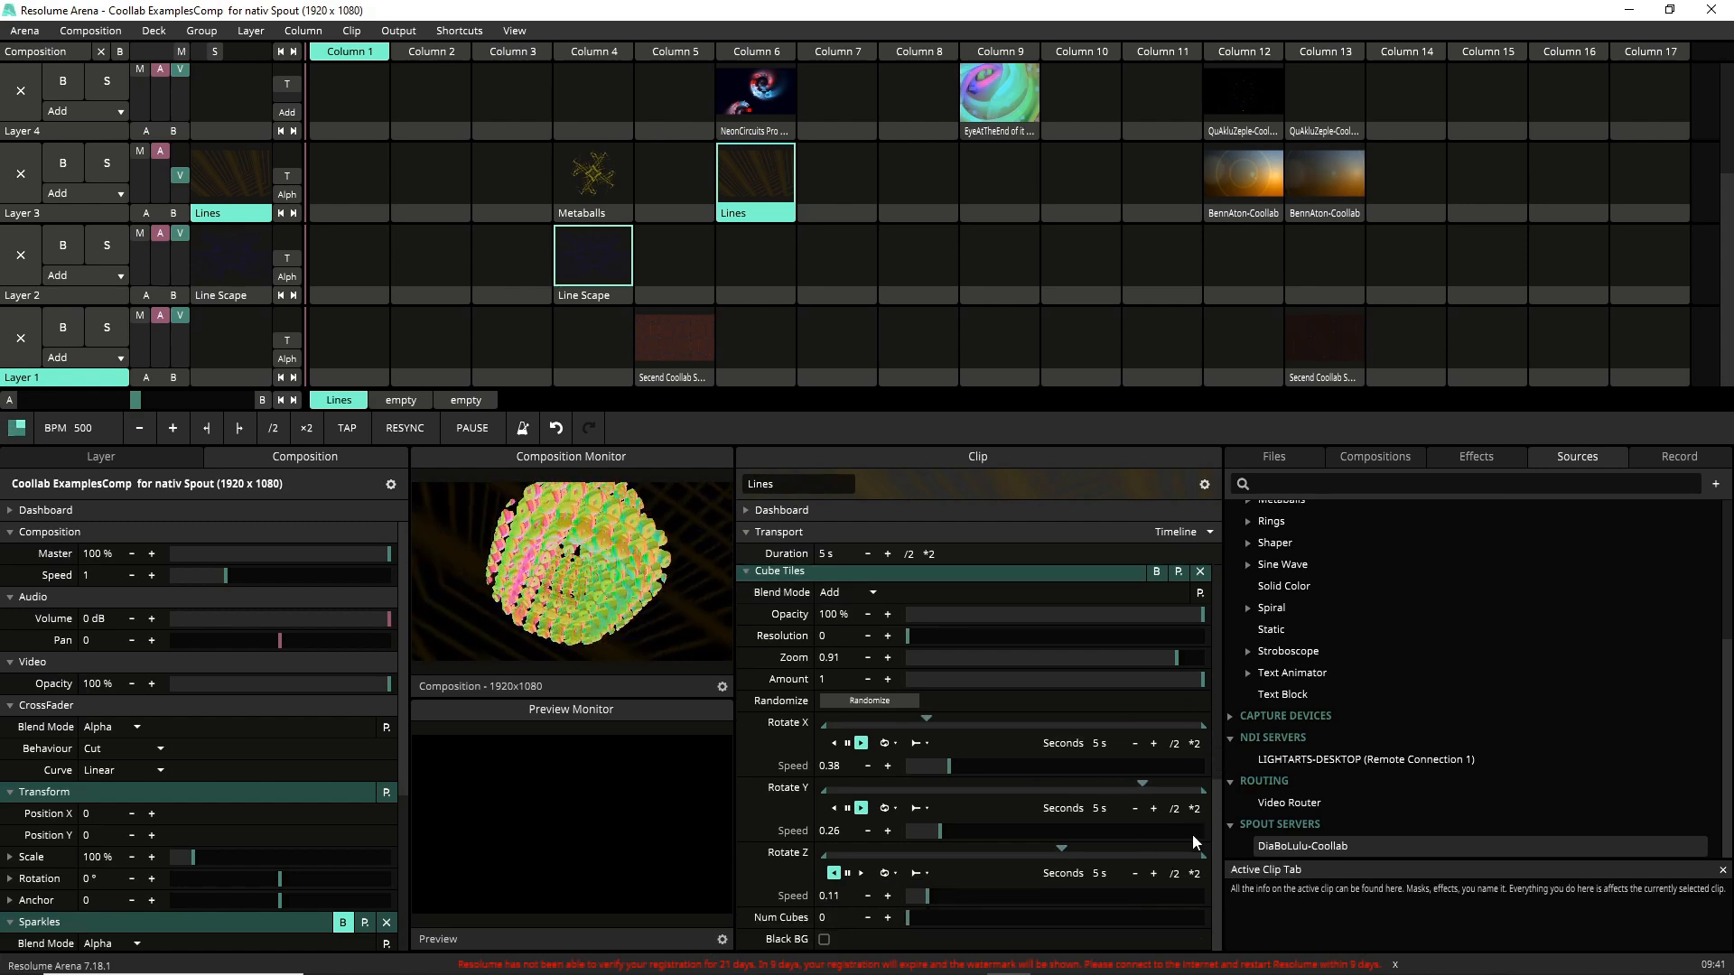
pyautogui.scroll(5, 1192, 834)
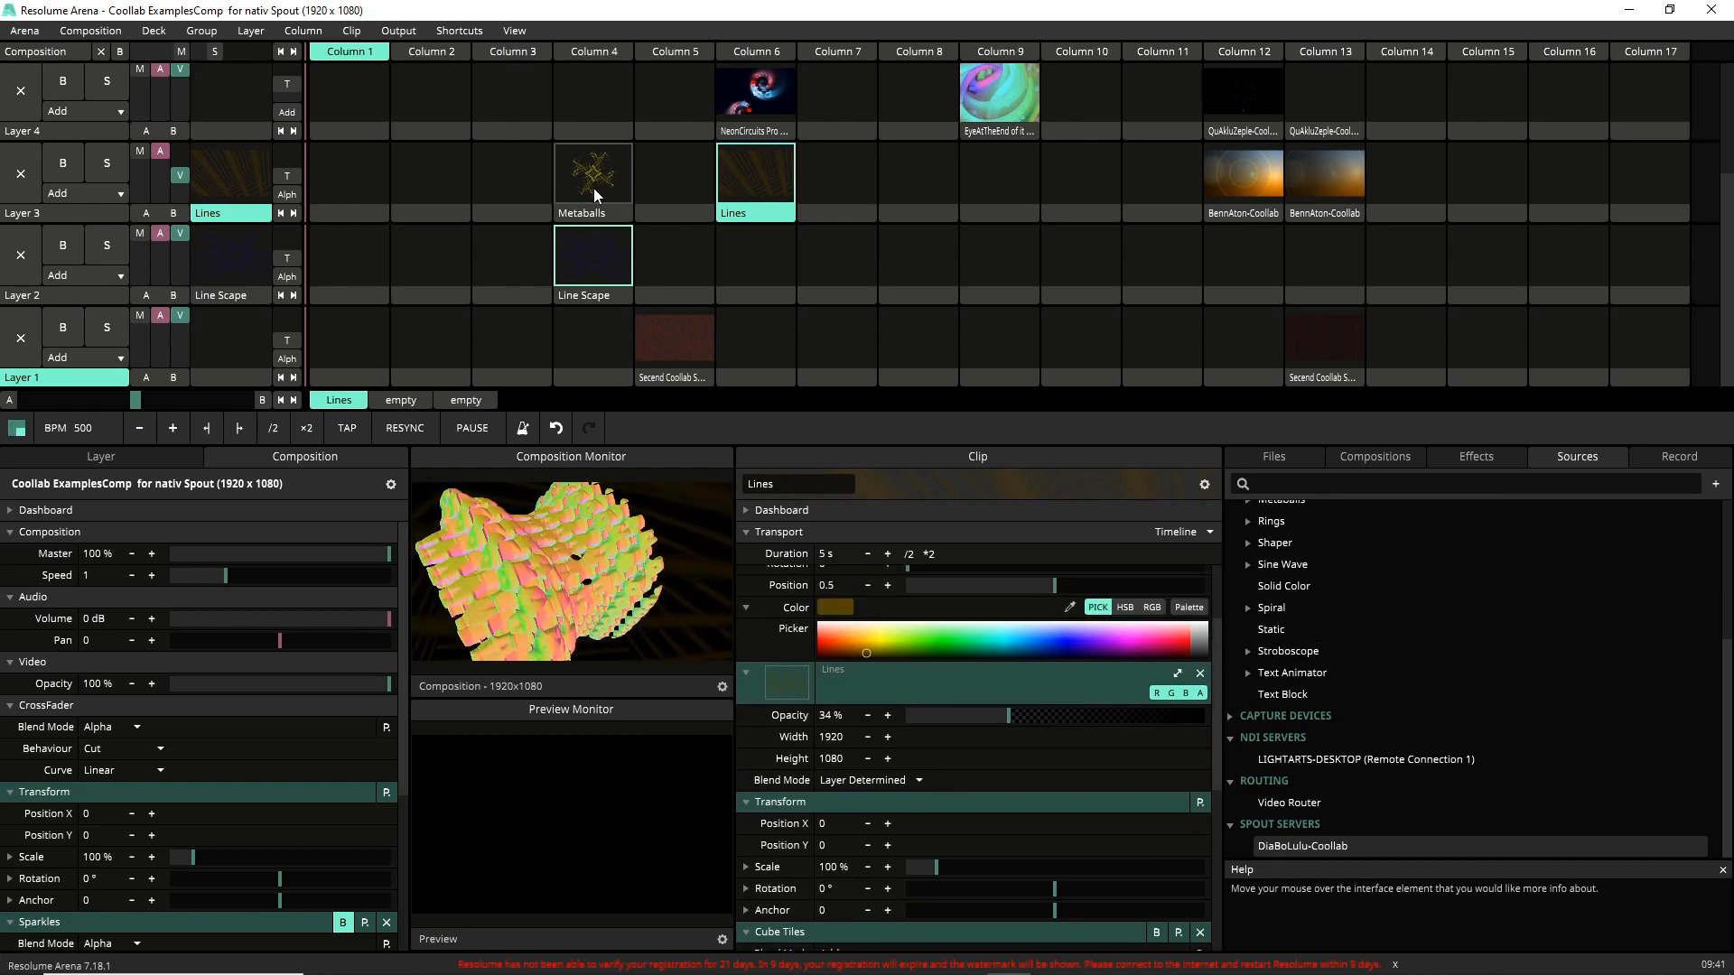
# Switch Layer 3 from the Lines clip to the Metaballs clip.
pyautogui.click(674, 186)
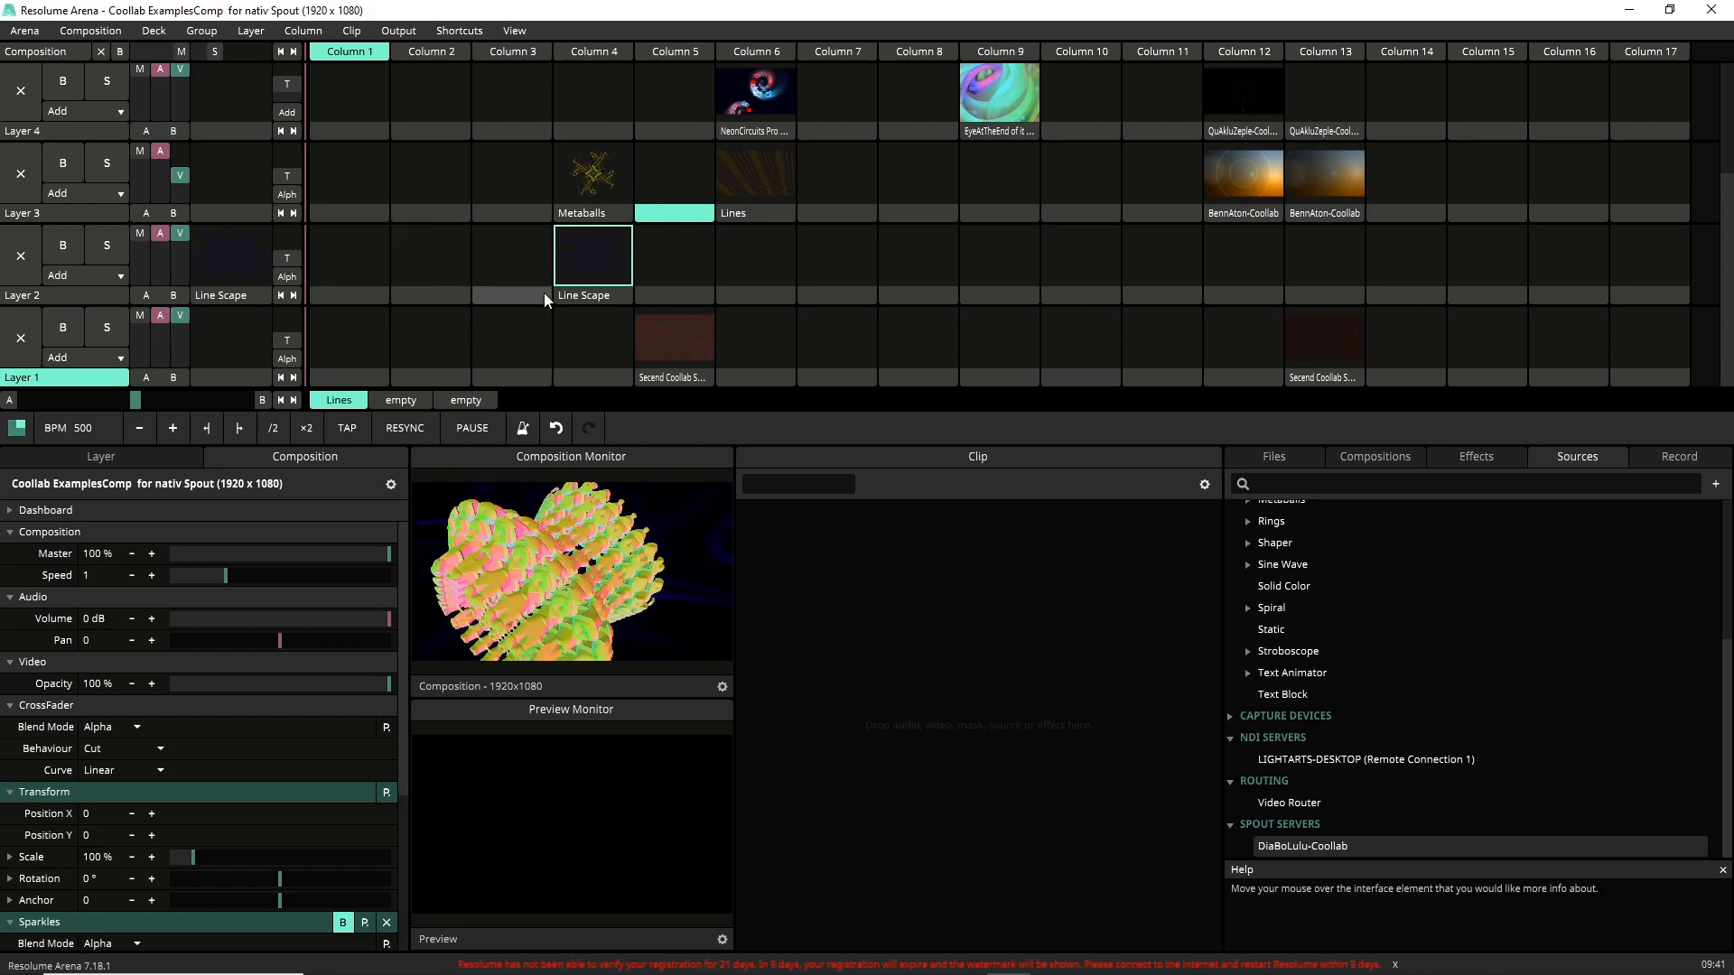
pyautogui.click(591, 179)
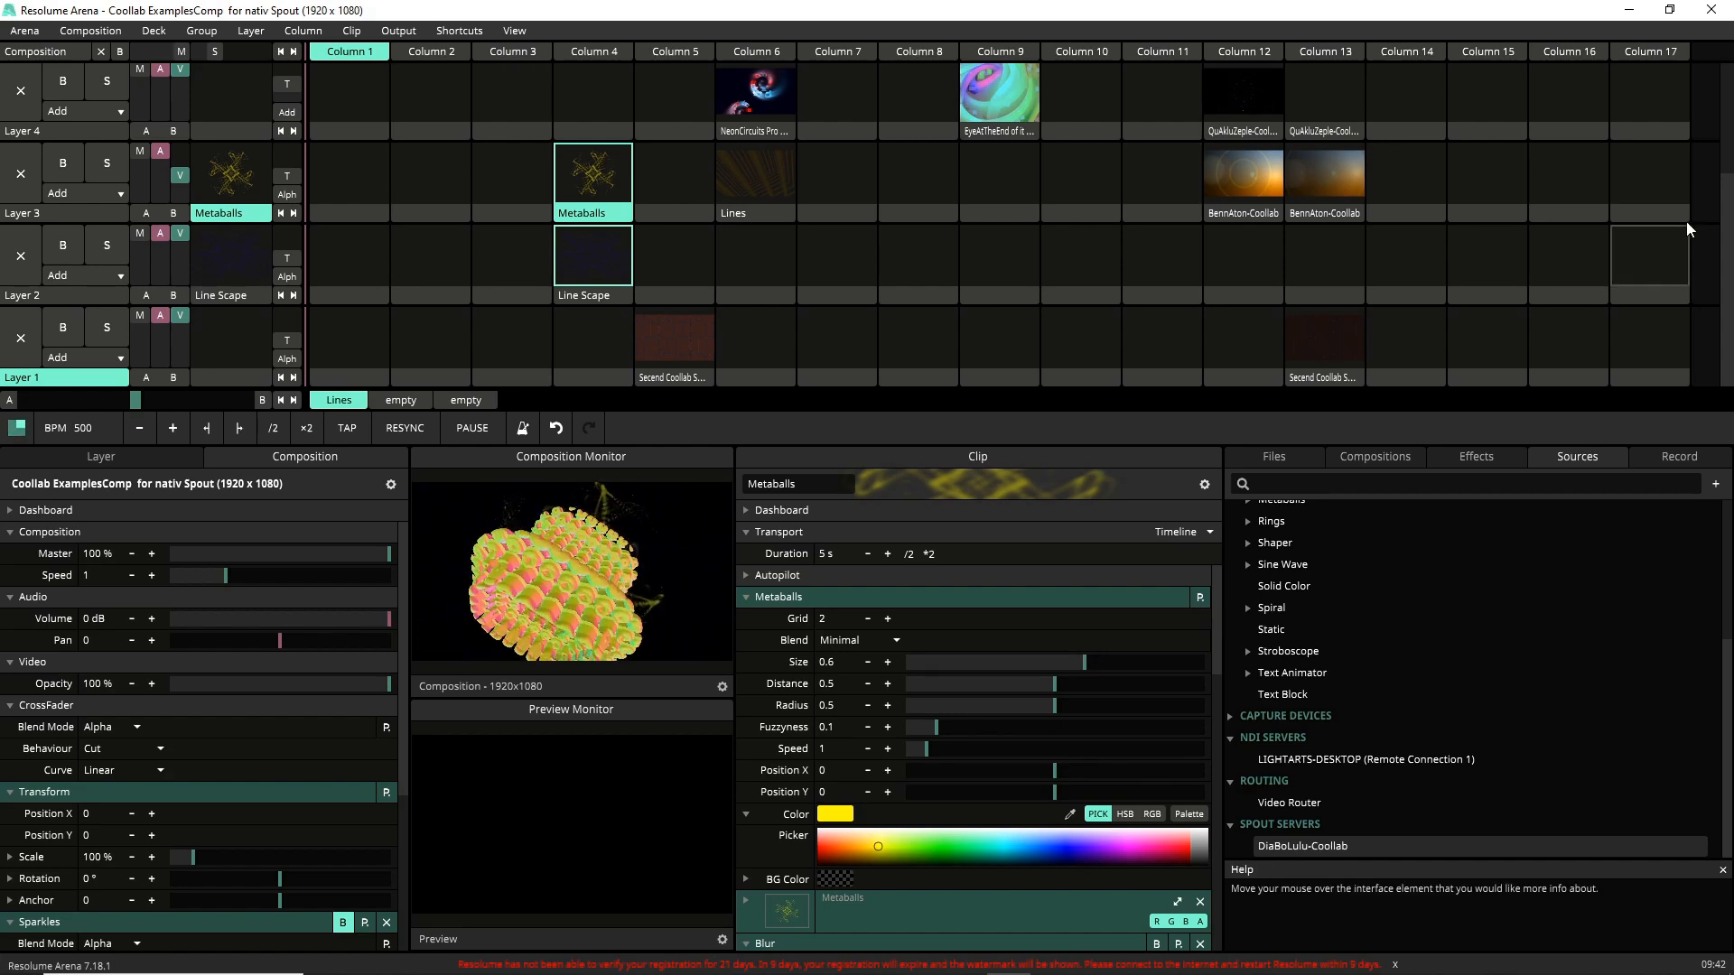
# Play the DiaBoLulu-Coollab clip in Column 15 on Layer 6.
pyautogui.moveTo(1725, 240); pyautogui.dragTo(1729, 117)
pyautogui.click(1571, 97)
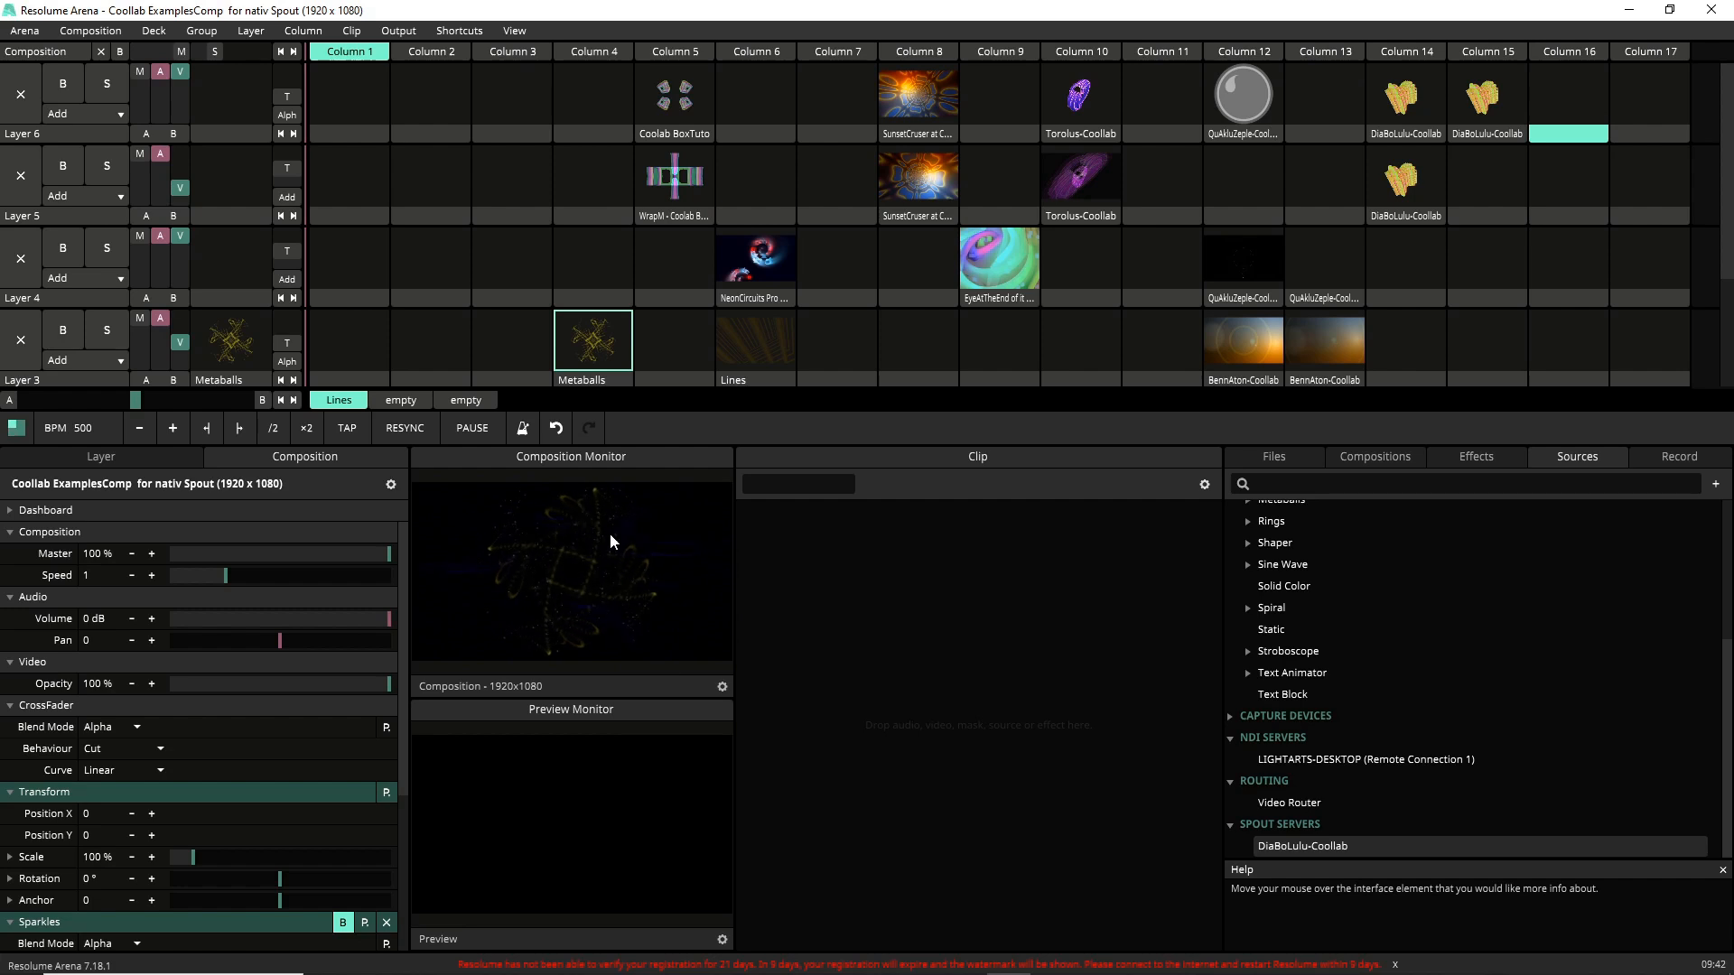
pyautogui.click(1482, 95)
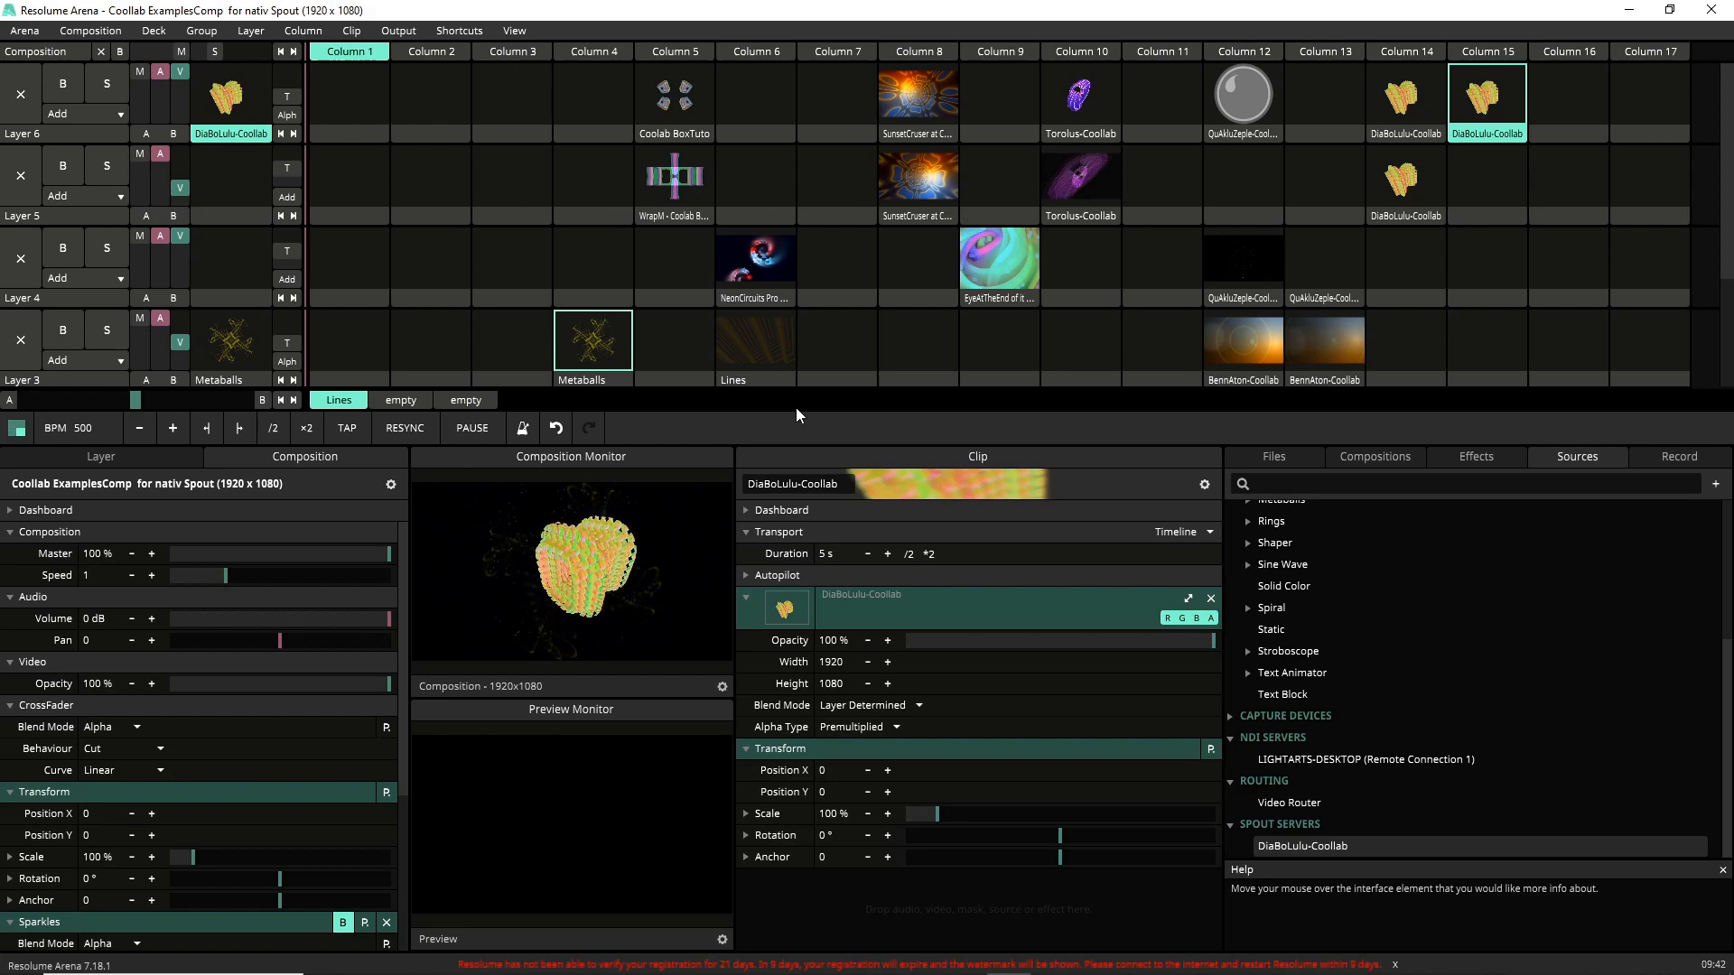
# Launch the BennAton 01 project from the Coollab Launcher and open its Spout/Syphon OUT panel.
pyautogui.doubleClick(703, 18)
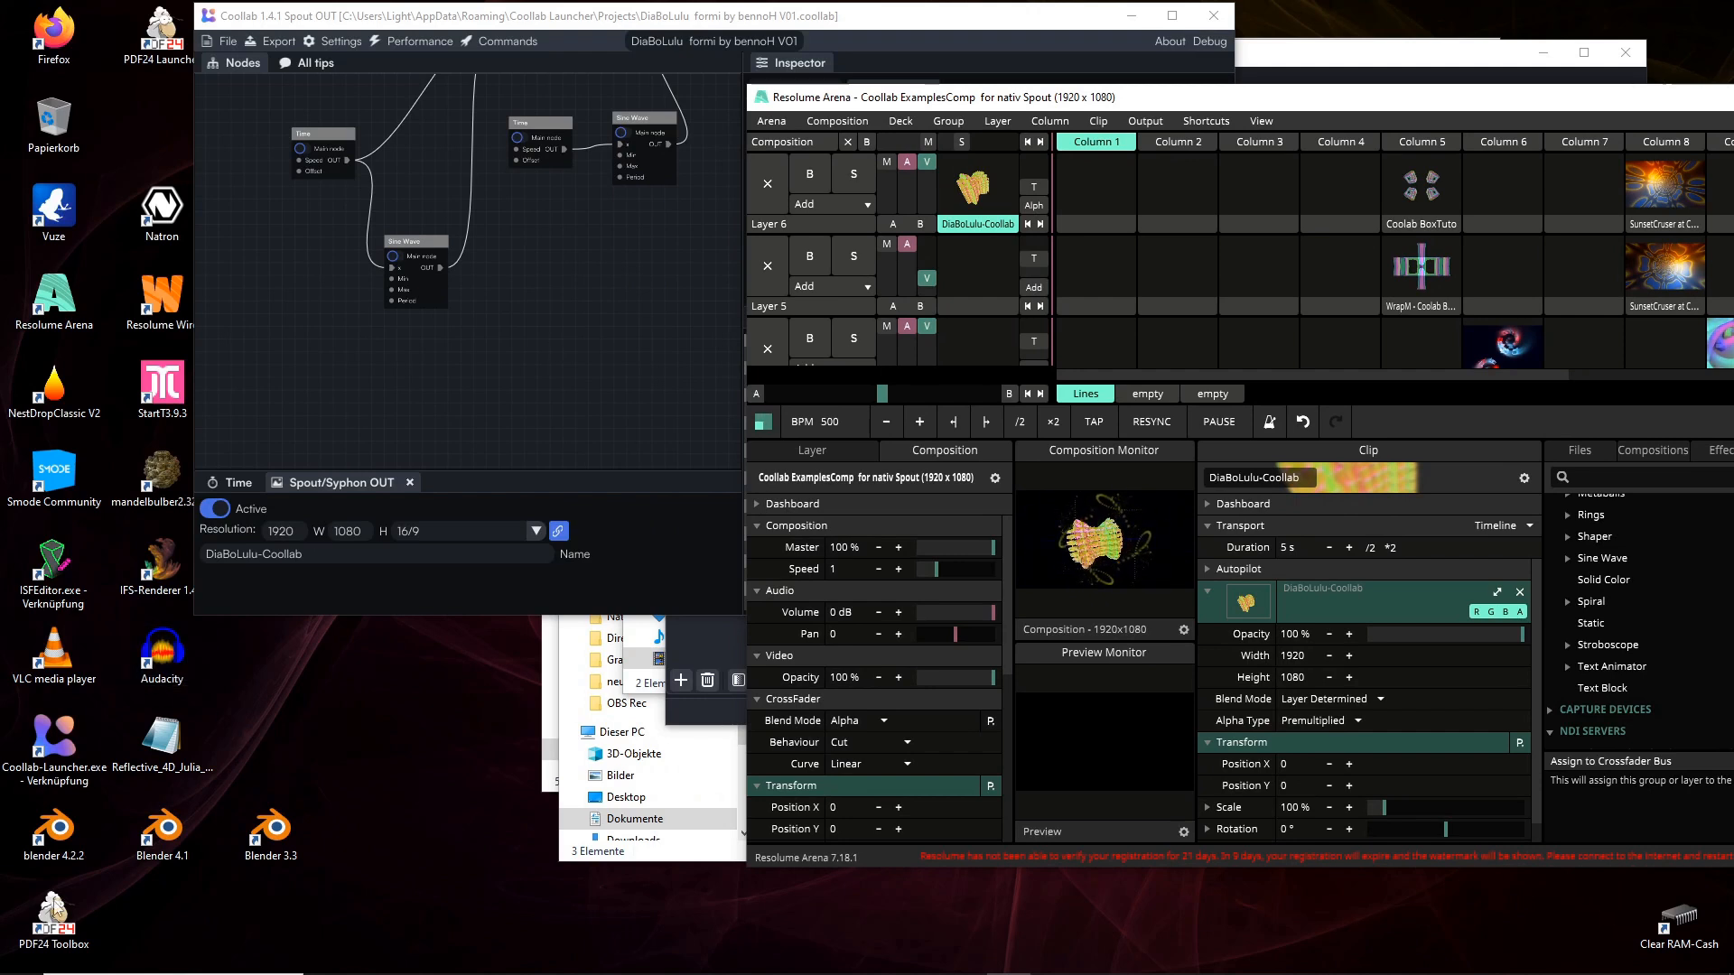
pyautogui.doubleClick(54, 742)
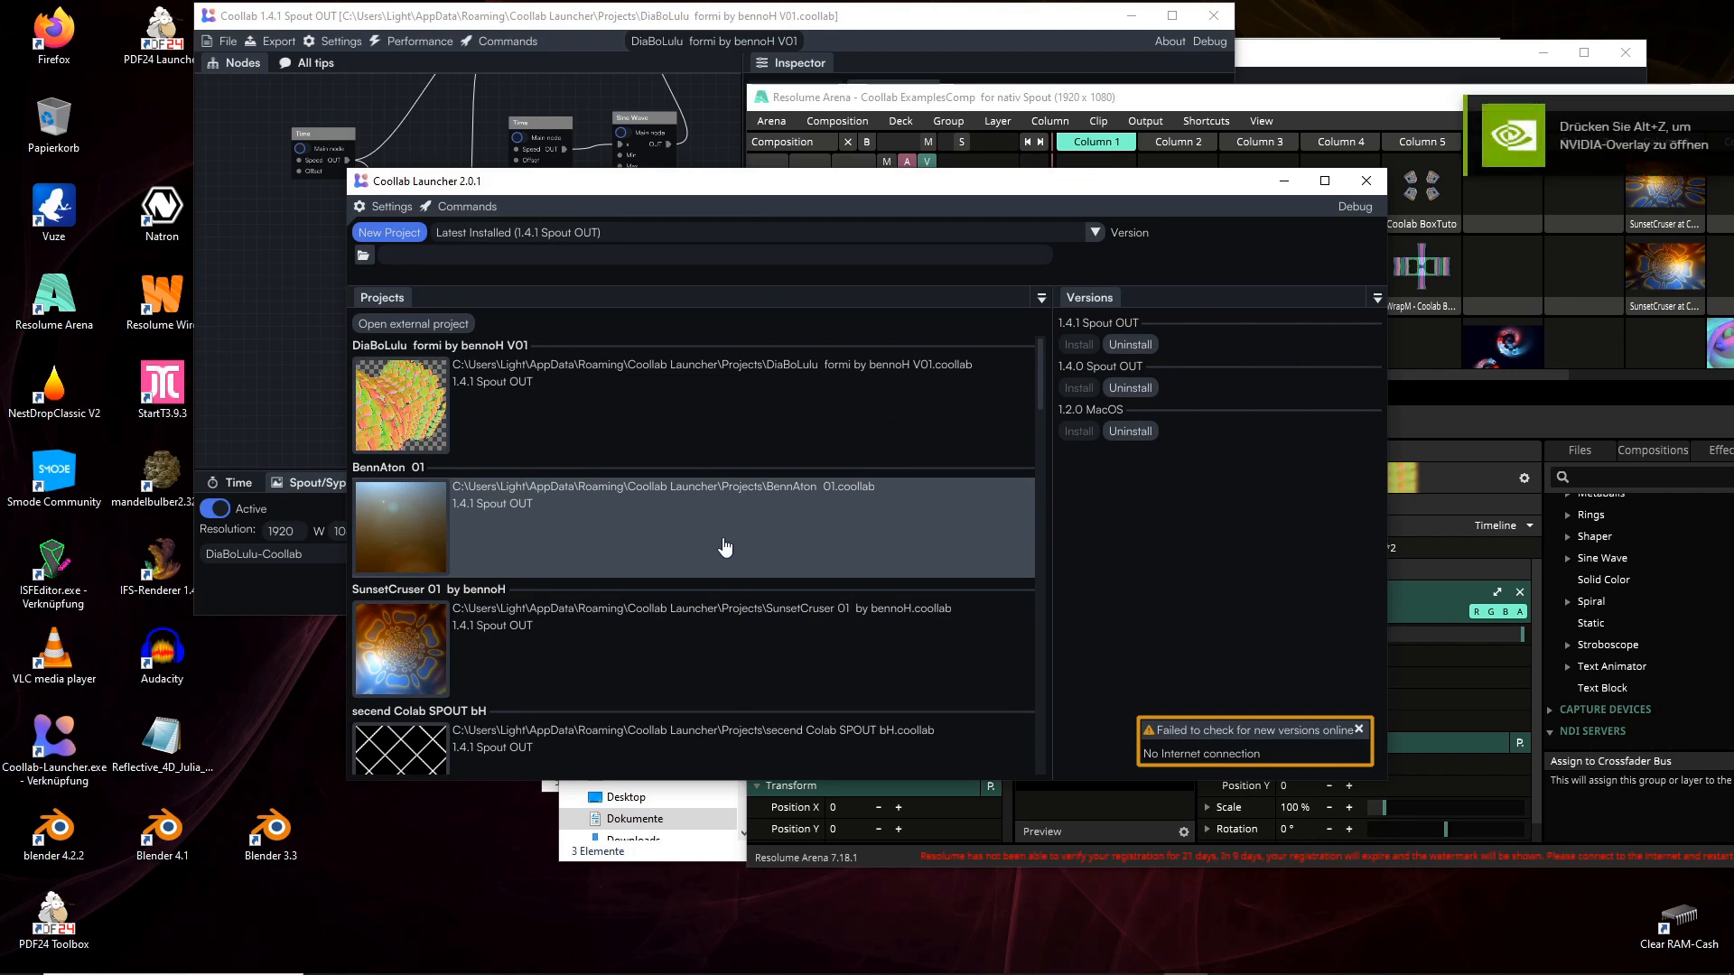
pyautogui.click(604, 530)
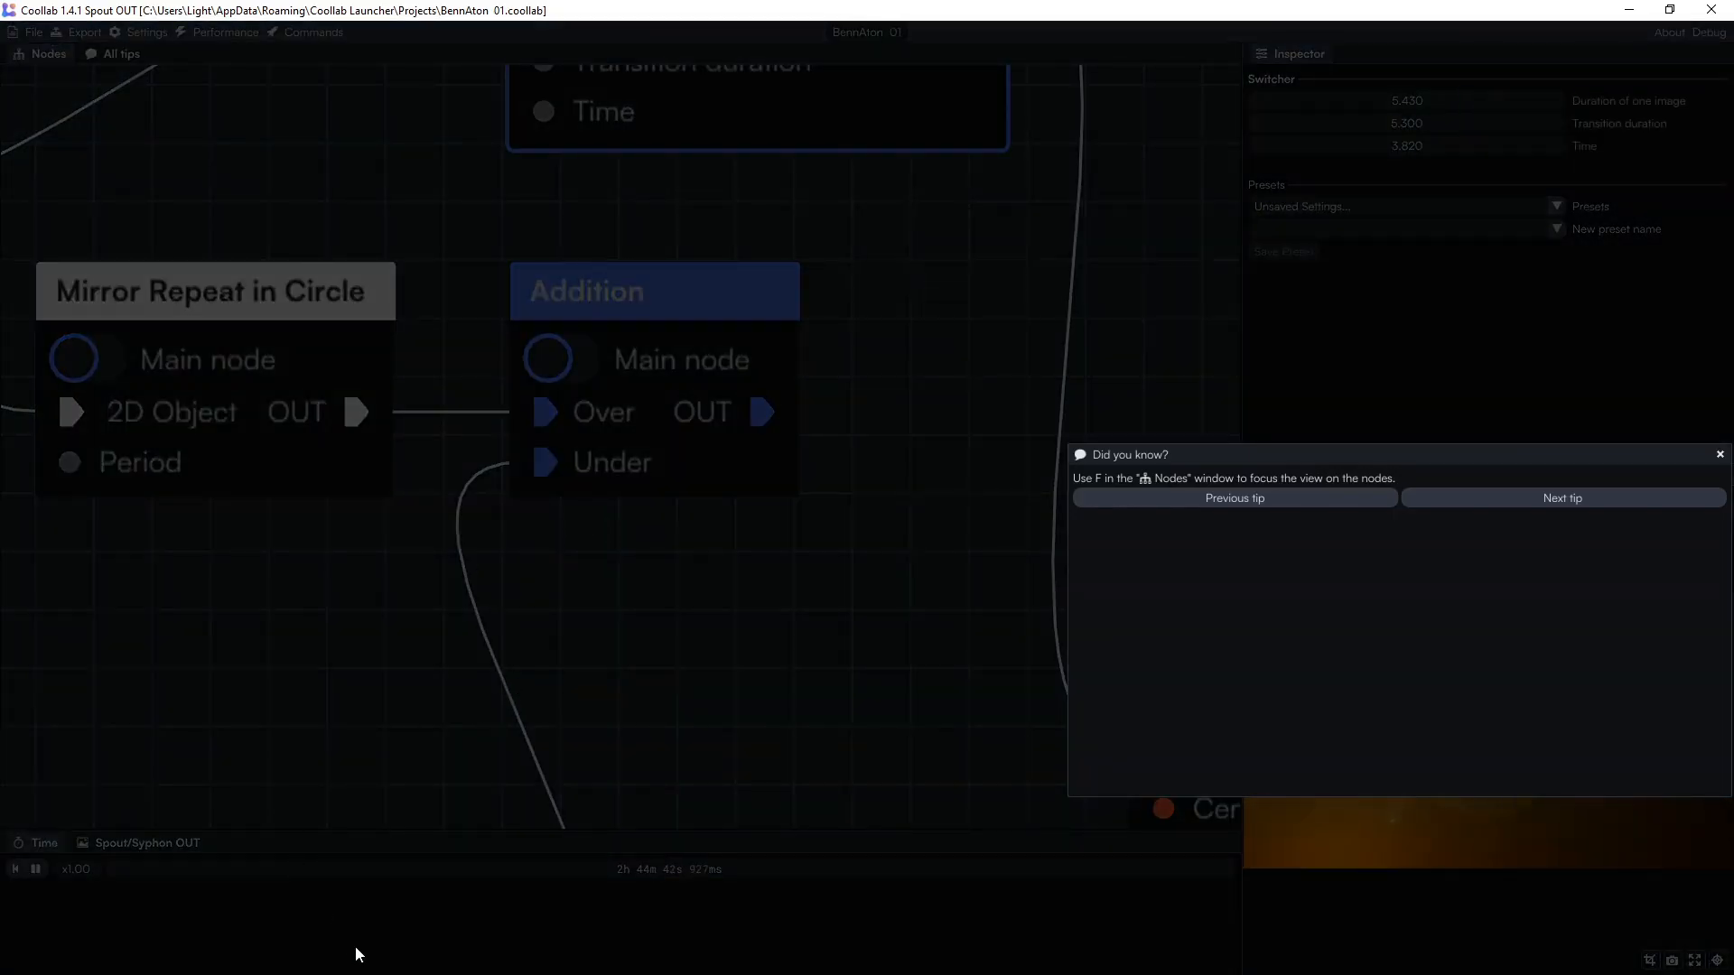
pyautogui.click(1720, 455)
pyautogui.click(142, 843)
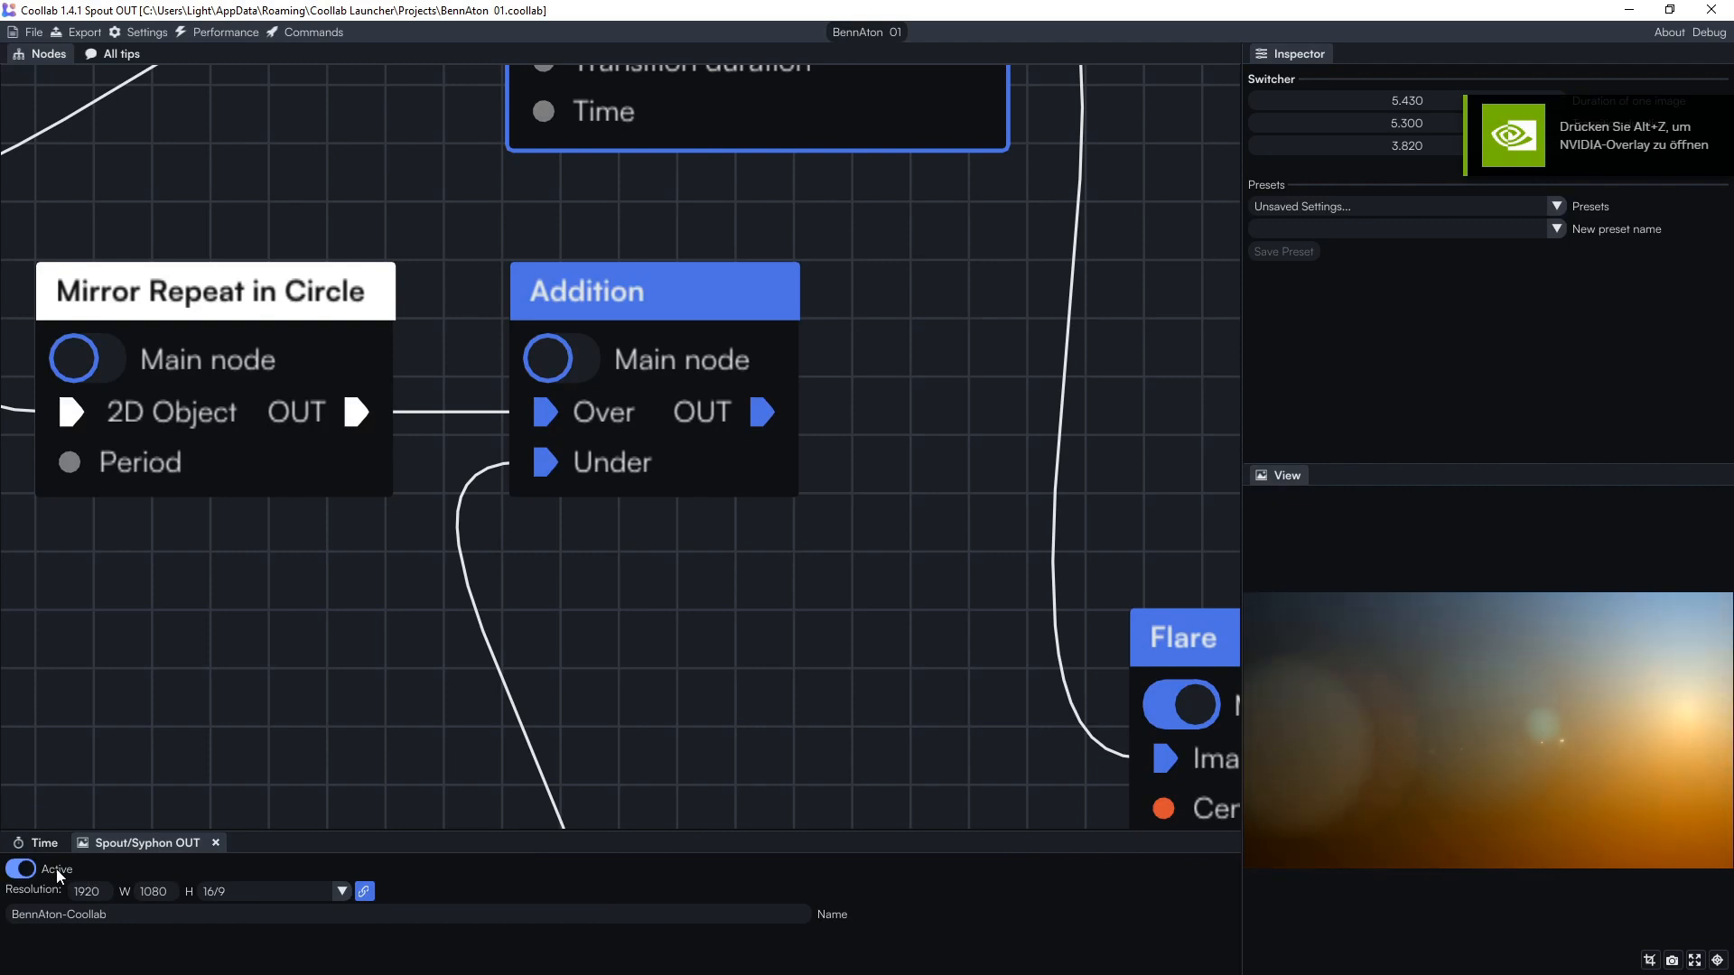
pyautogui.click(1670, 10)
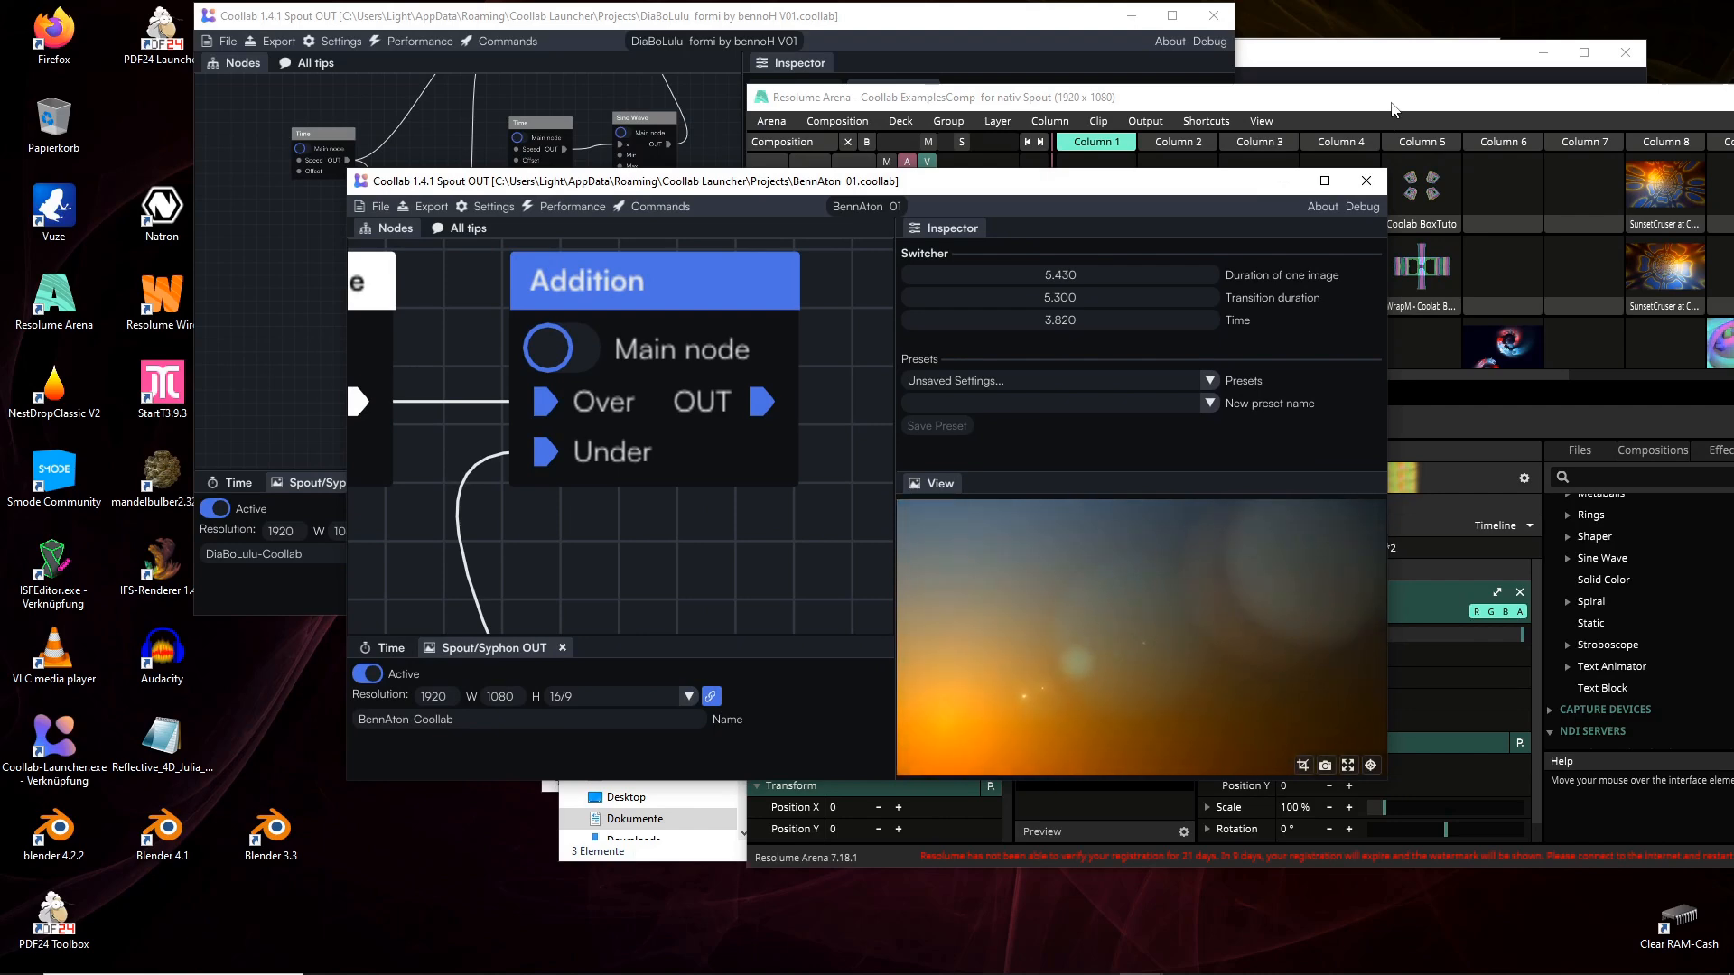
# Play the BennAton-Coollab clip in Column 12 on Layer 3.
pyautogui.doubleClick(1393, 105)
pyautogui.scroll(-1, 1278, 328)
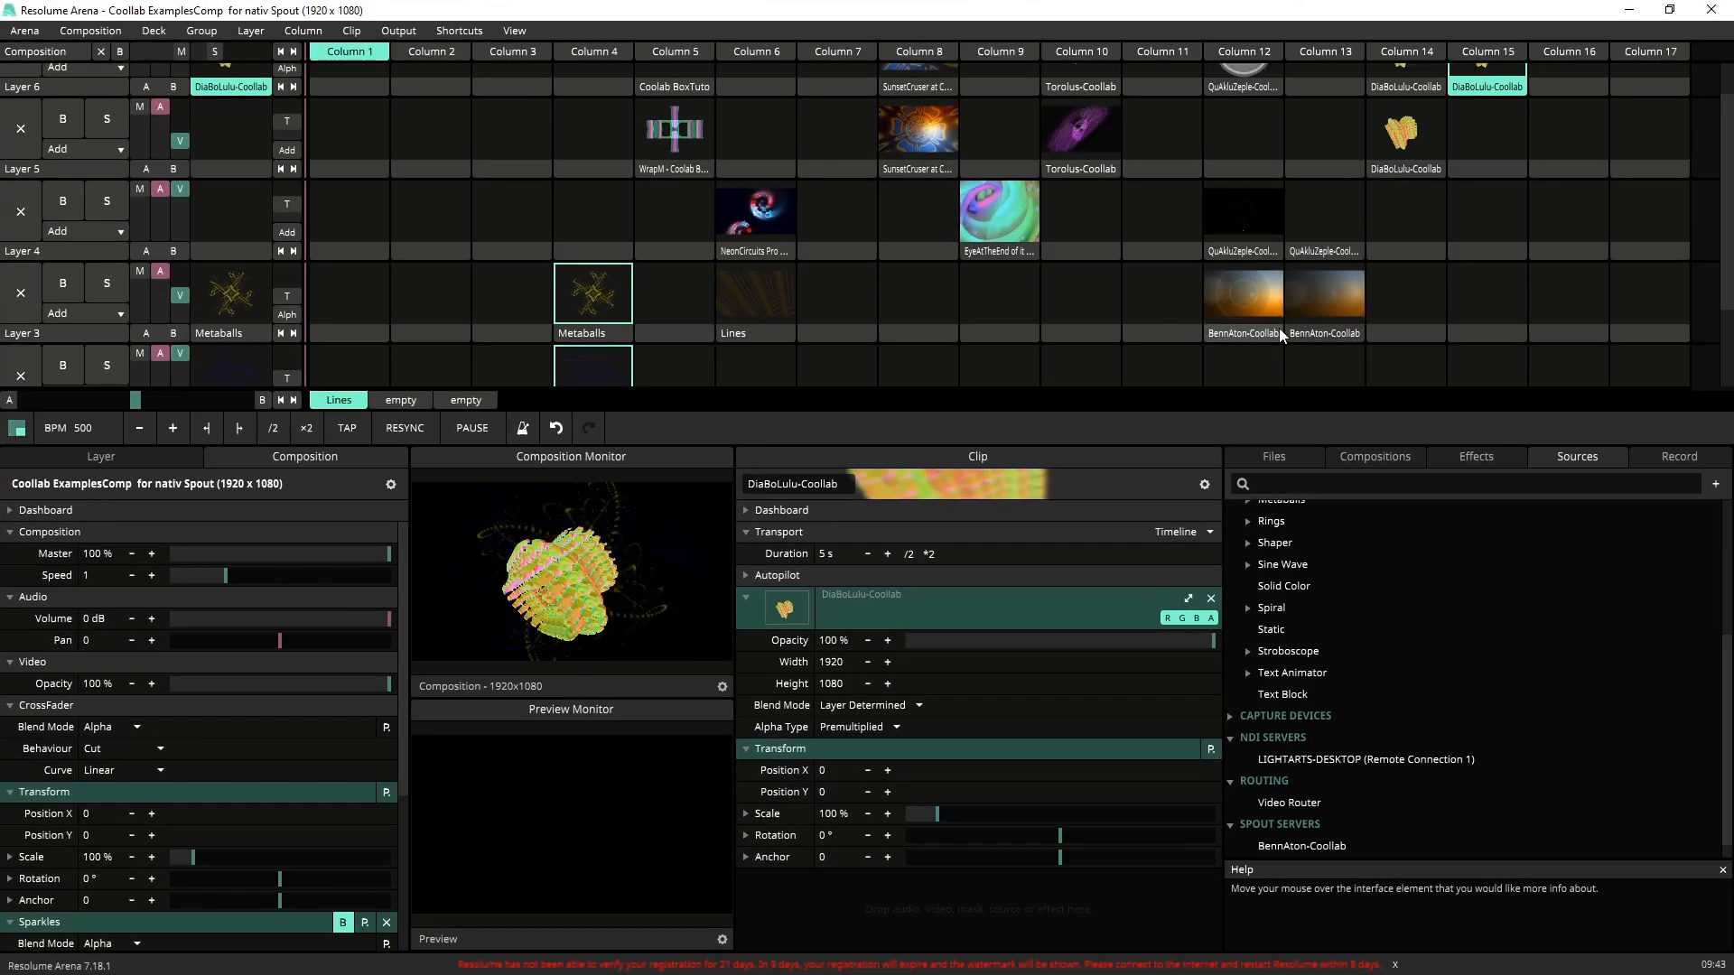
pyautogui.scroll(-2, 1279, 327)
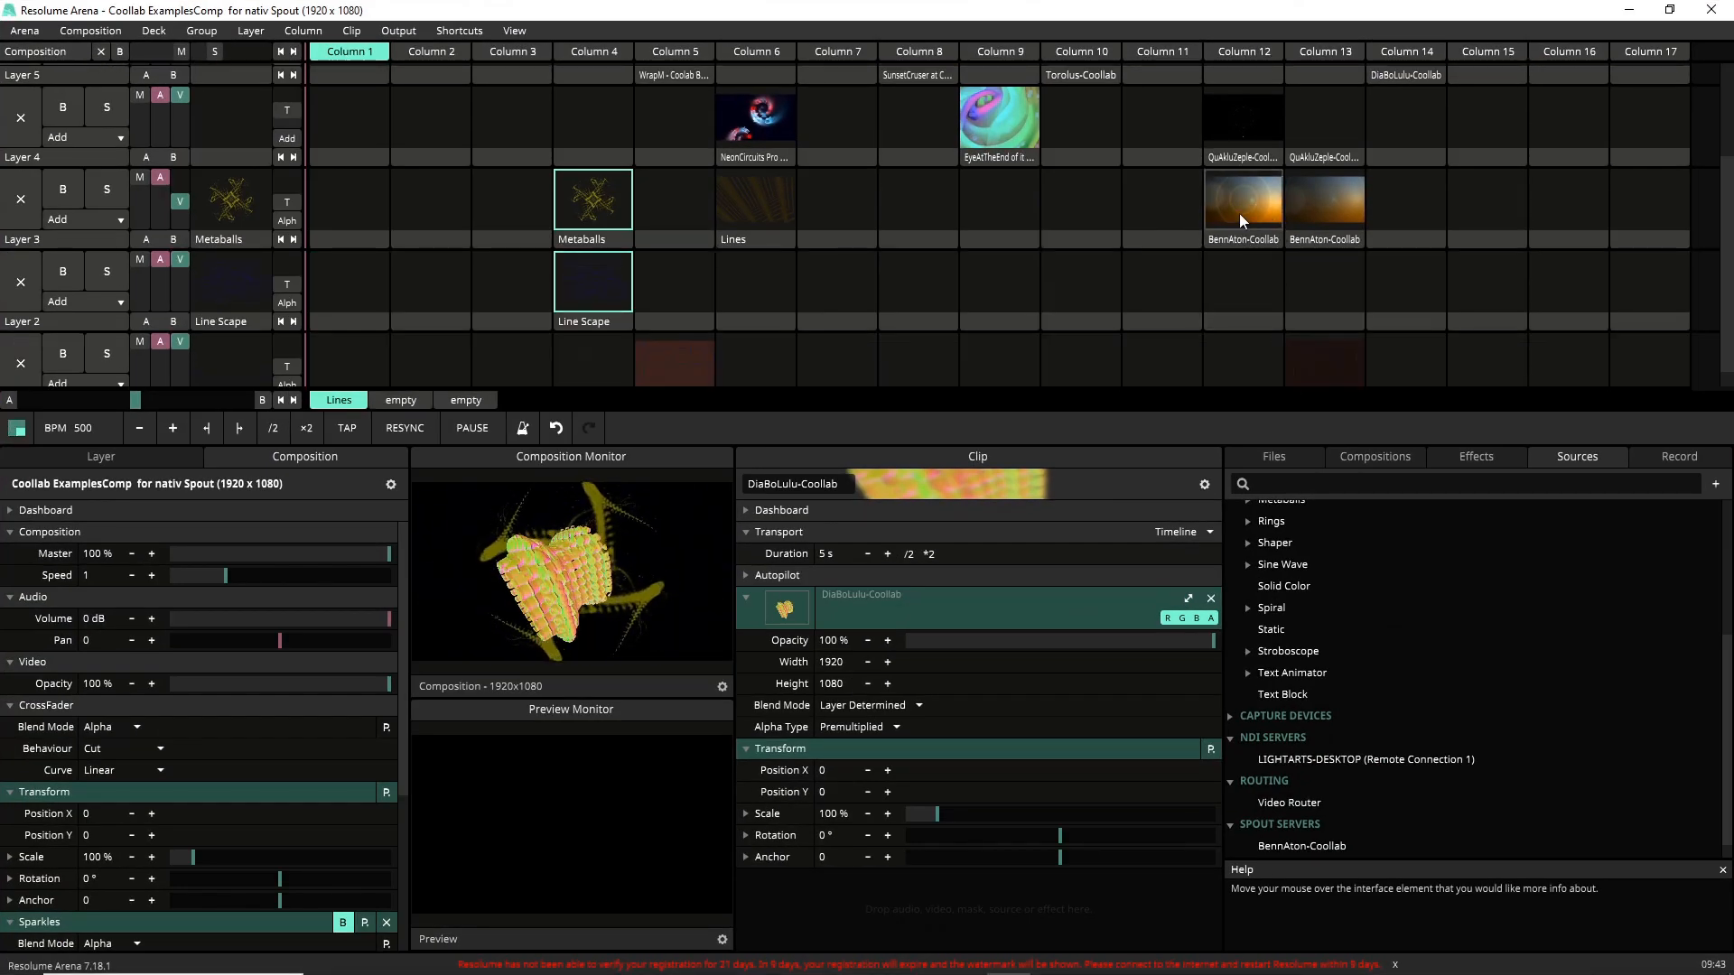
pyautogui.click(1240, 215)
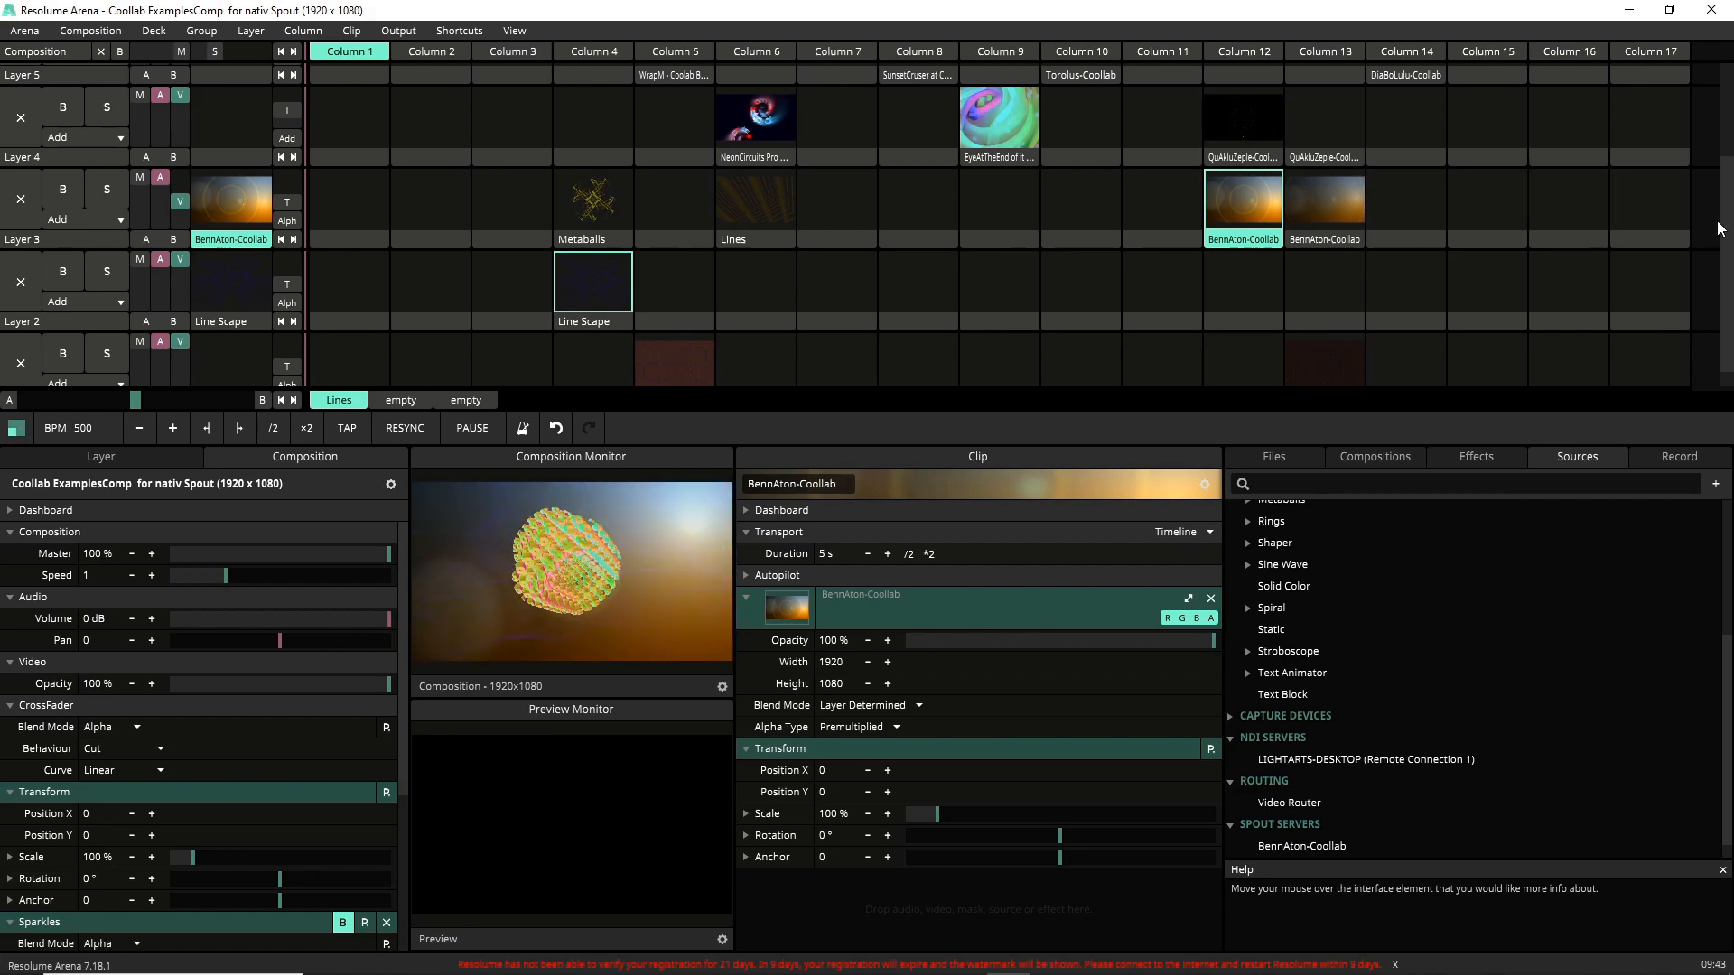
# Switch Layer 6 between the two DiaBoLulu-Coollab clips, ending with the Column 14 clip playing.
pyautogui.scroll(2, 1719, 228)
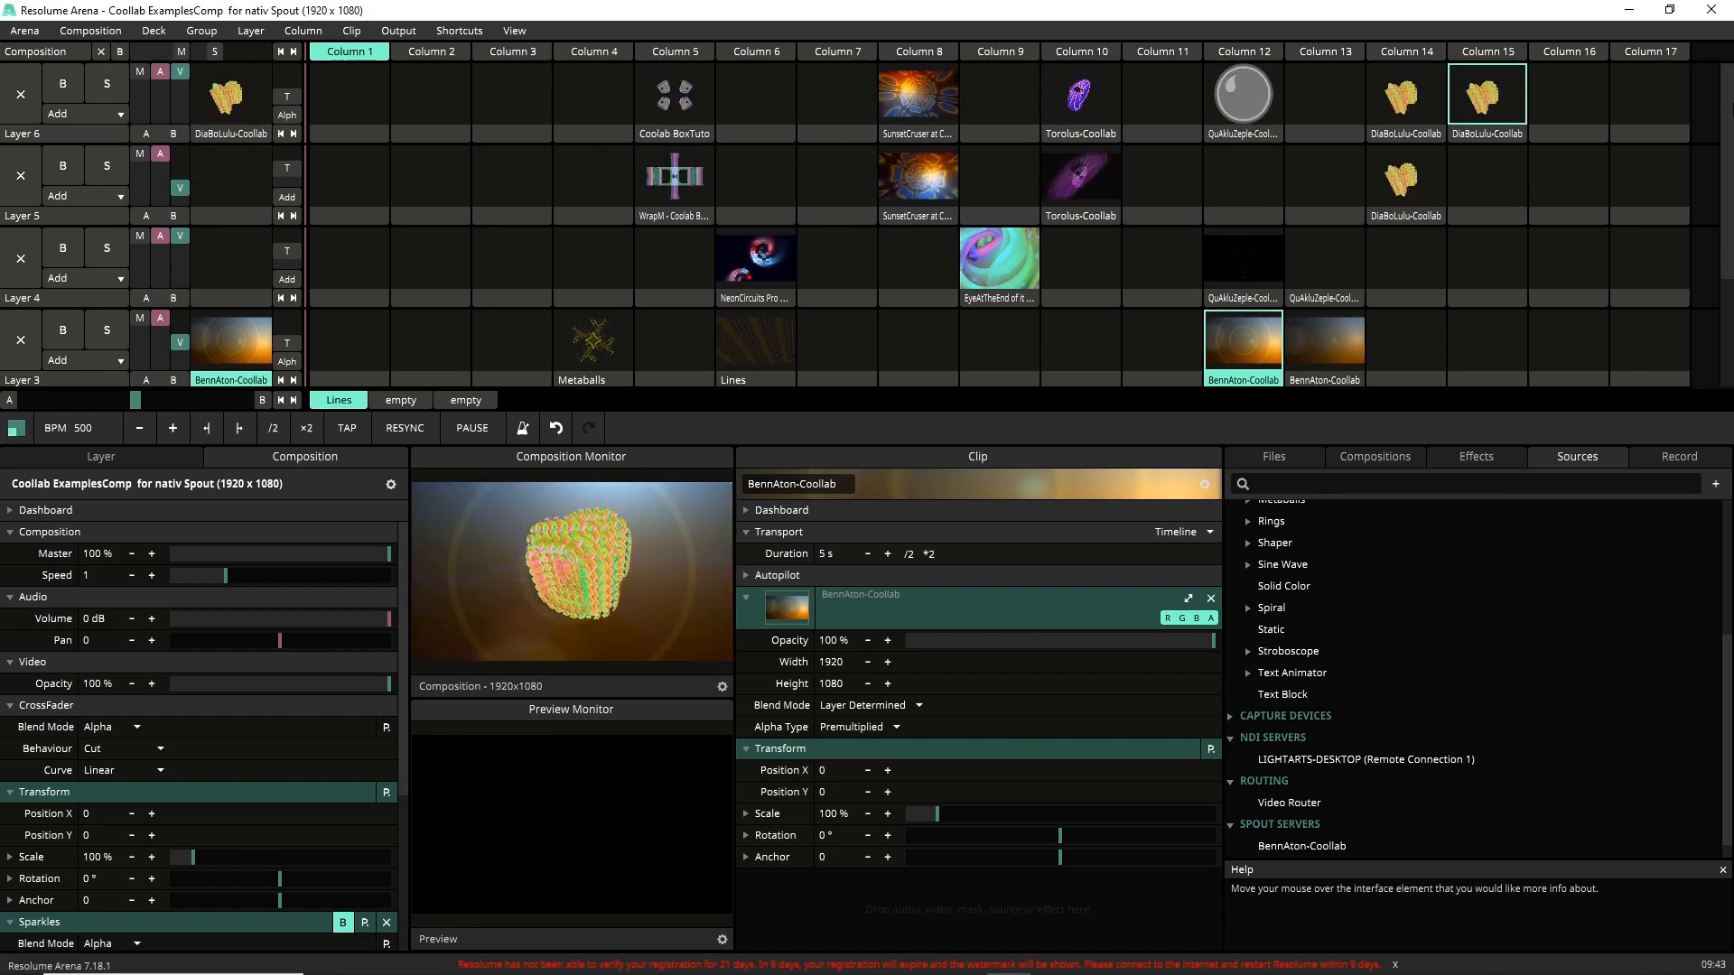
pyautogui.click(1471, 134)
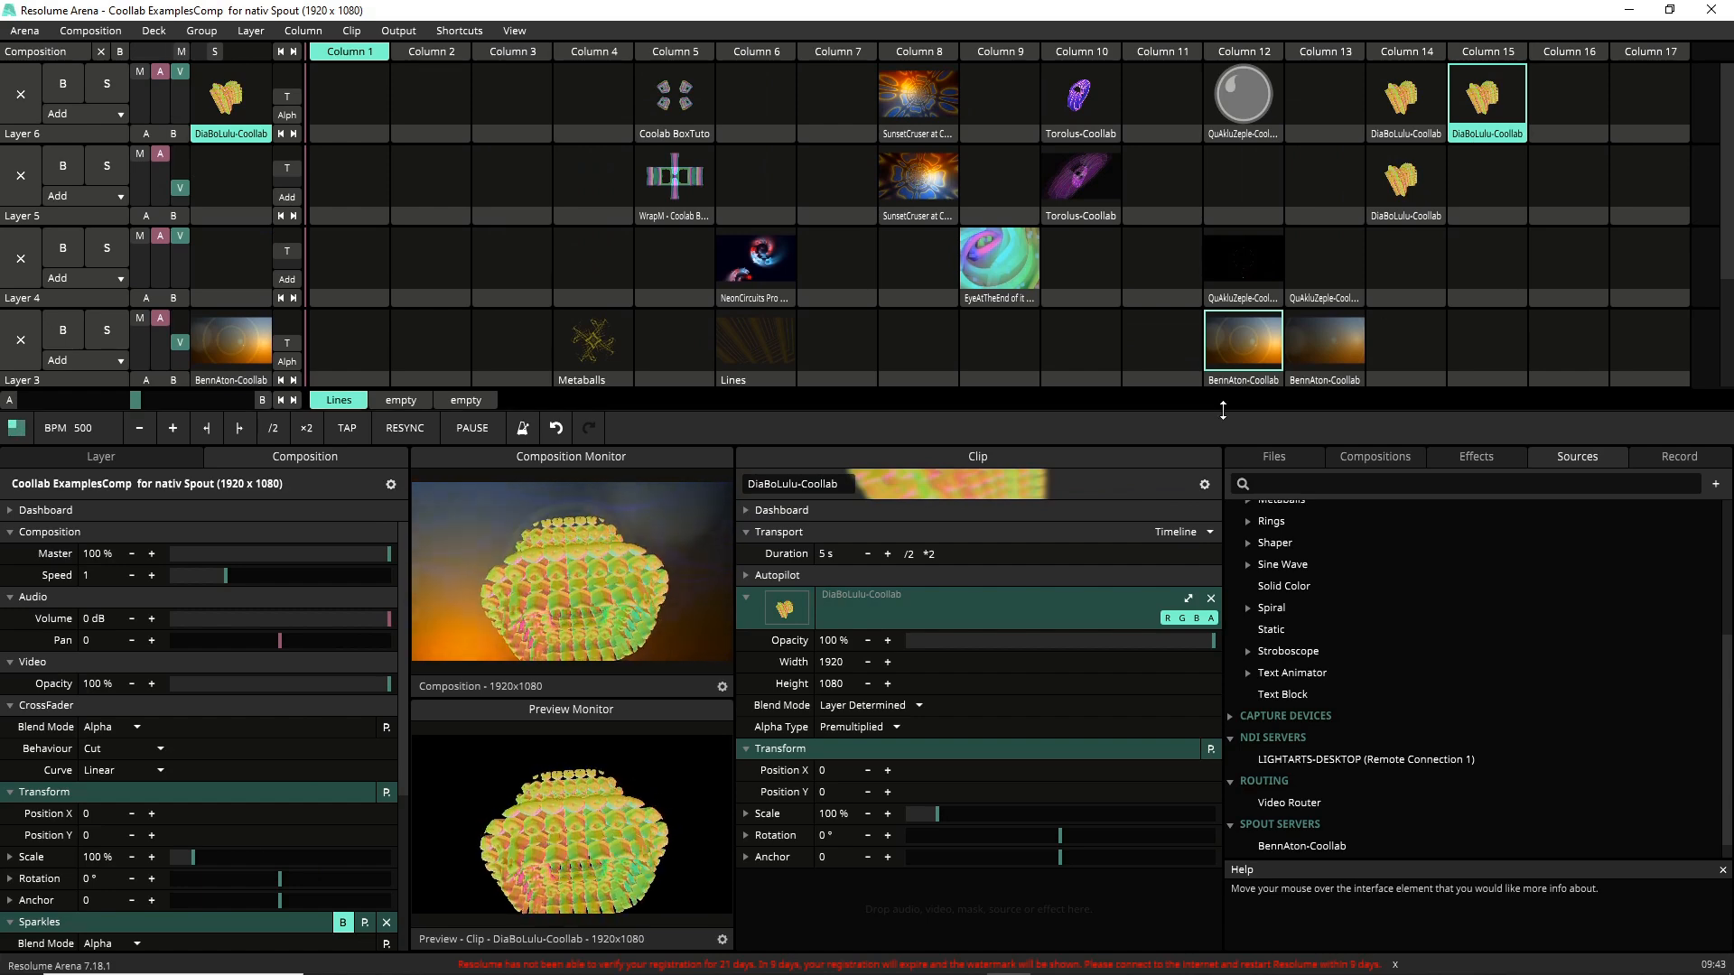
pyautogui.click(1402, 113)
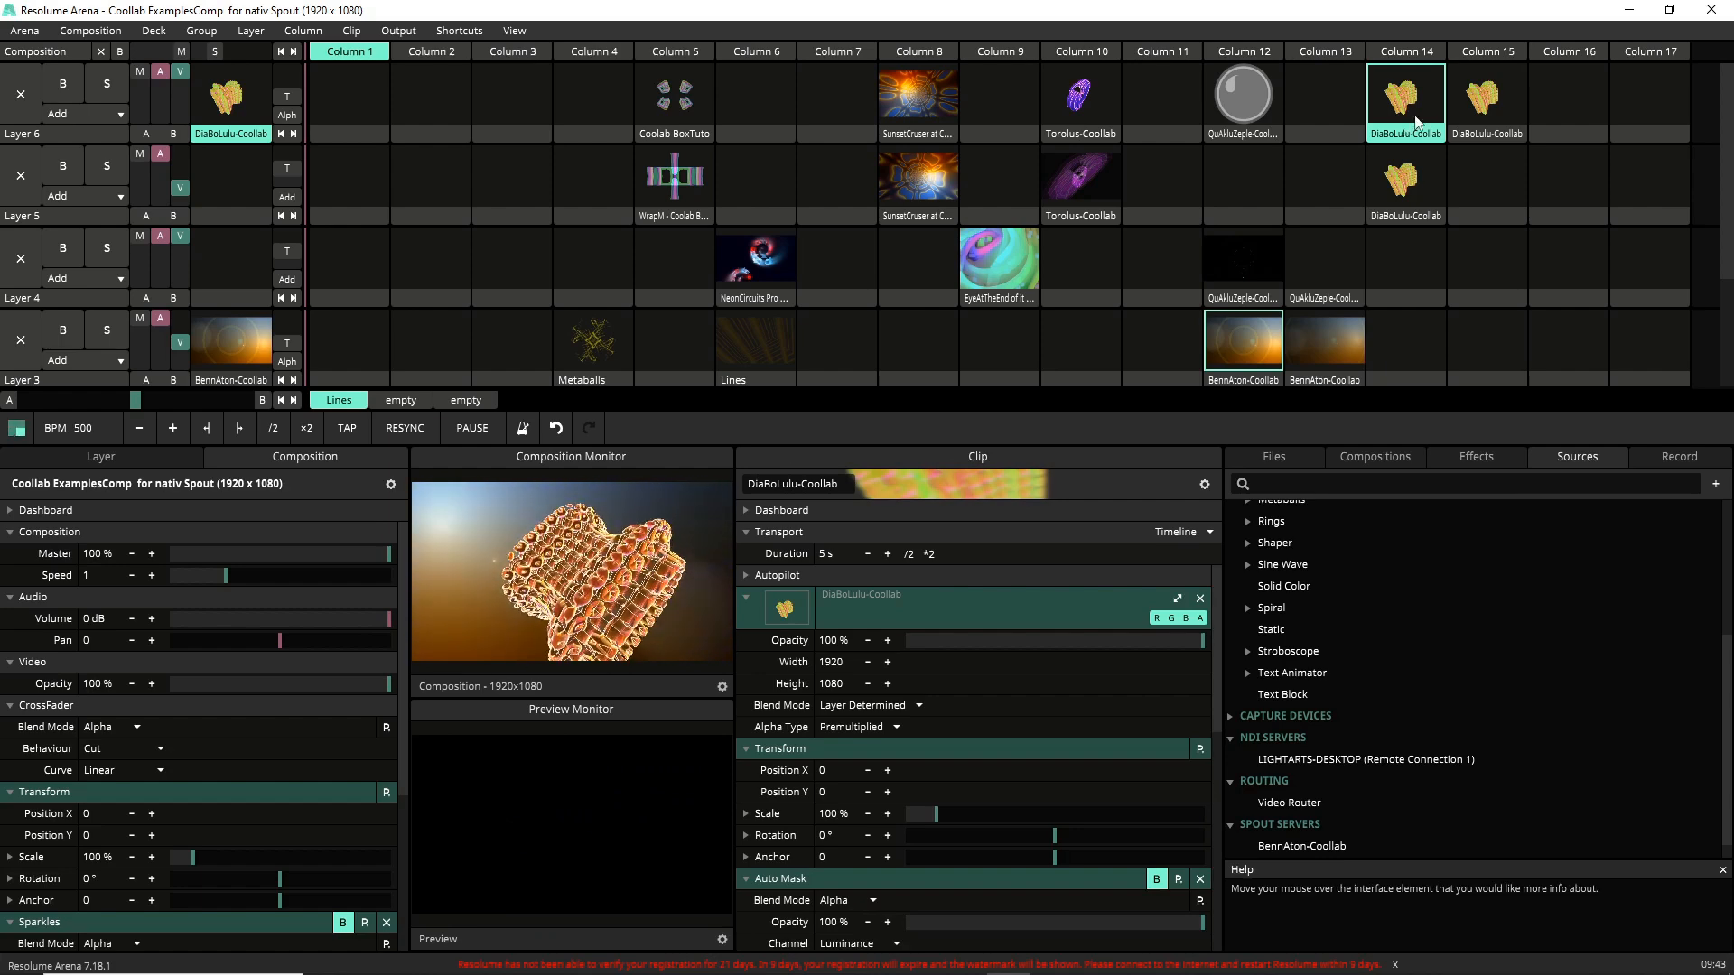
pyautogui.click(1495, 96)
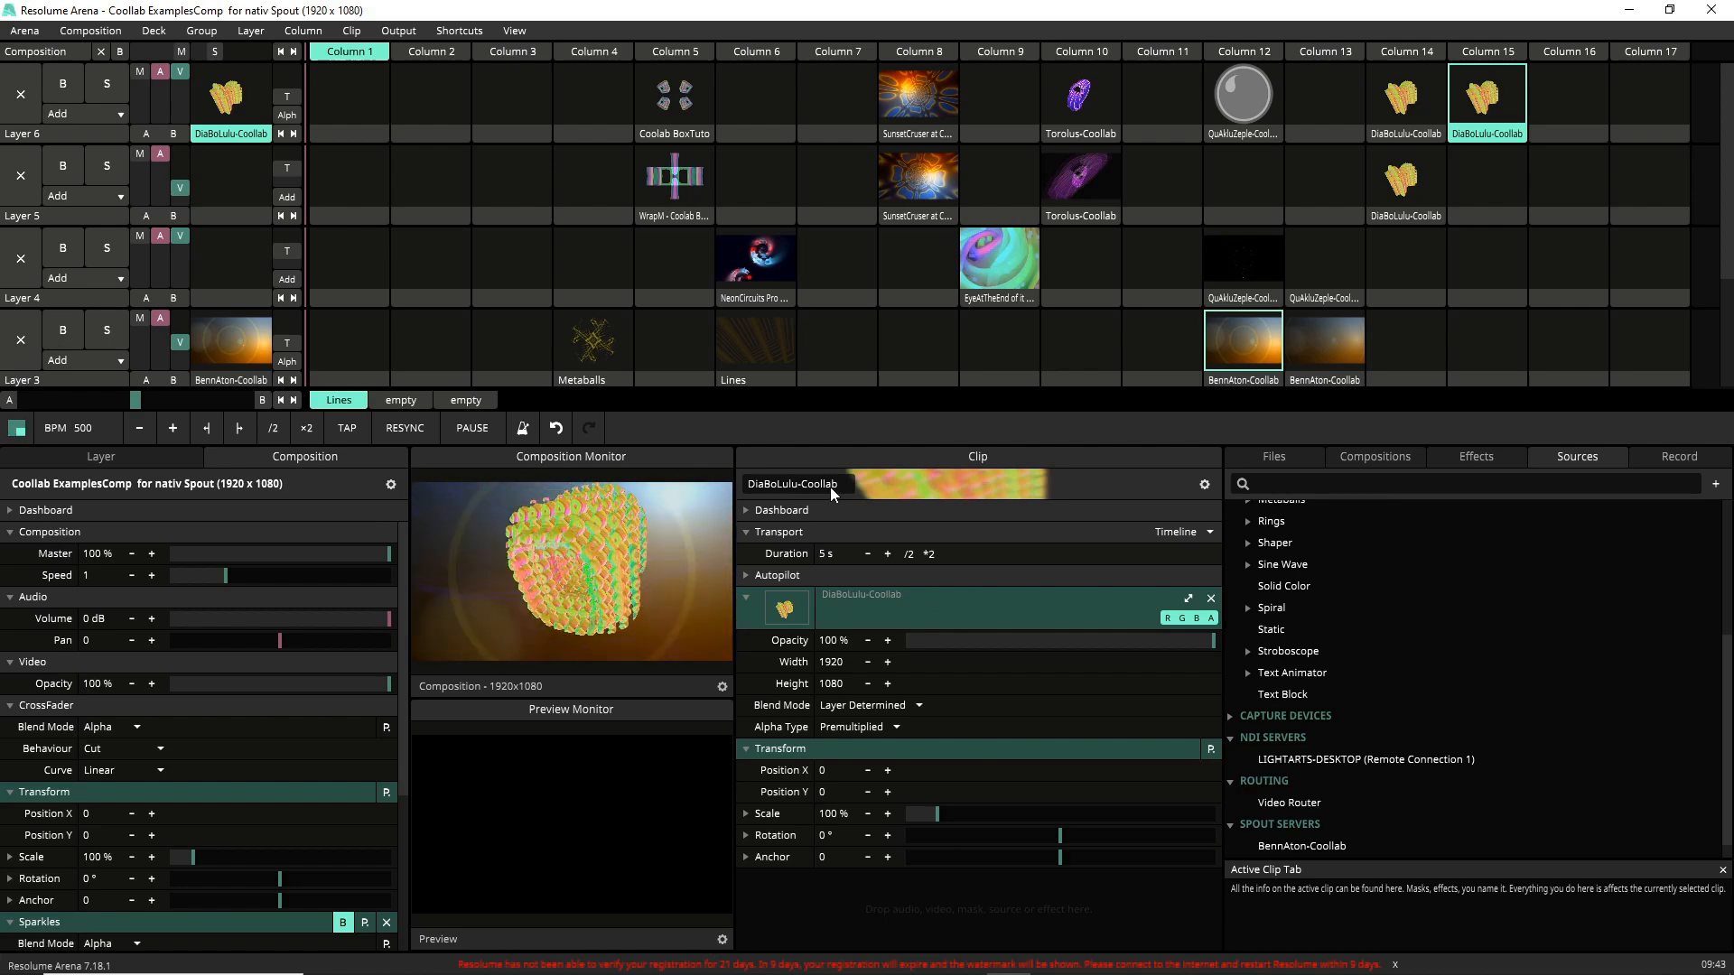
pyautogui.click(1403, 102)
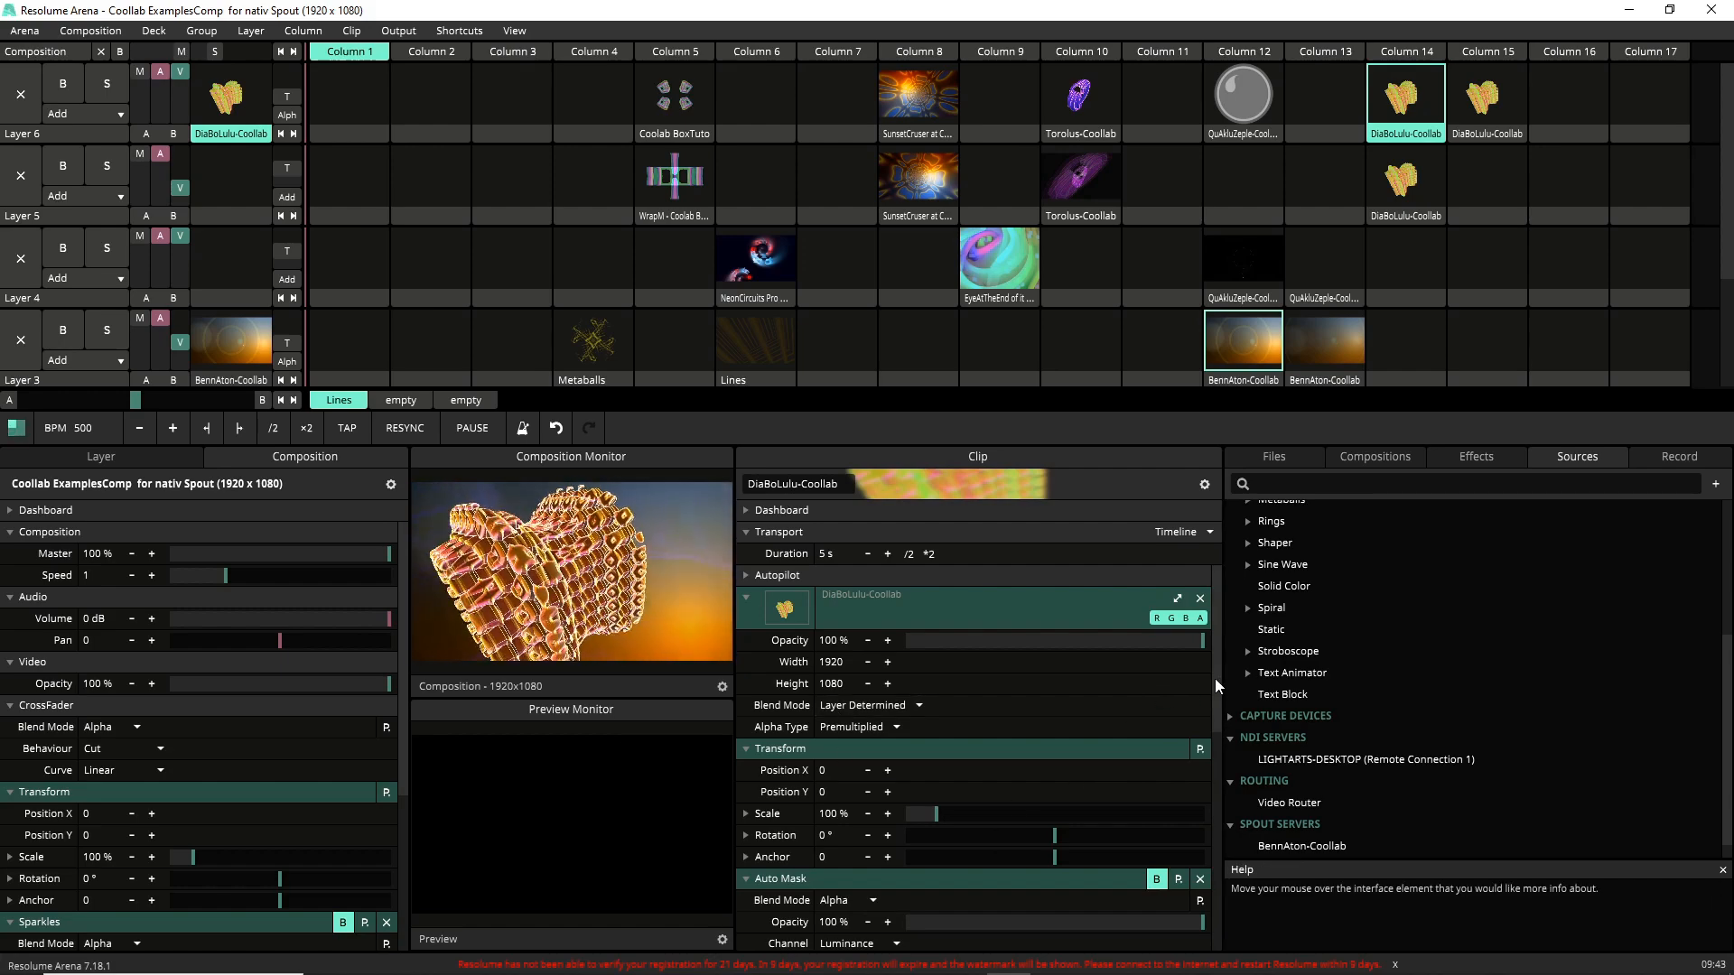
# Review the effect stack of the Column 14 DiaBoLulu-Coollab clip.
pyautogui.scroll(-4, 1211, 679)
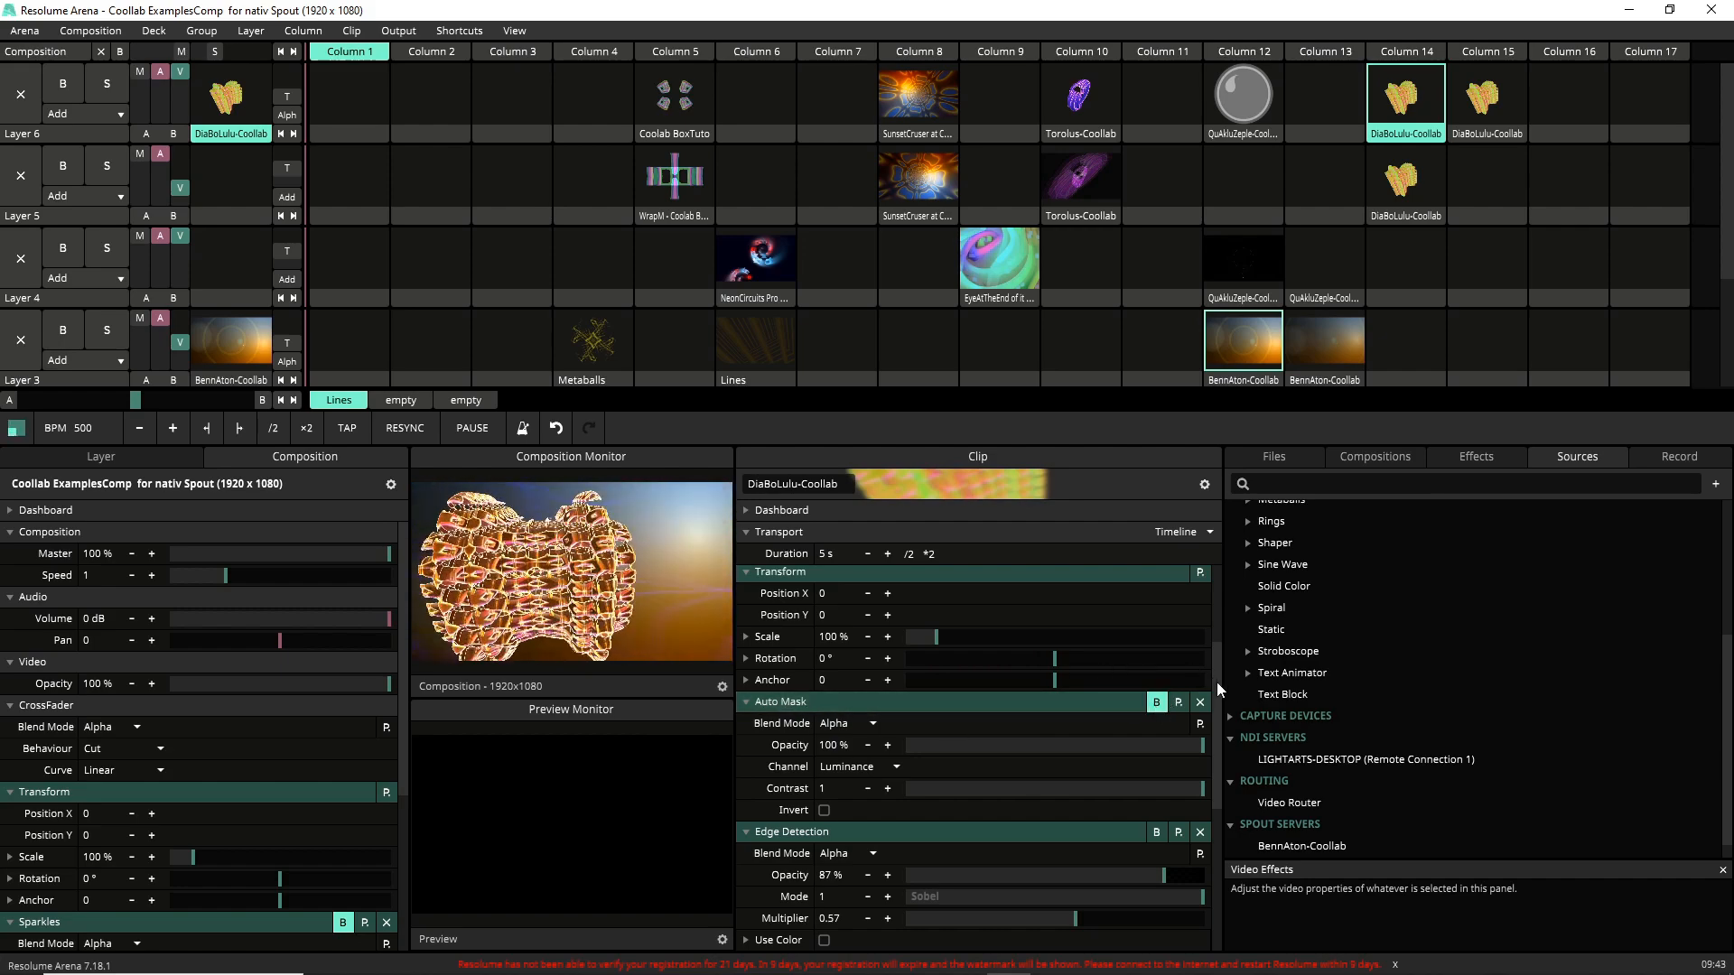
pyautogui.scroll(-3, 1215, 696)
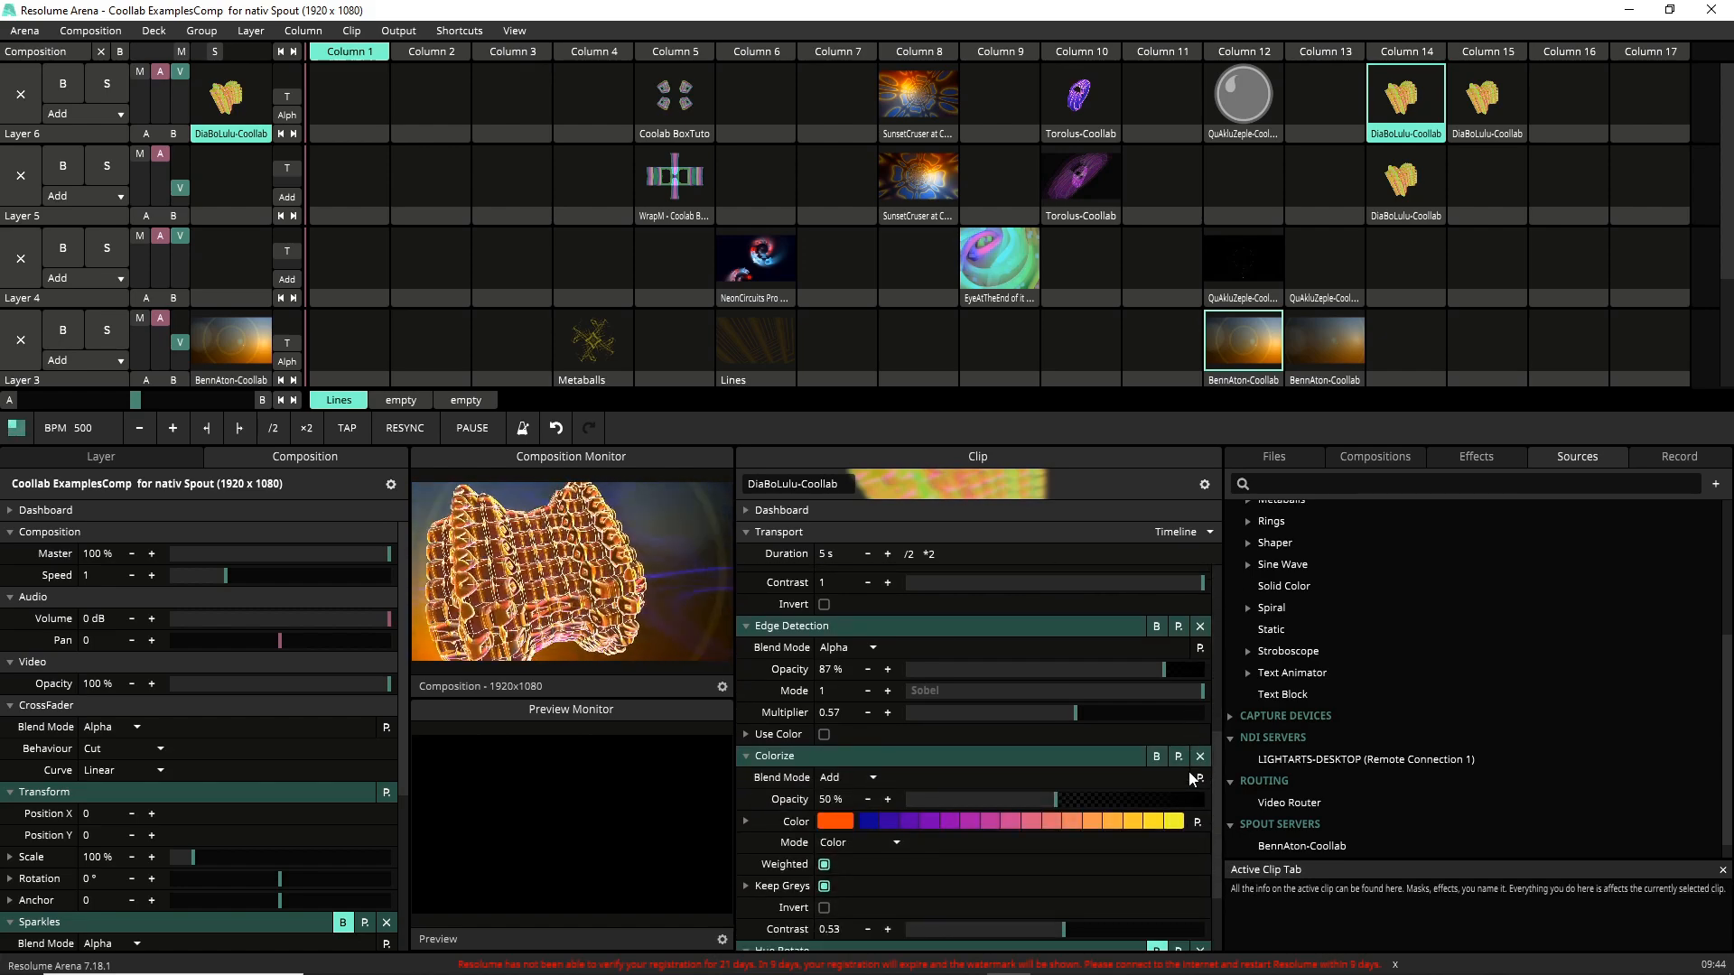
pyautogui.scroll(-1, 1183, 775)
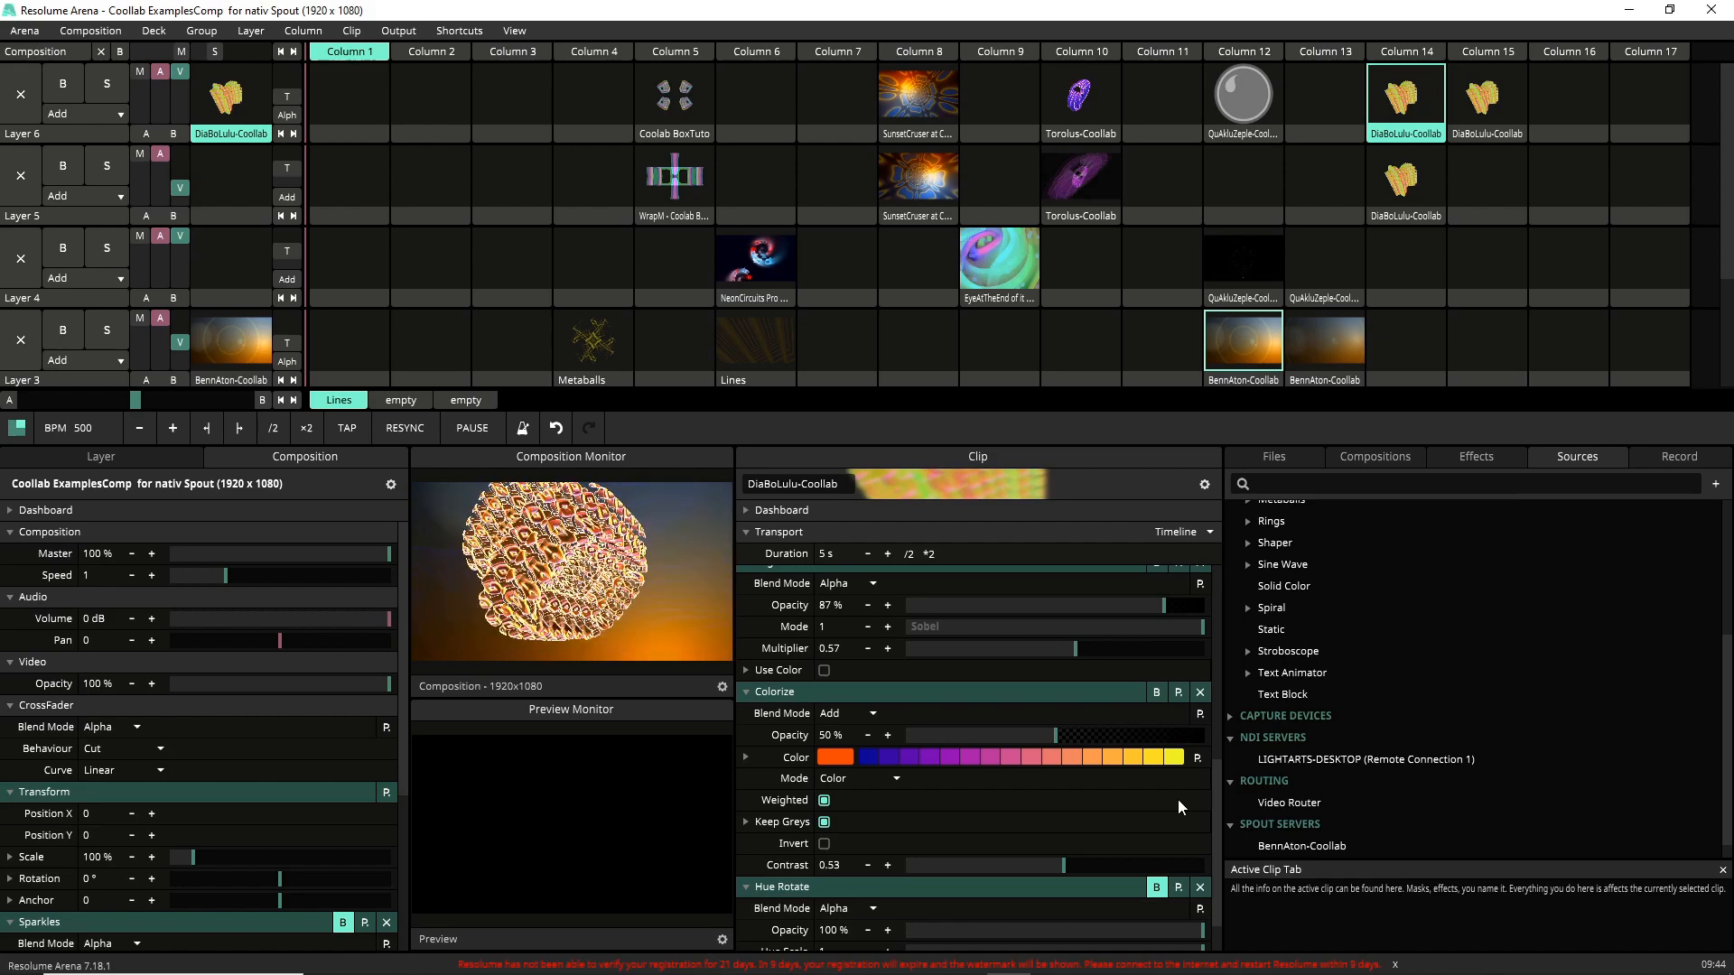
pyautogui.scroll(-1, 1172, 800)
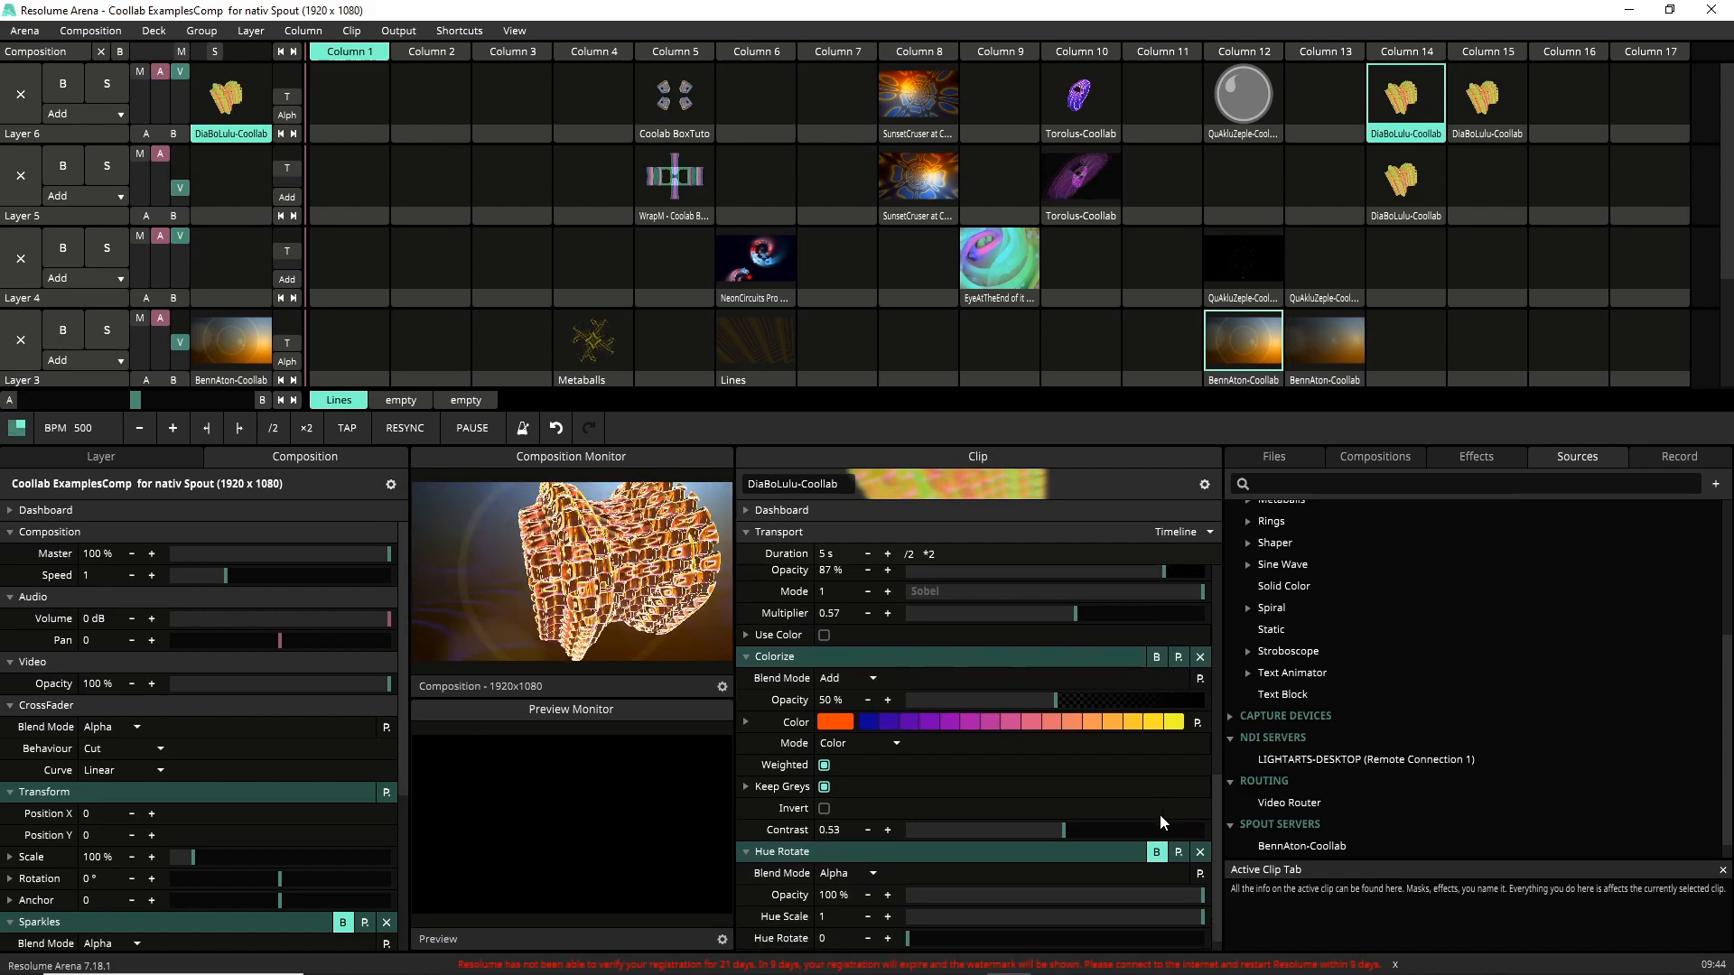
pyautogui.scroll(-1, 1160, 823)
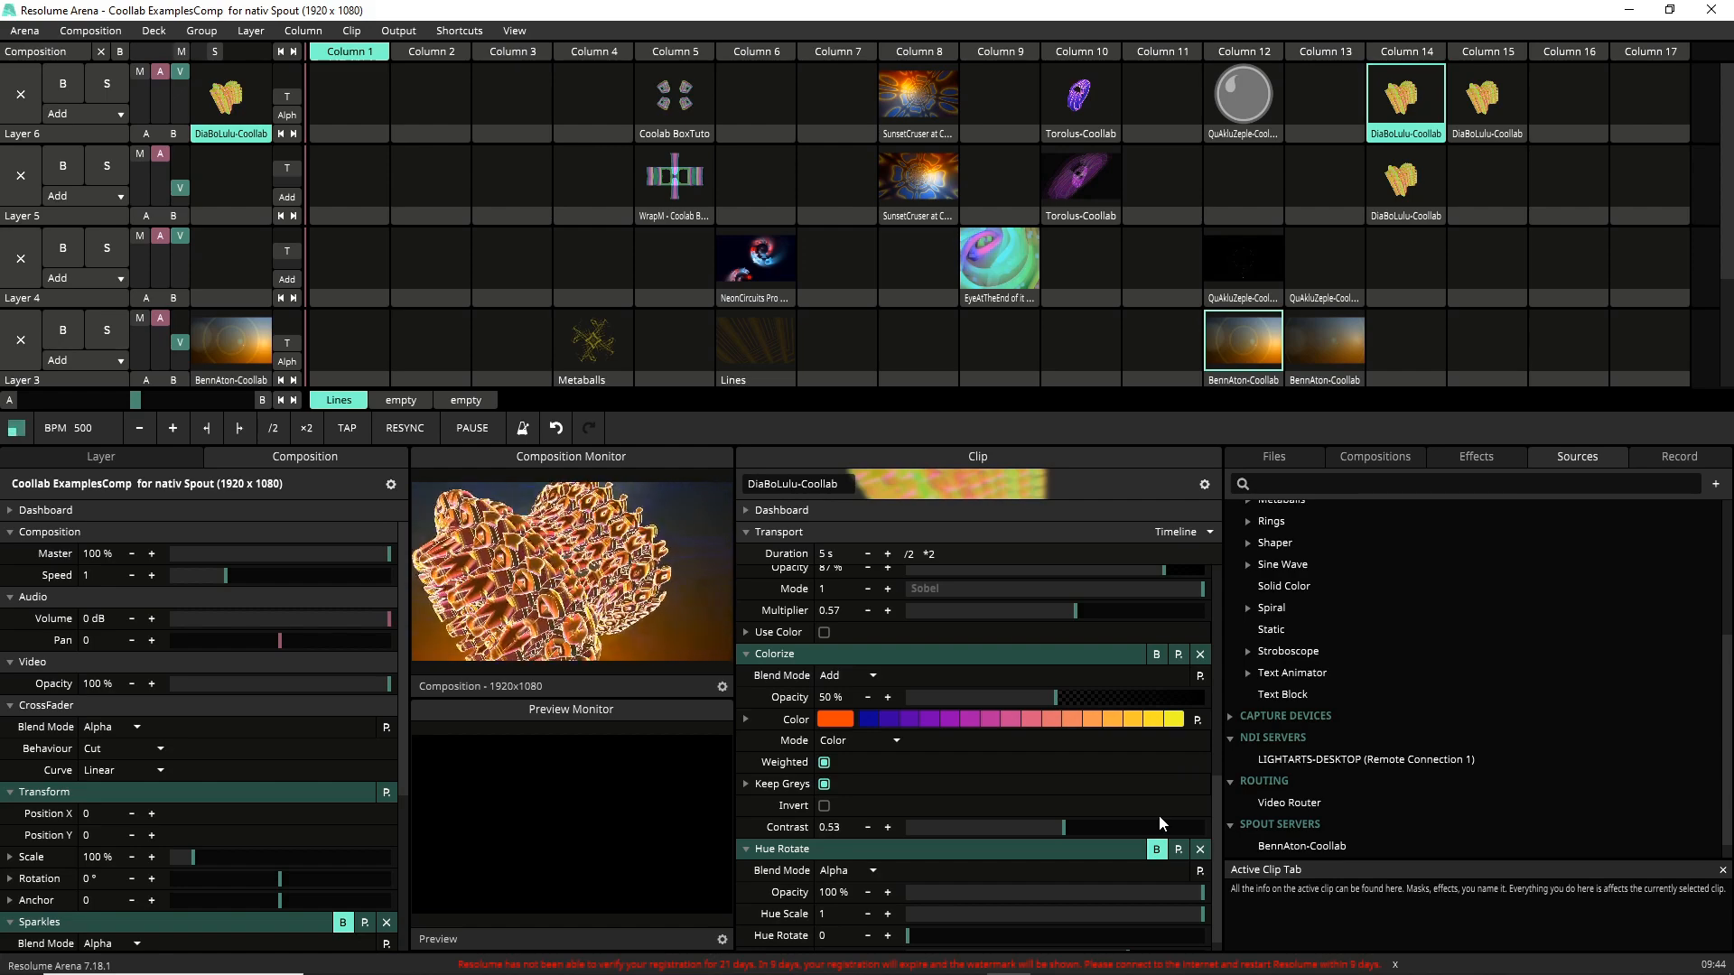
pyautogui.scroll(-1, 1152, 816)
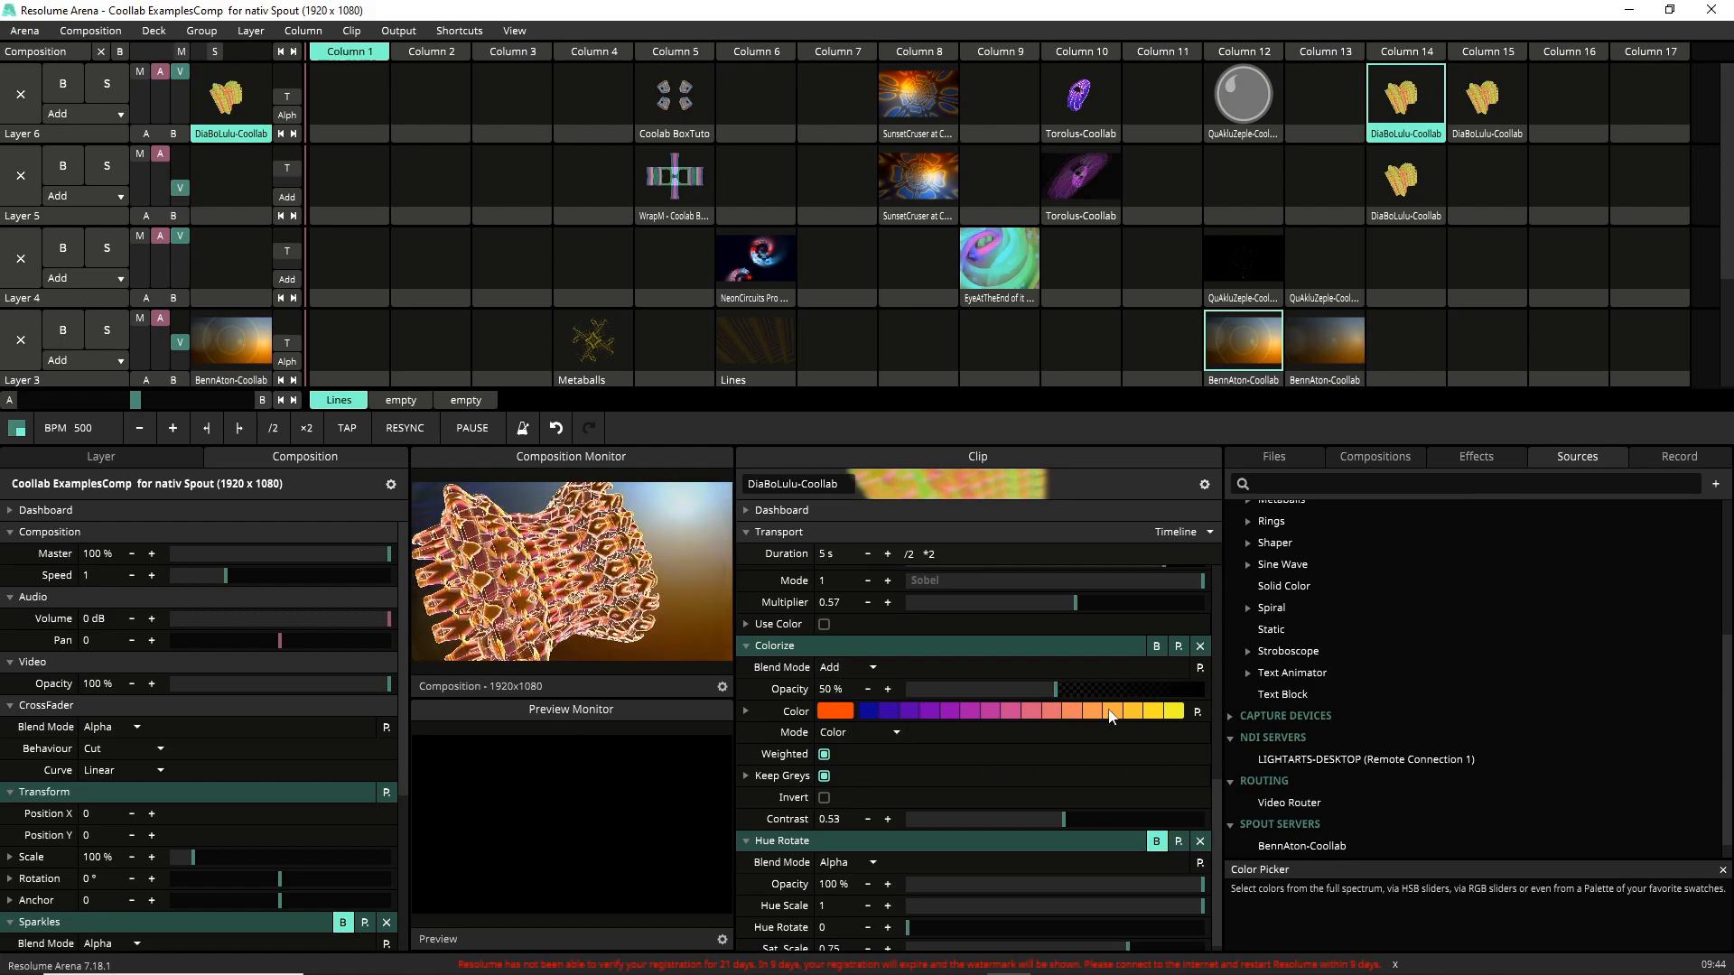
# Try the Colorize effect's Palette mode and switch it back to Color.
pyautogui.click(847, 735)
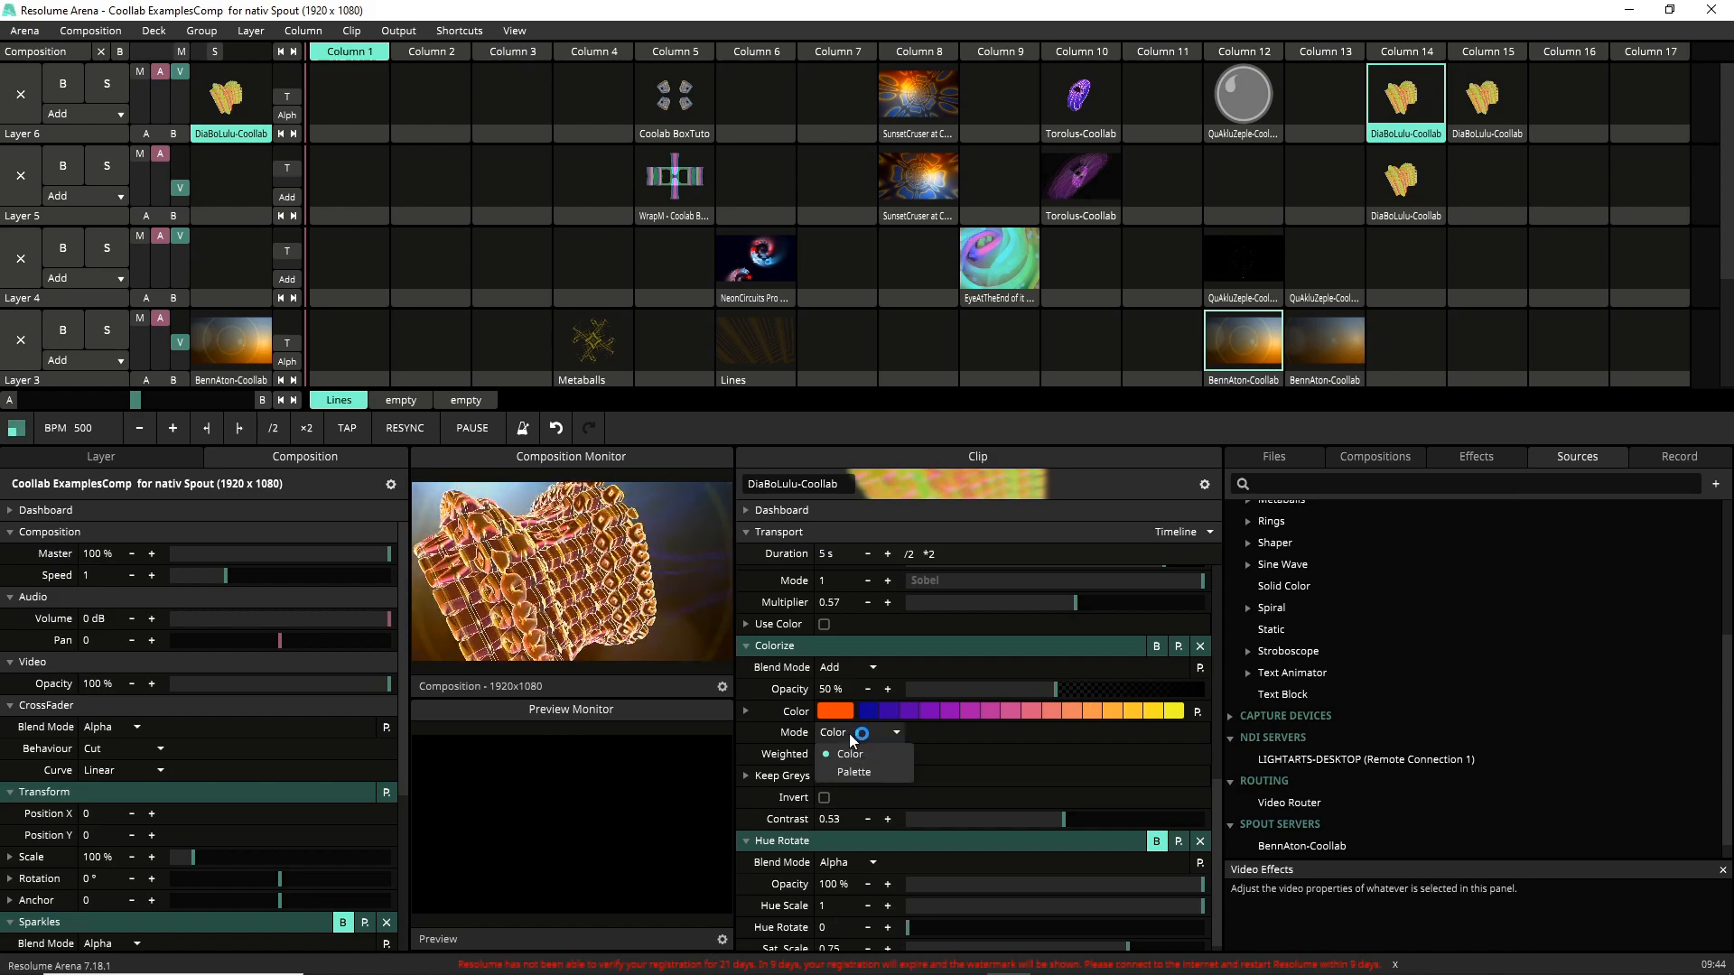
pyautogui.click(880, 773)
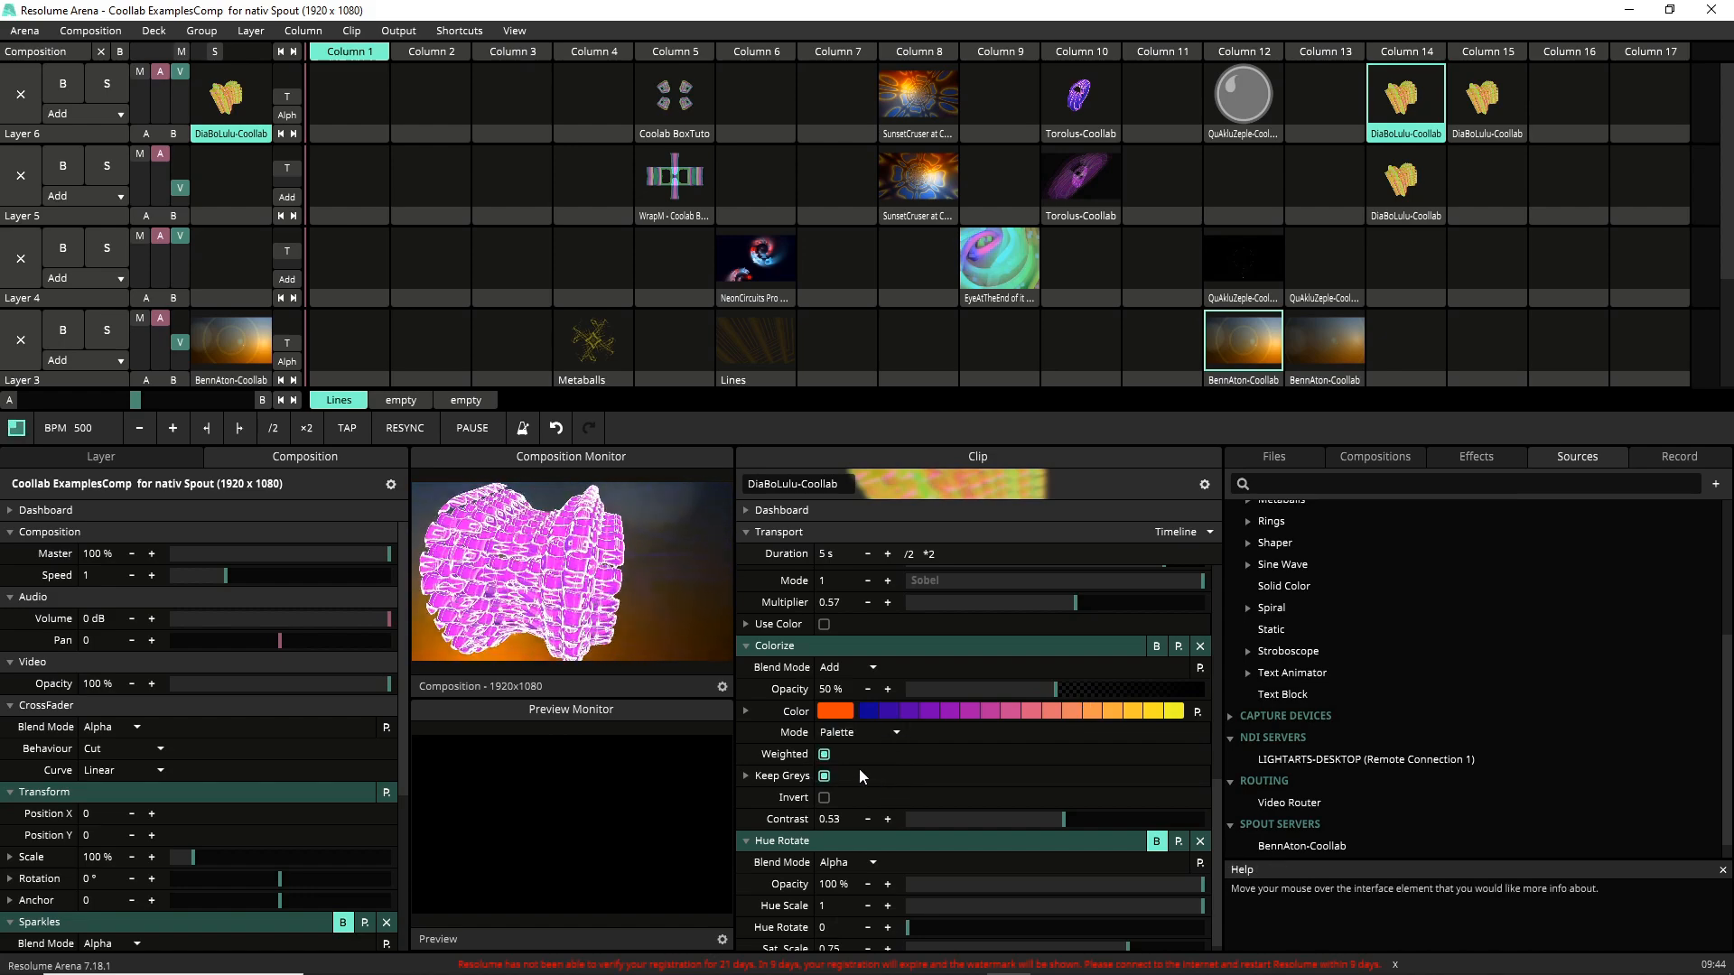
pyautogui.click(850, 753)
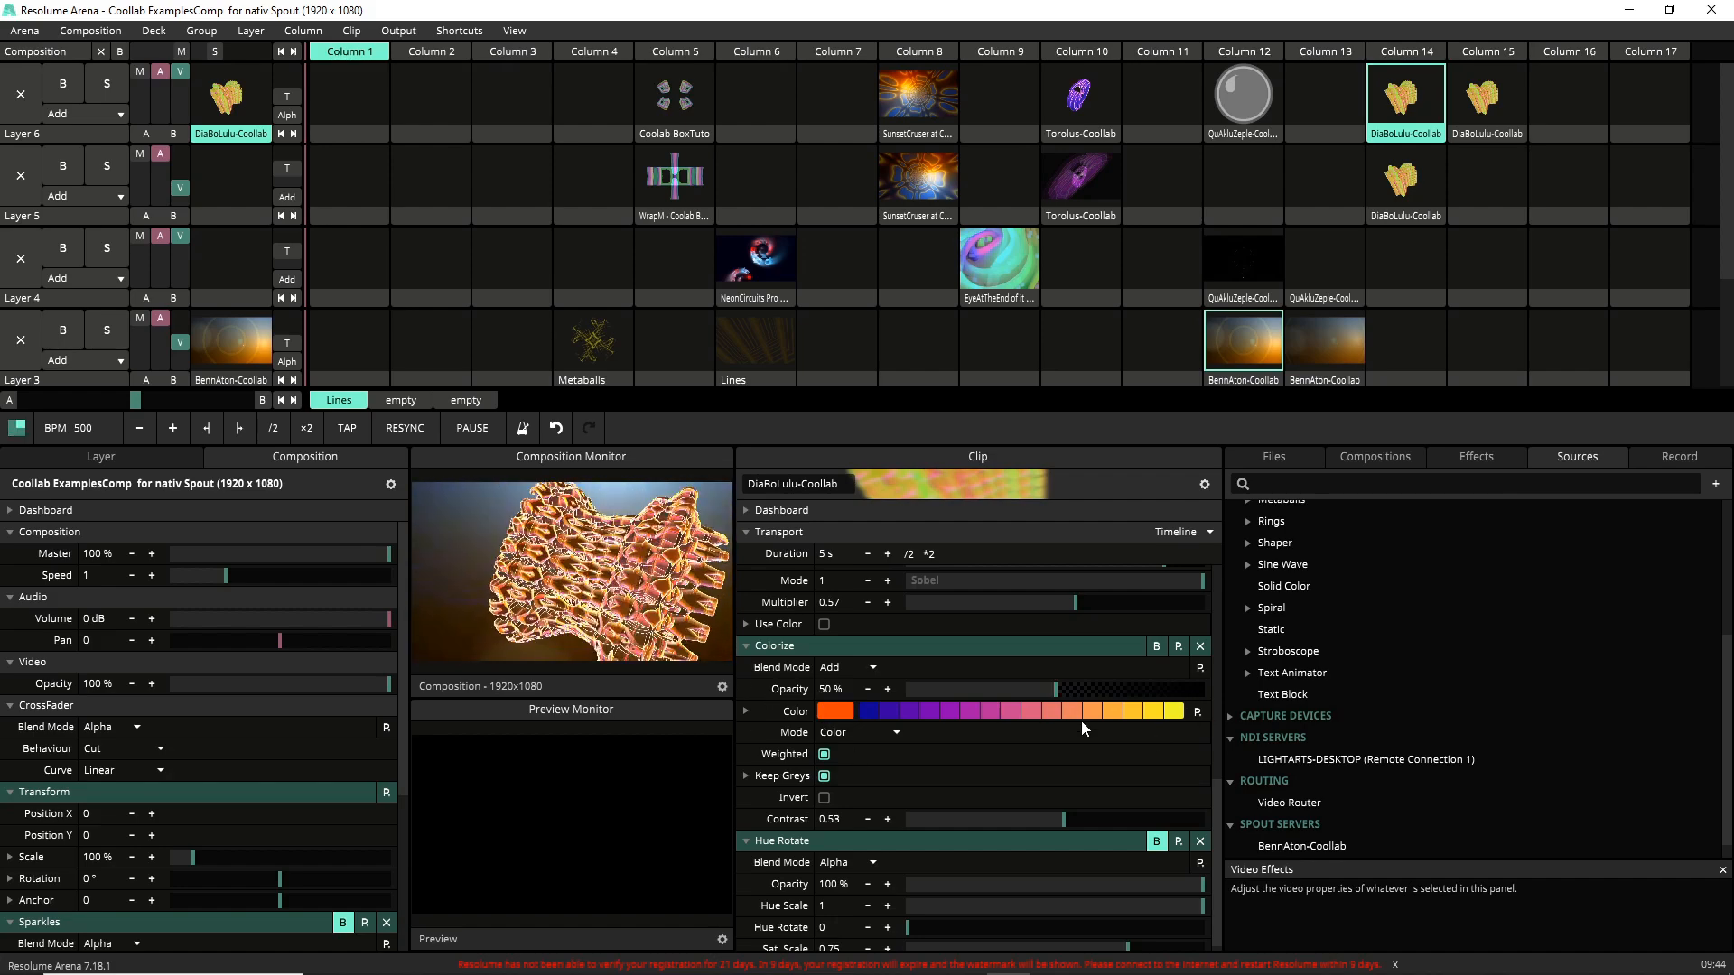
# Enable the Hue Rotate effect and adjust its Hue Scale slider.
pyautogui.scroll(-1, 1219, 818)
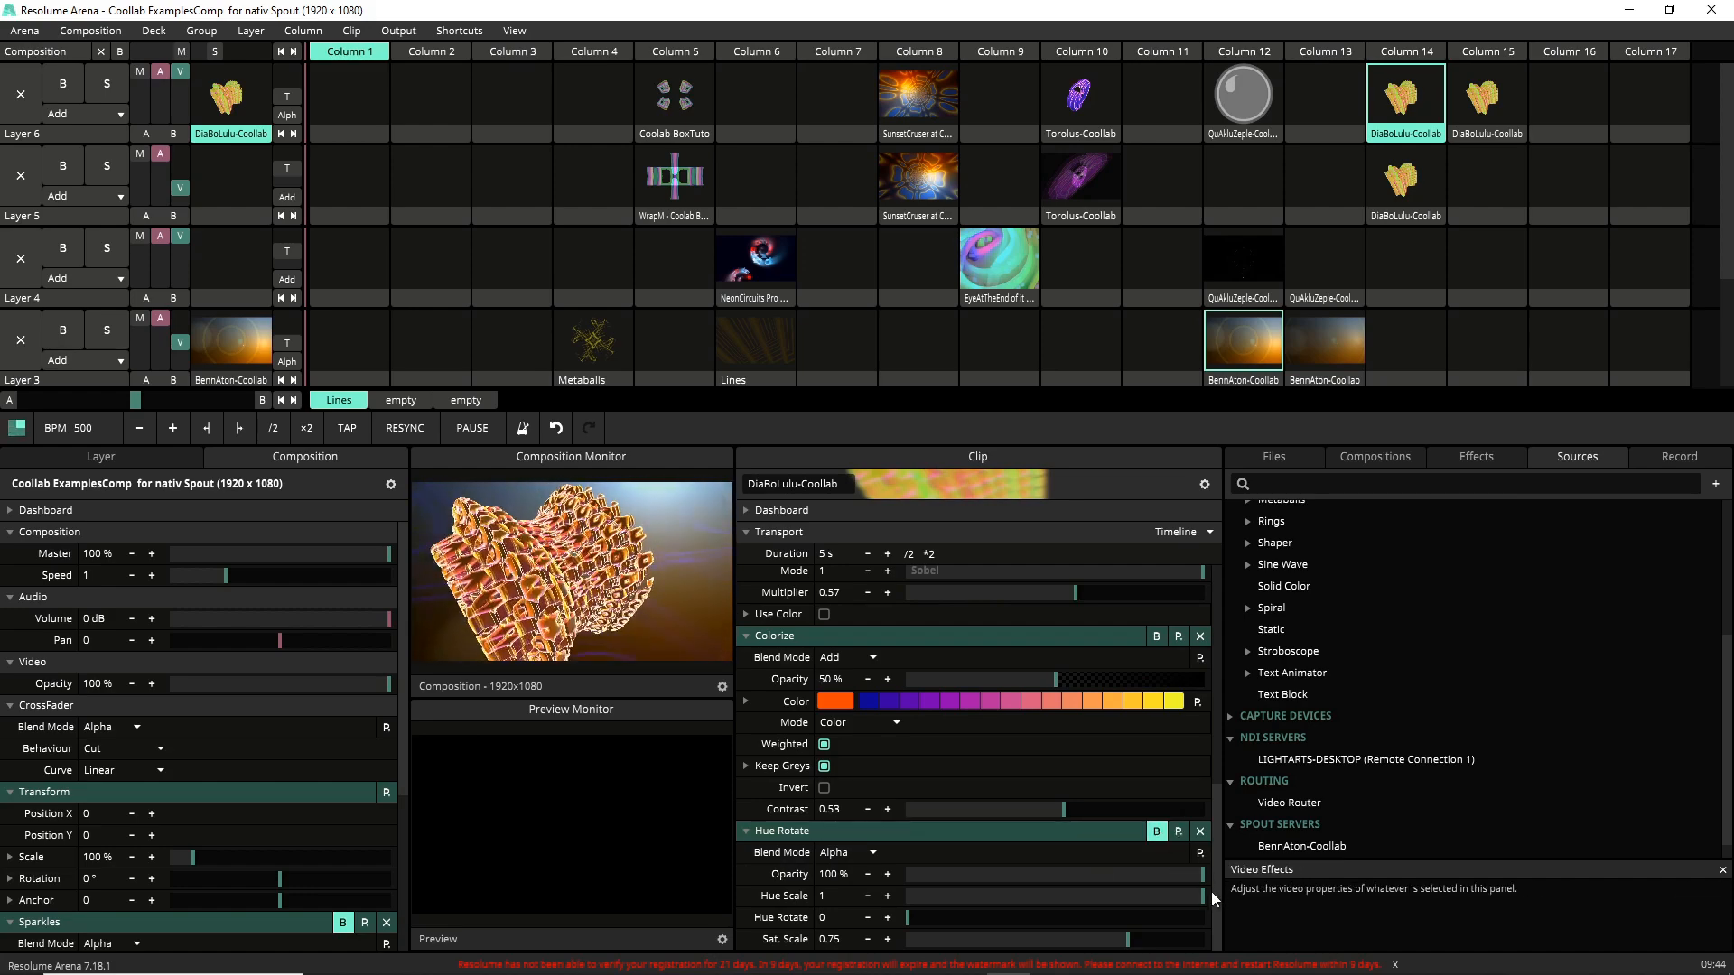
pyautogui.moveTo(1207, 900)
pyautogui.mouseDown()
pyautogui.moveTo(1169, 908)
pyautogui.moveTo(1238, 899)
pyautogui.mouseUp()
pyautogui.click(1156, 835)
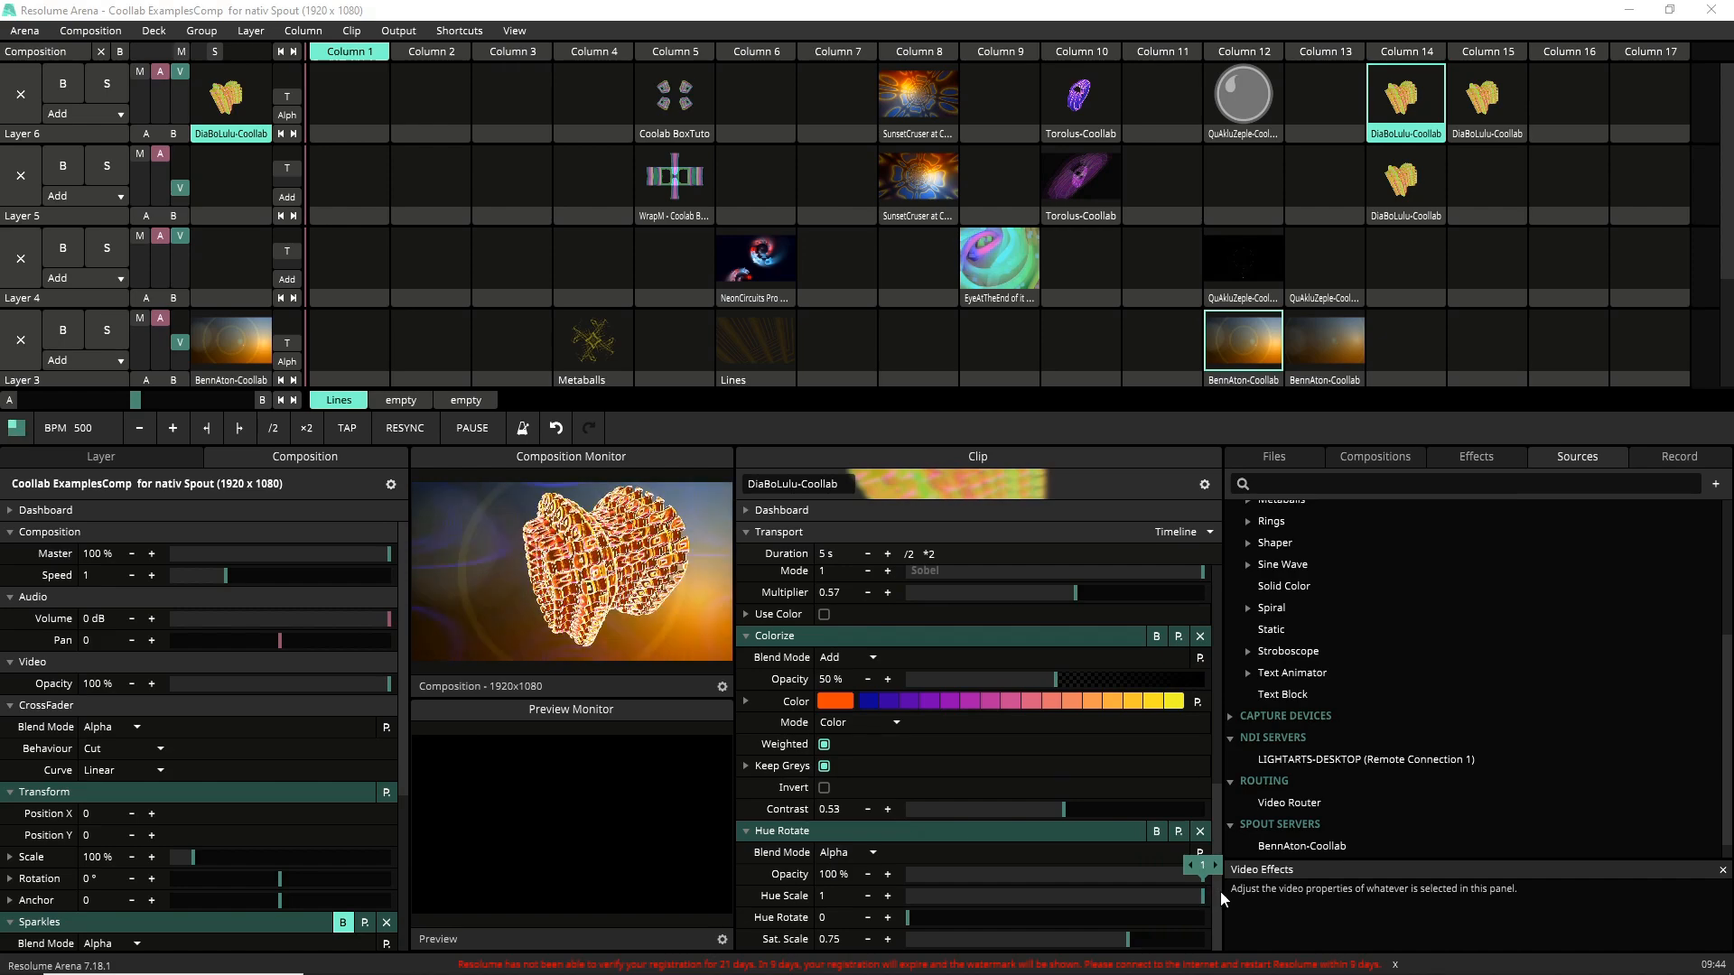
pyautogui.moveTo(1197, 901); pyautogui.dragTo(1221, 898)
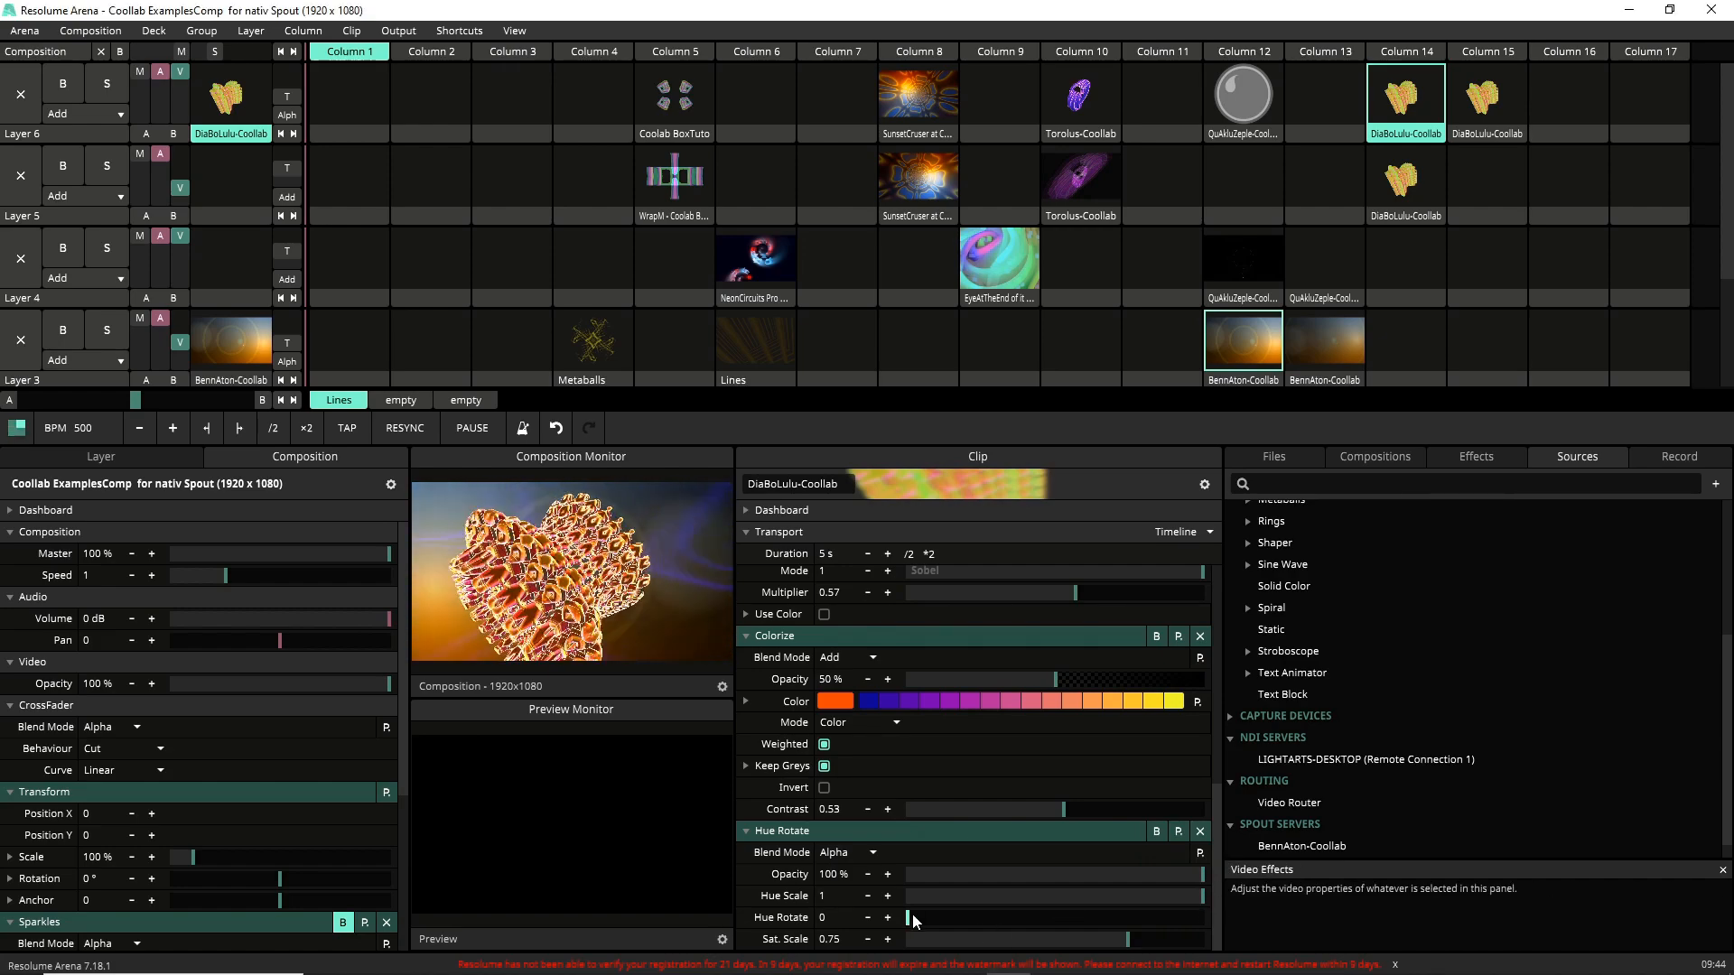
pyautogui.click(1156, 831)
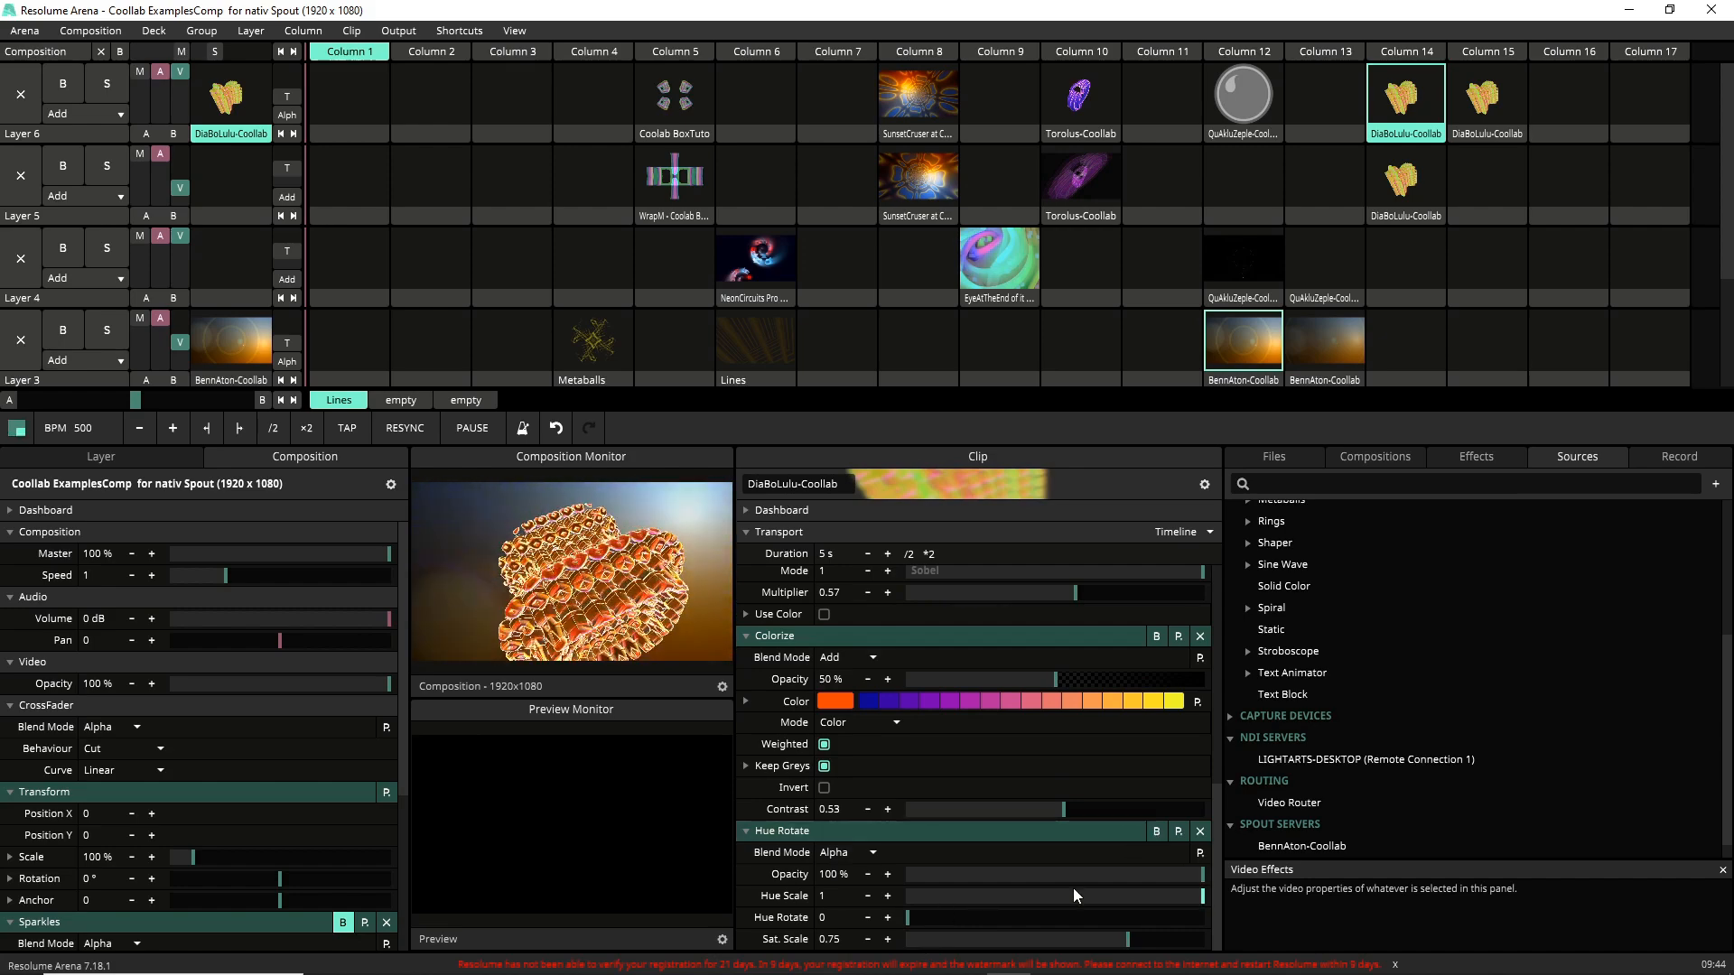
# Stop and restart the BennAton-Coollab clip on Layer 3, ending with the layer cleared.
pyautogui.moveTo(1077, 941)
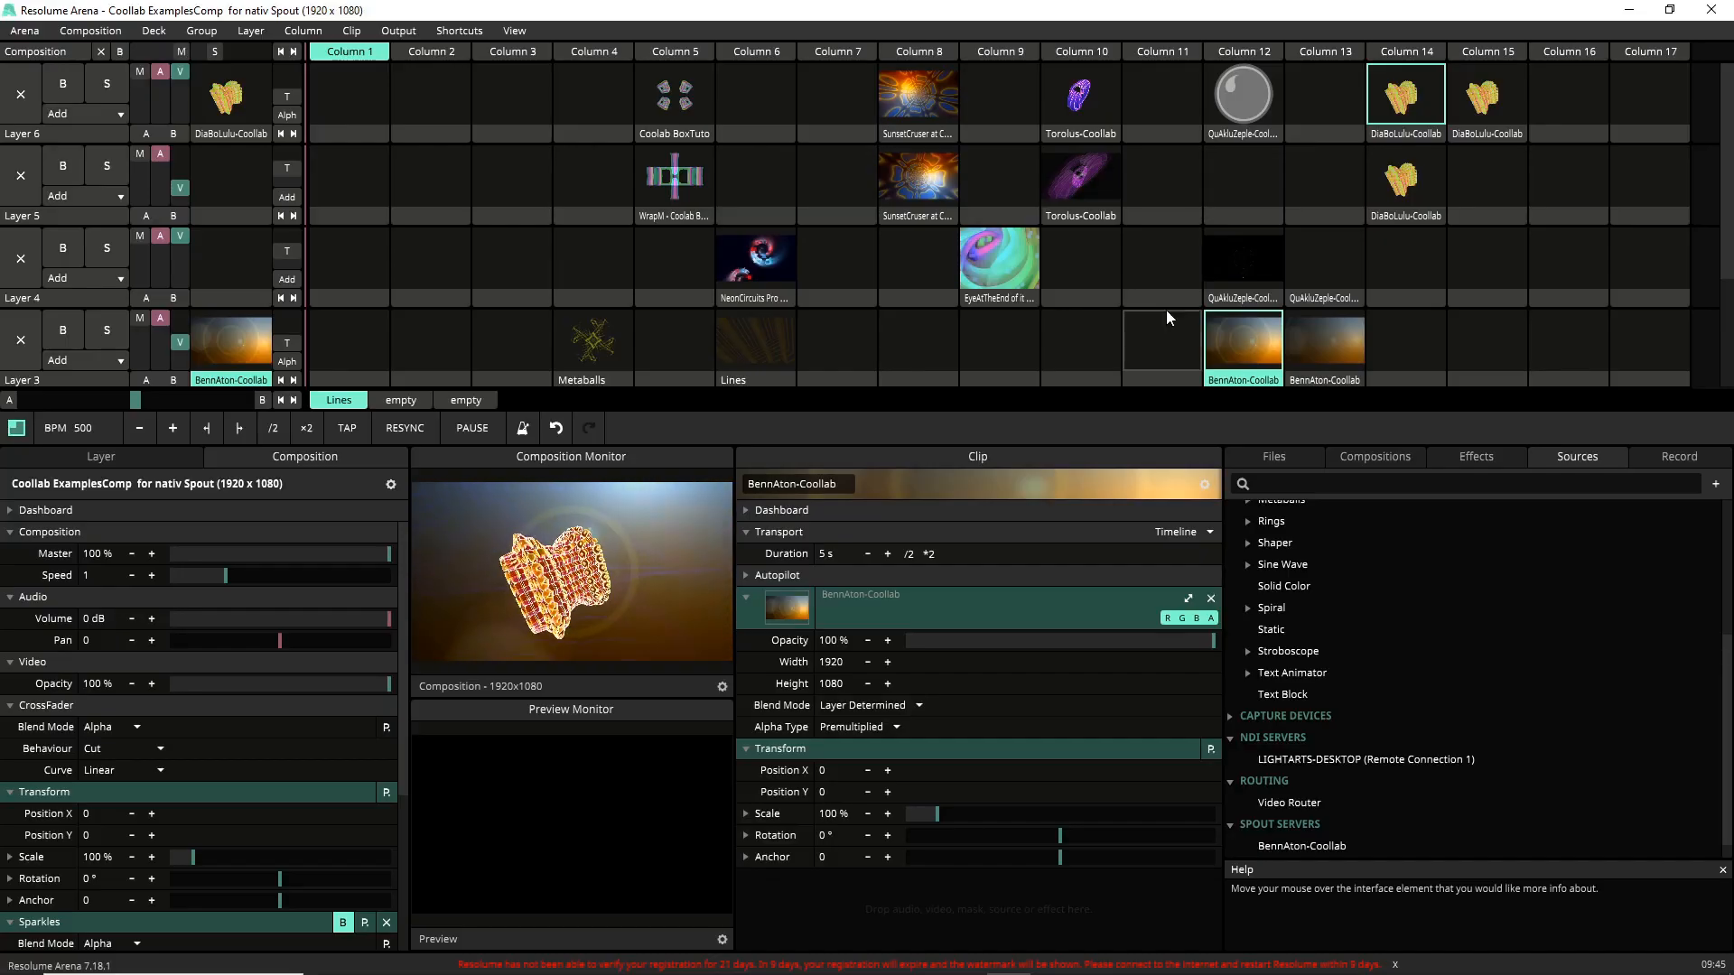
pyautogui.click(1192, 362)
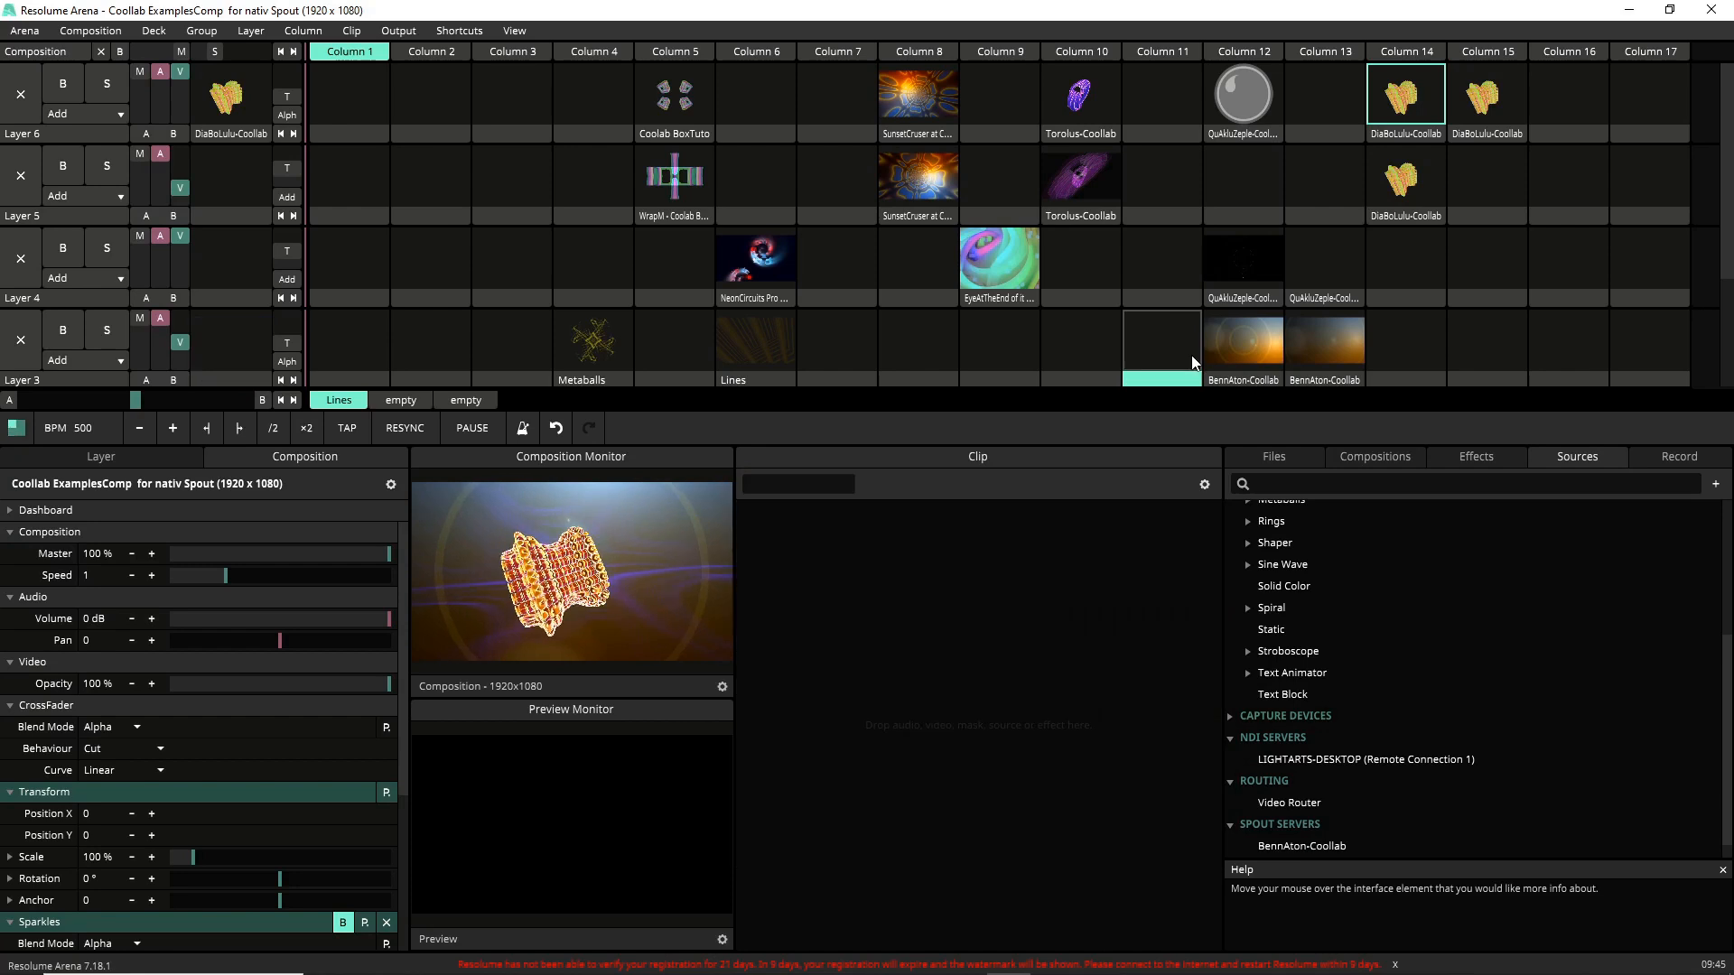
pyautogui.click(1255, 355)
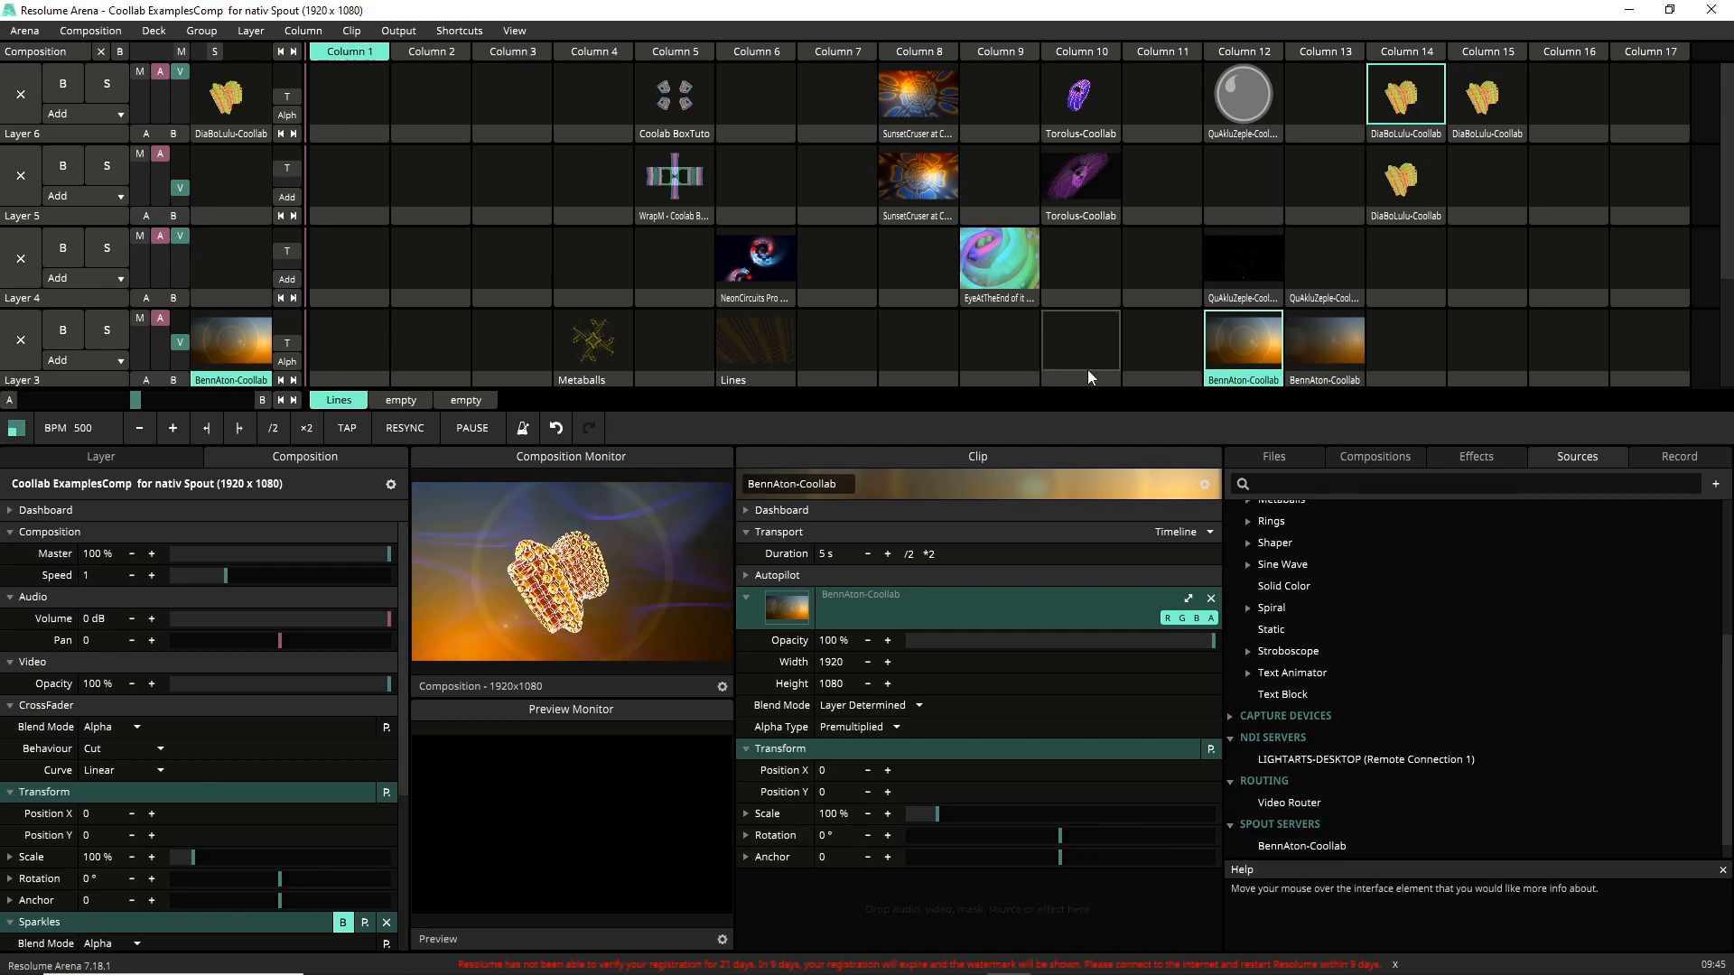
pyautogui.click(1173, 329)
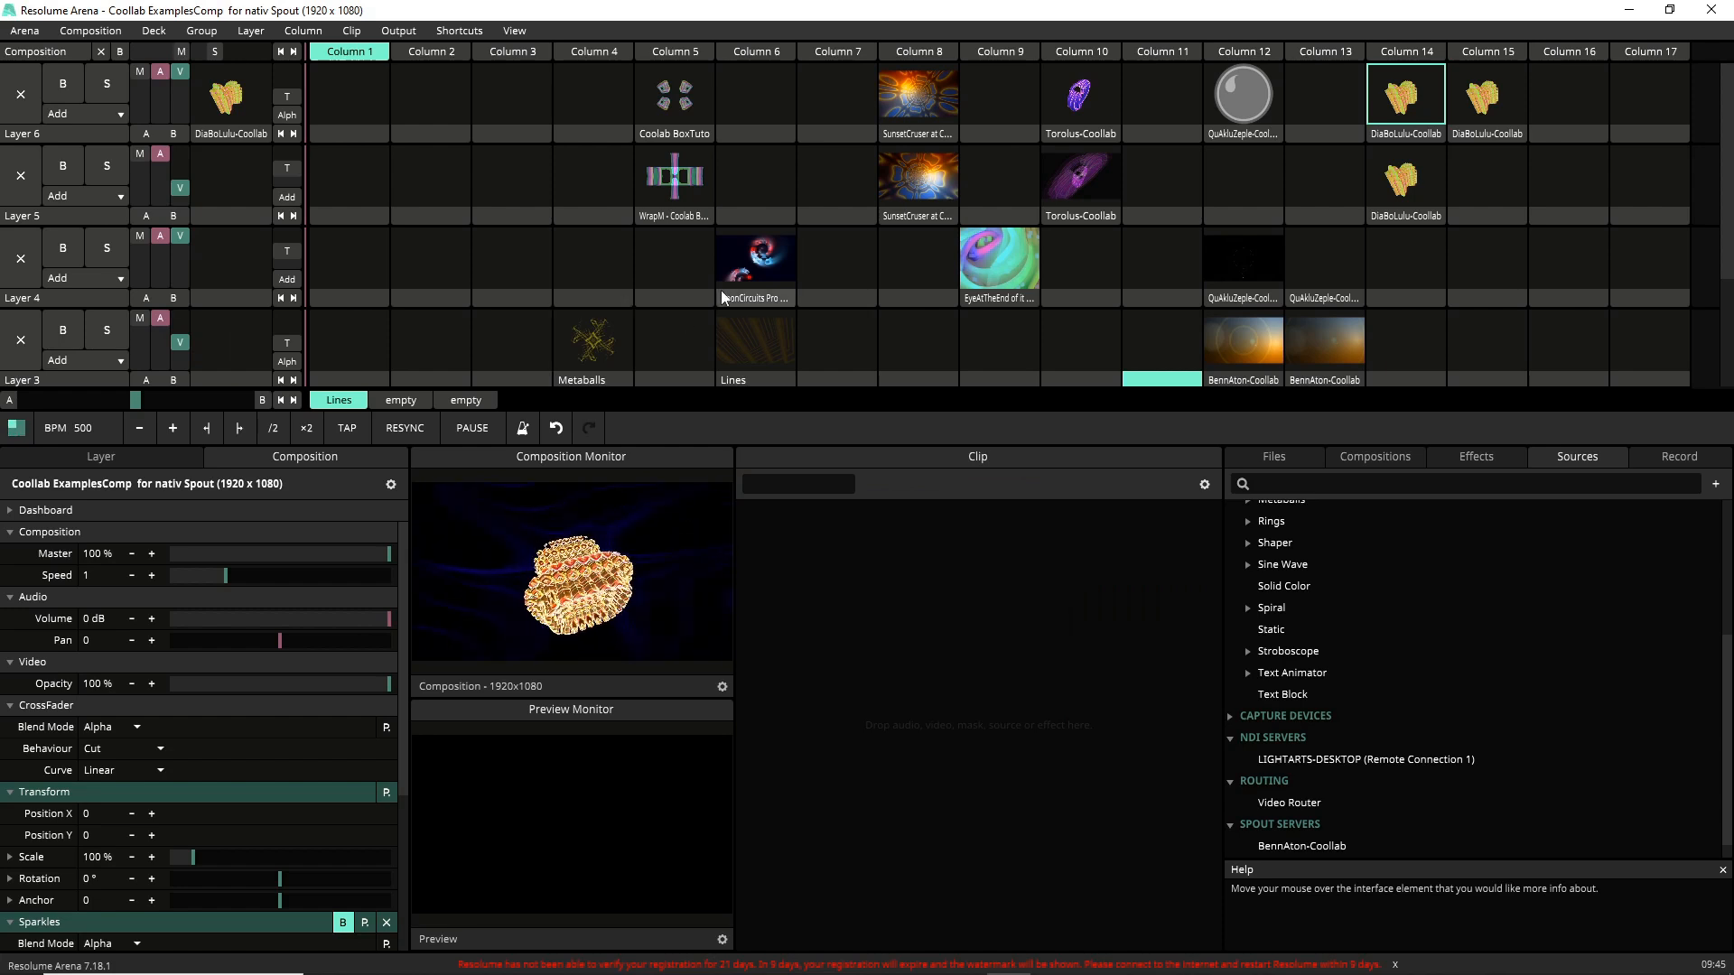
# Play the Line Scape clip on Layer 2 and trigger the BennAton-Coollab clip on Layer 3.
pyautogui.scroll(-1, 720, 290)
pyautogui.click(592, 338)
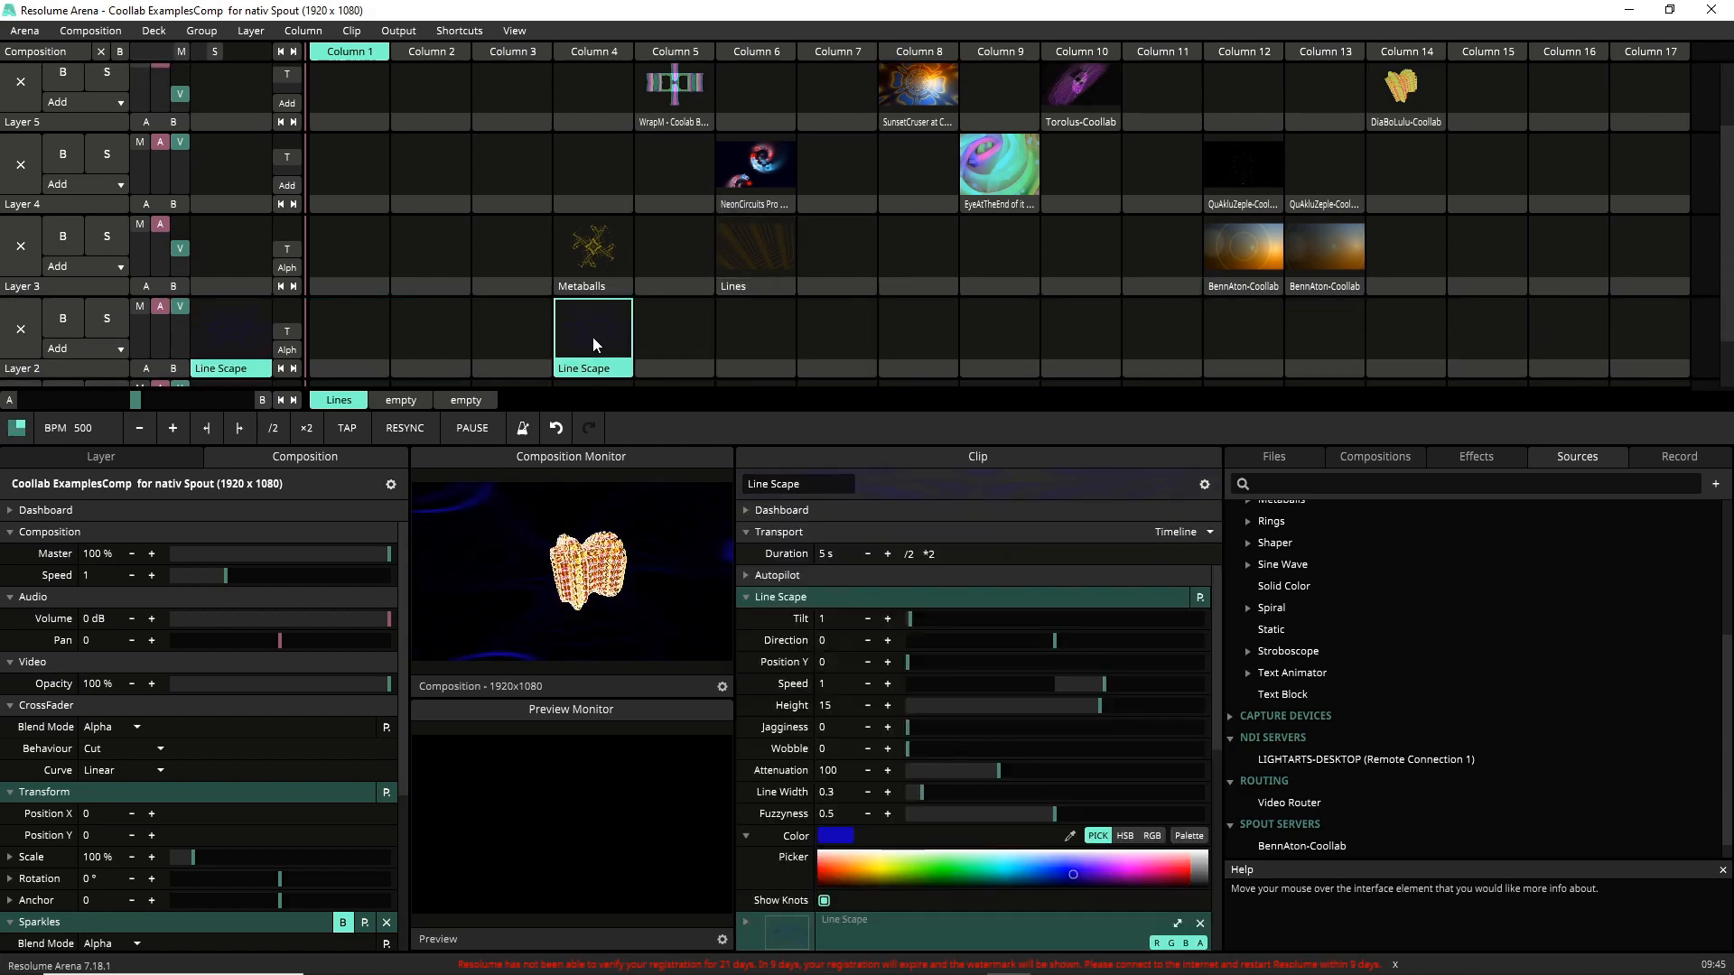
pyautogui.click(507, 341)
pyautogui.click(592, 360)
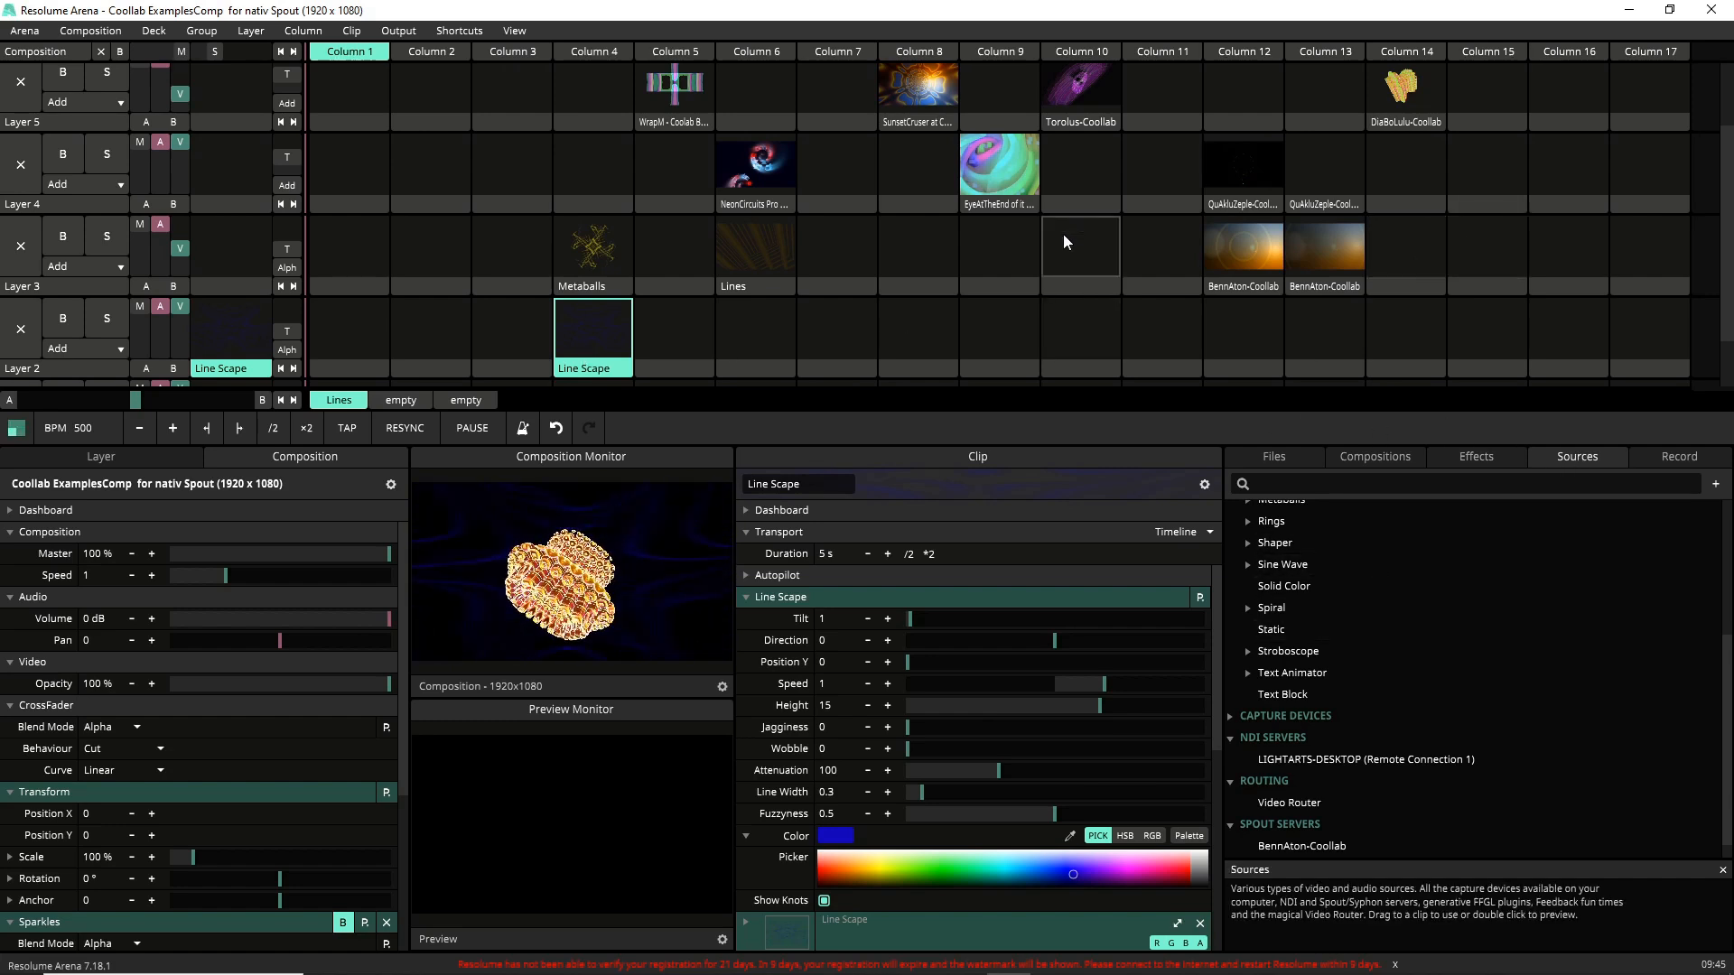
pyautogui.click(1230, 235)
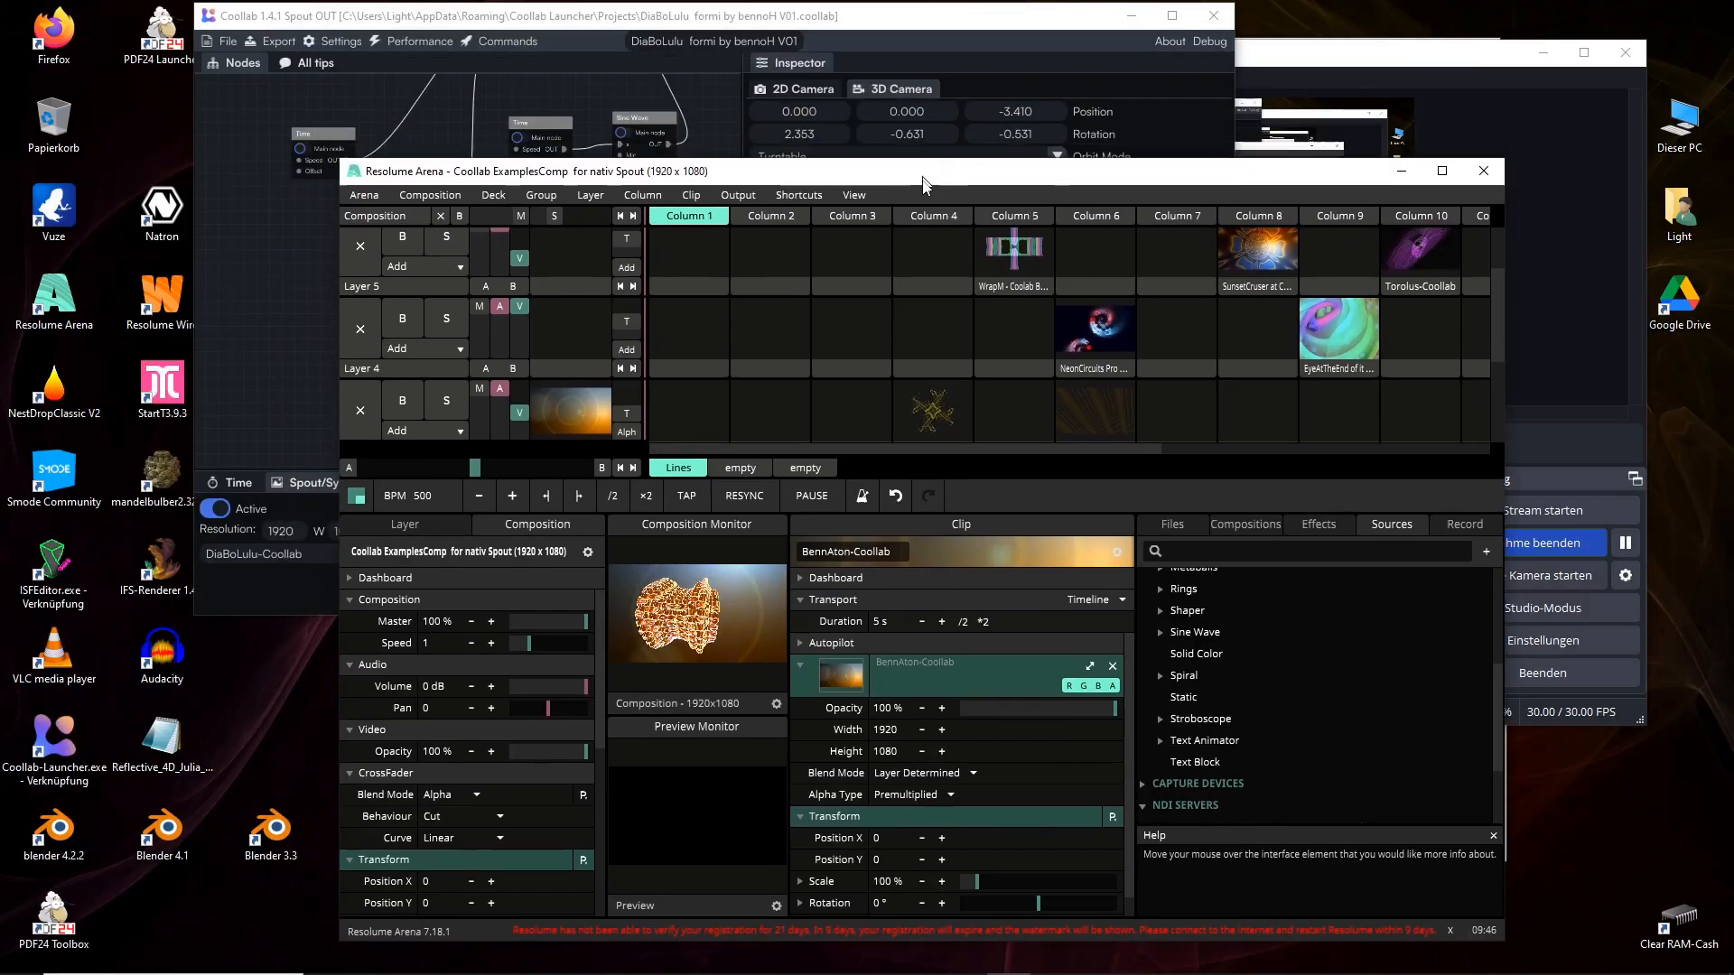
# Switch to the DiaBoLulu project window in Coollab and maximize it.
pyautogui.moveTo(923, 170); pyautogui.dragTo(867, 390)
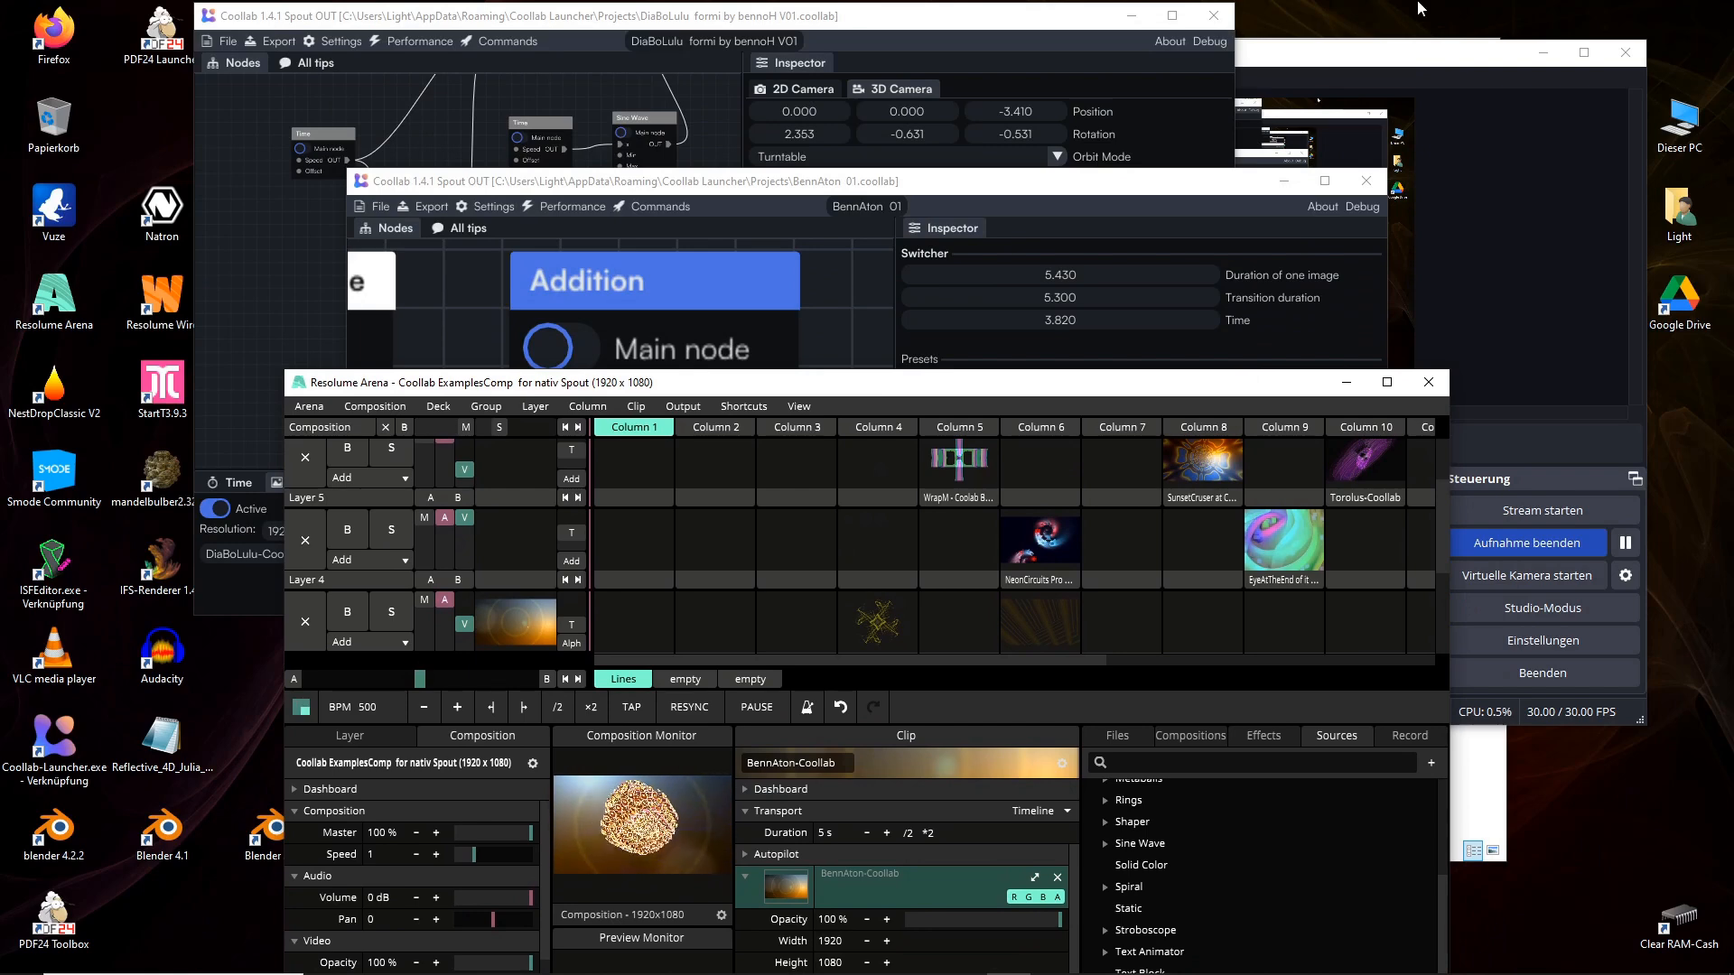
pyautogui.click(1392, 63)
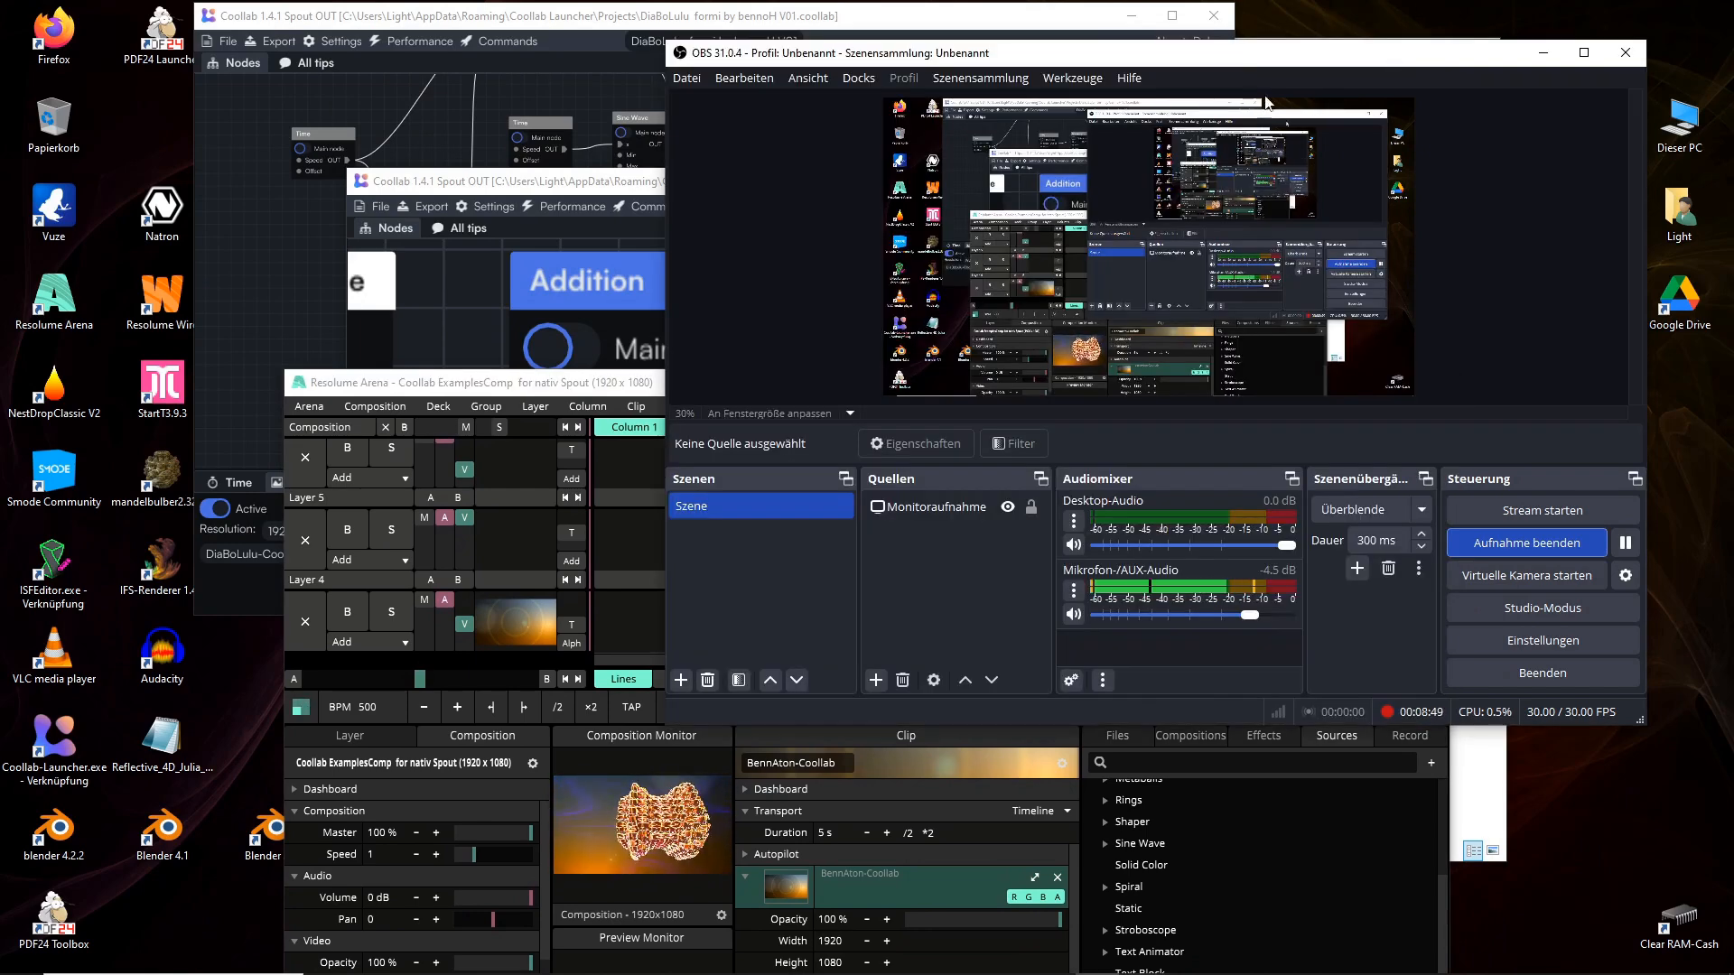
pyautogui.click(557, 185)
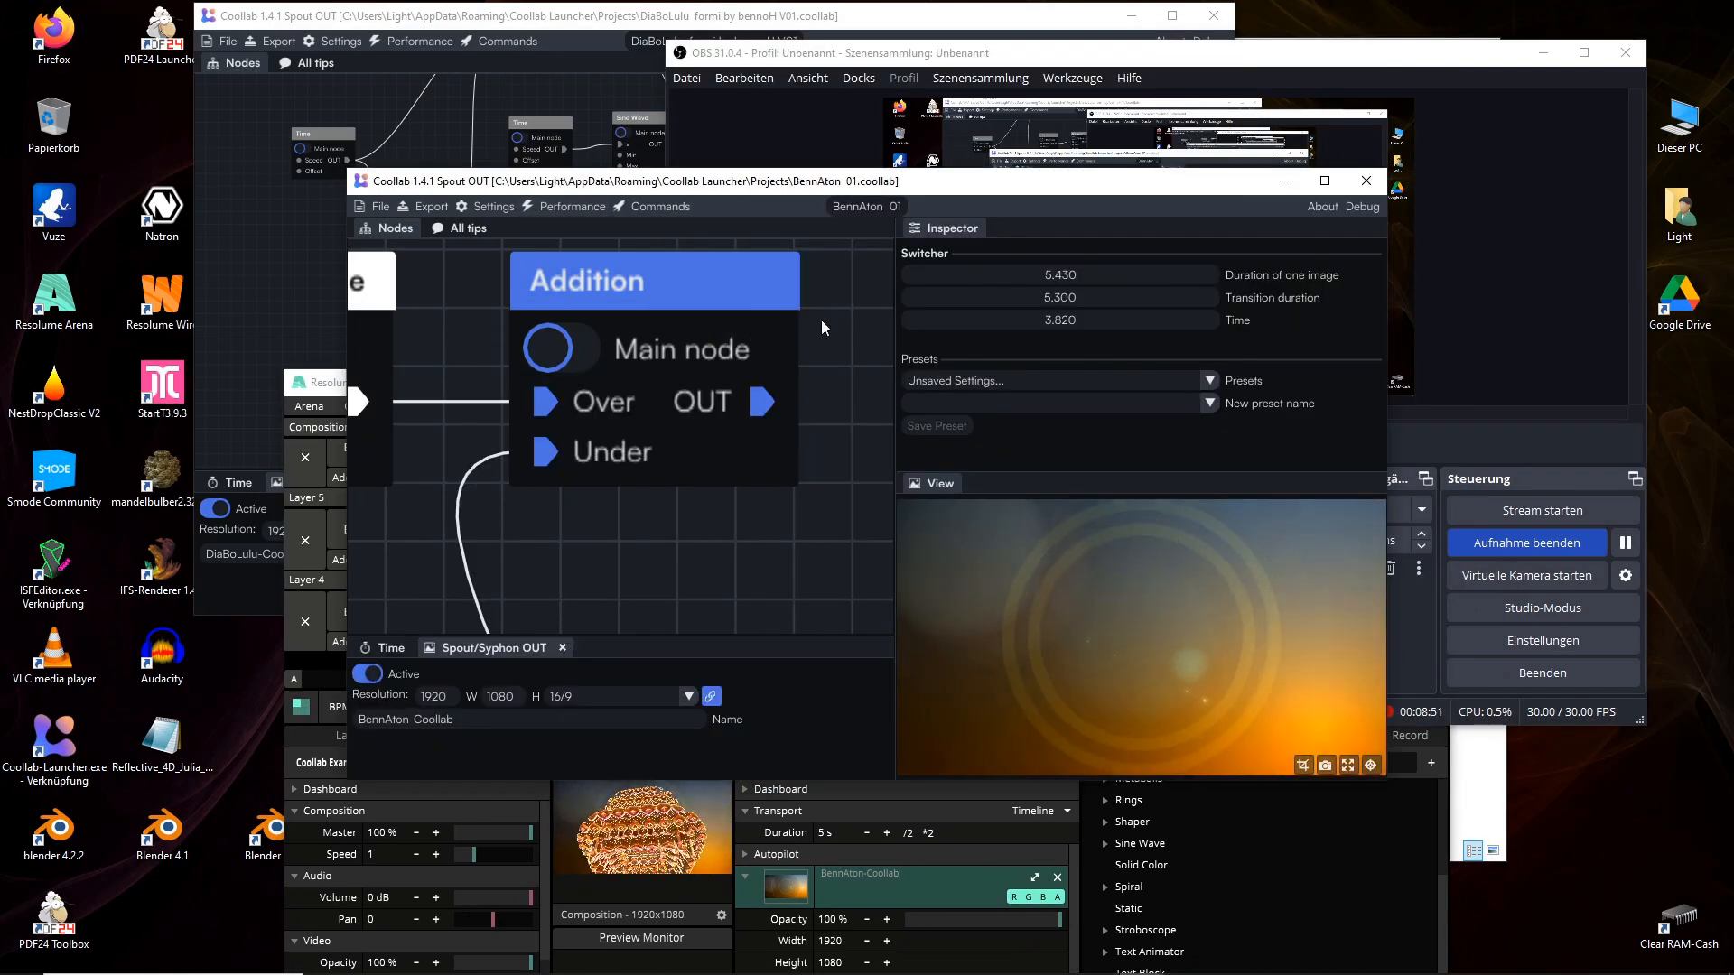
pyautogui.click(783, 20)
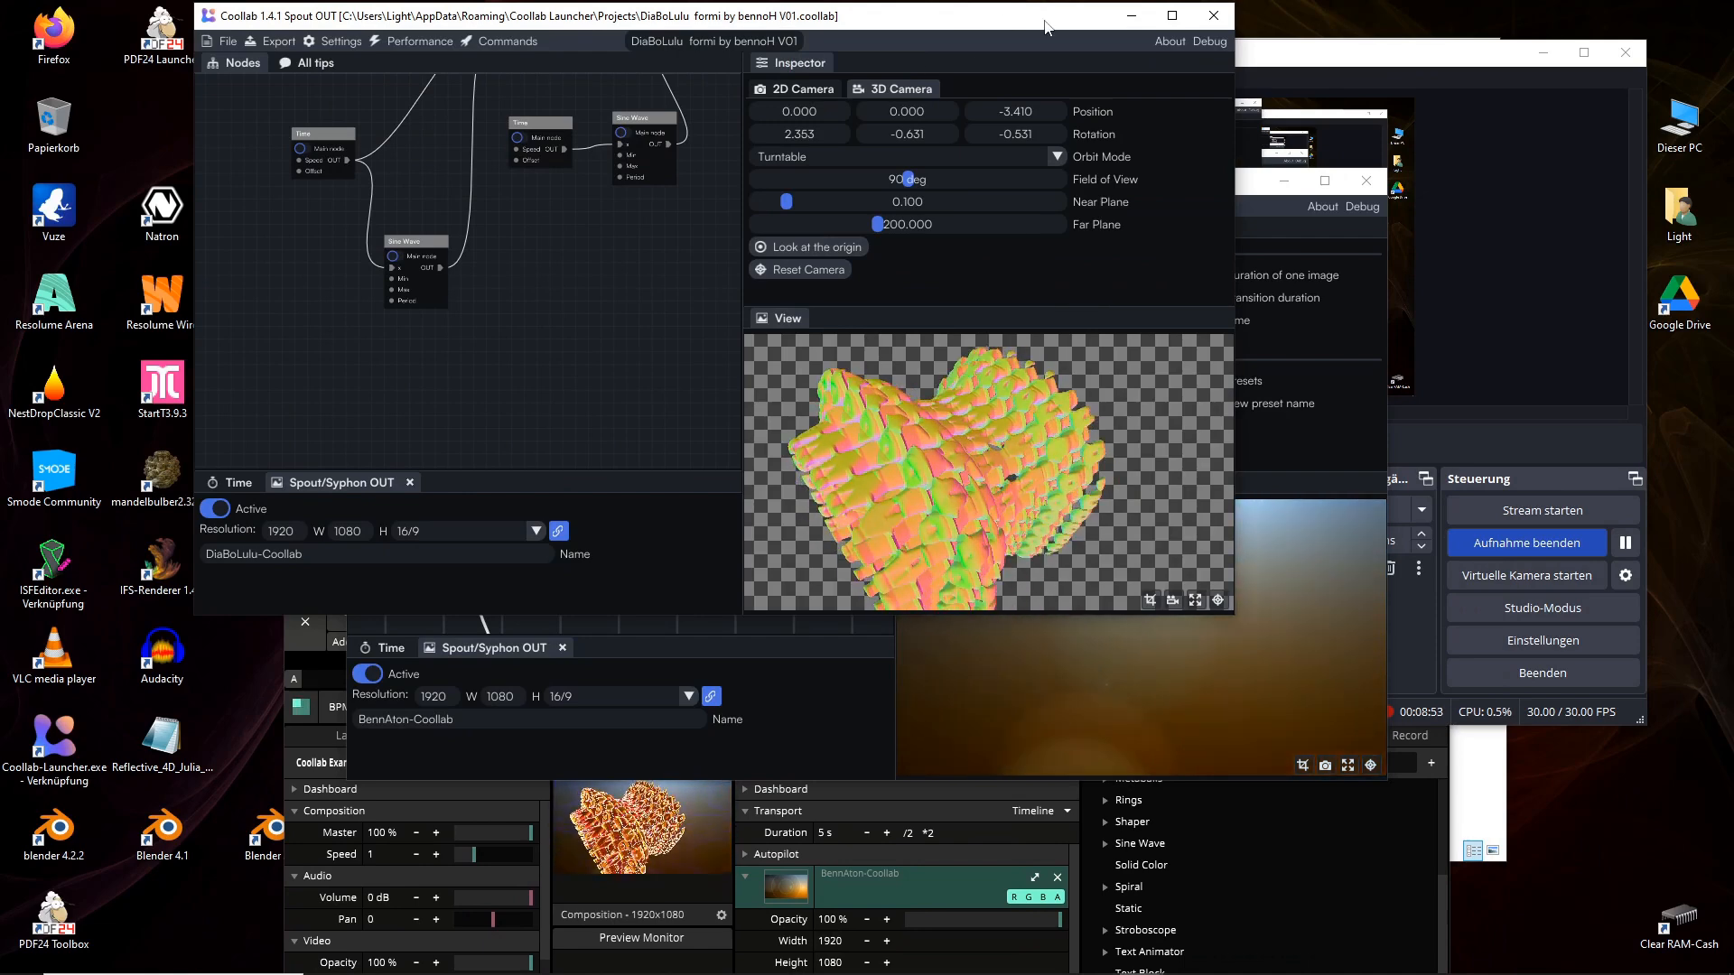
pyautogui.click(1170, 16)
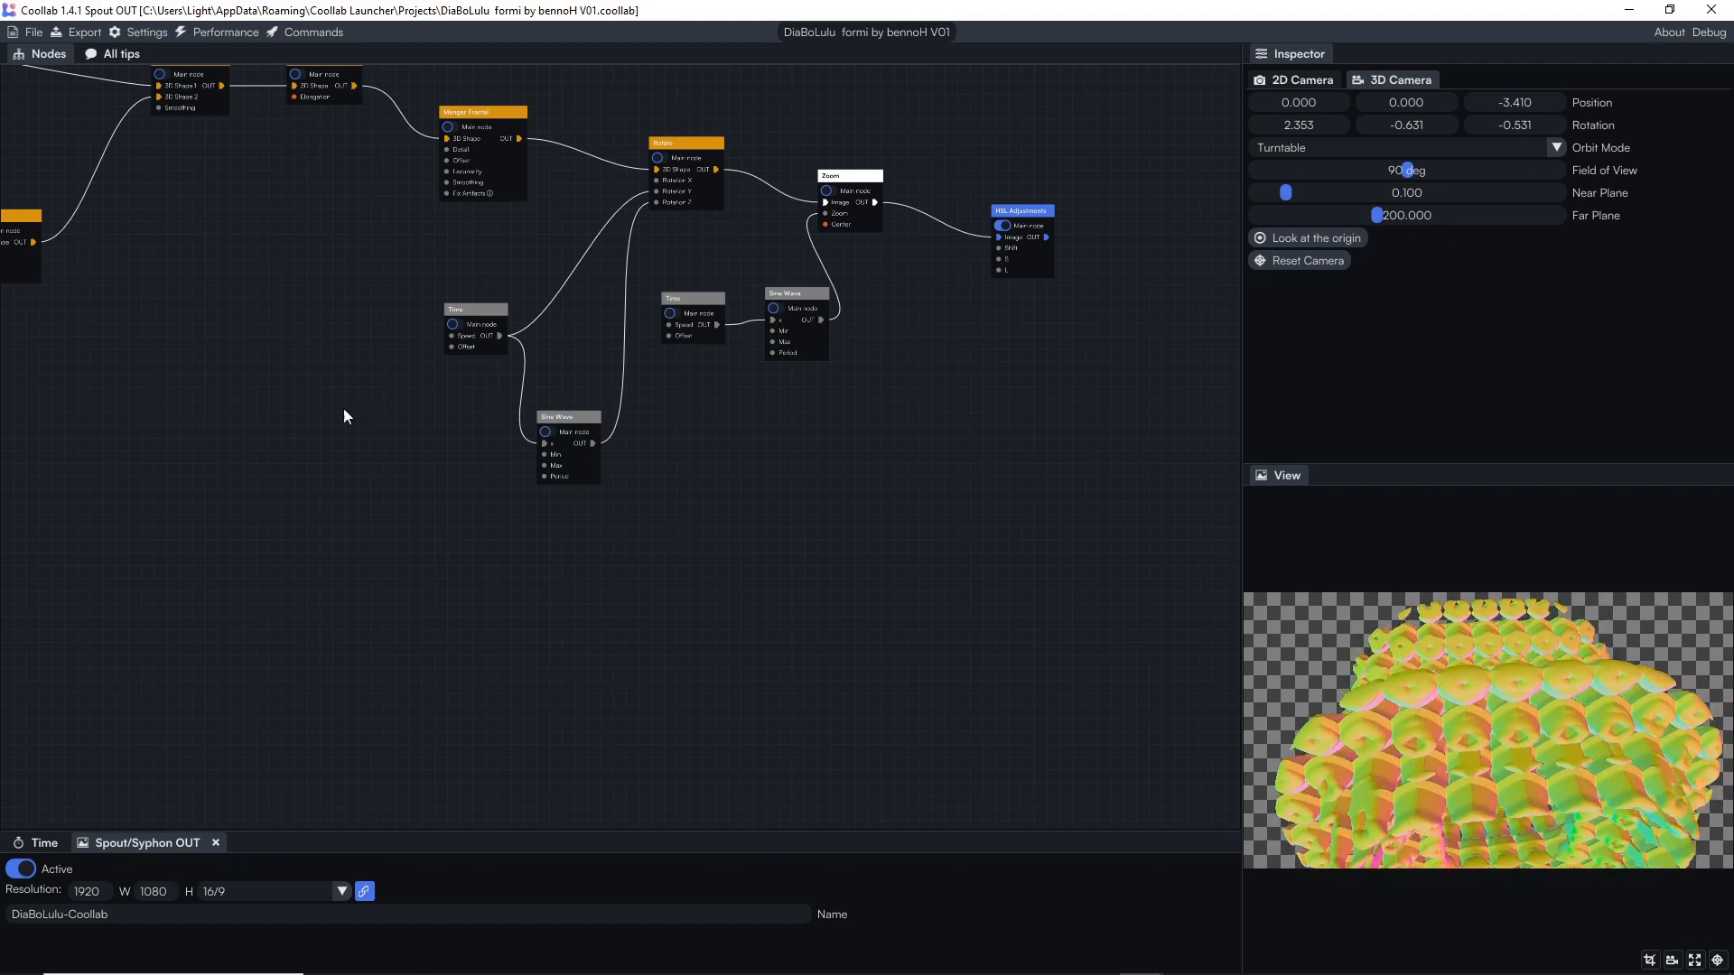
# Explore the DiaBoLulu node graph, browsing the add-node categories, and select the Star node to inspect its parameters.
pyautogui.moveTo(248, 287); pyautogui.dragTo(823, 489)
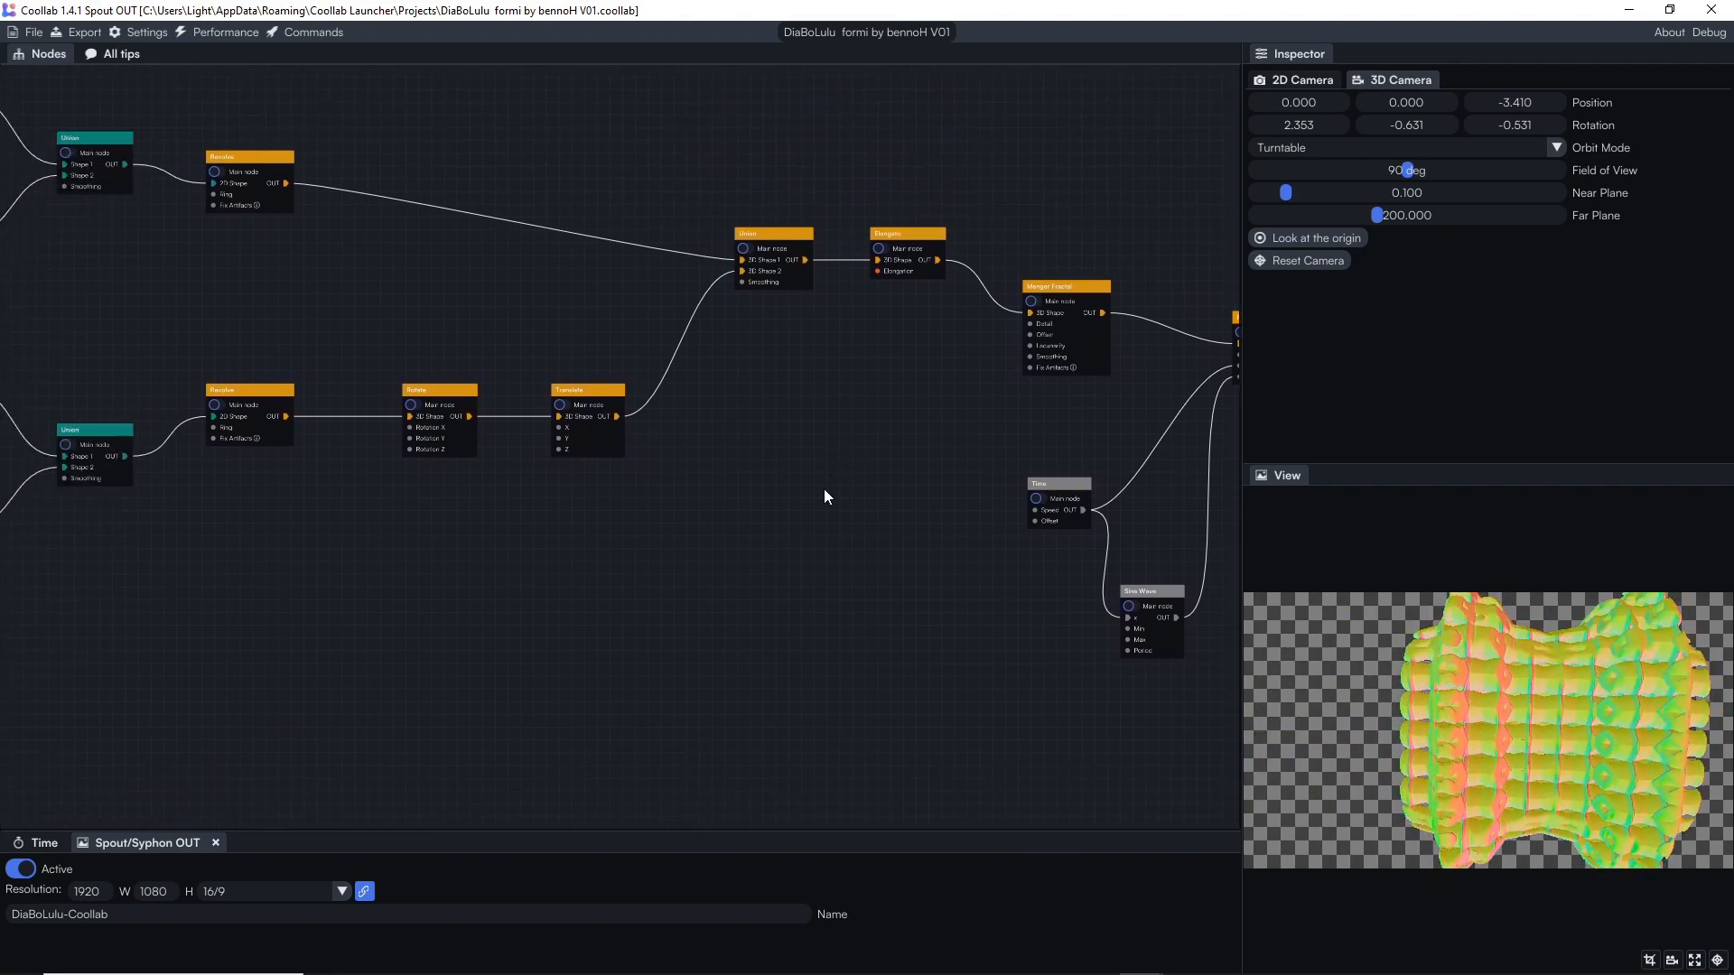
pyautogui.rightClick(652, 533)
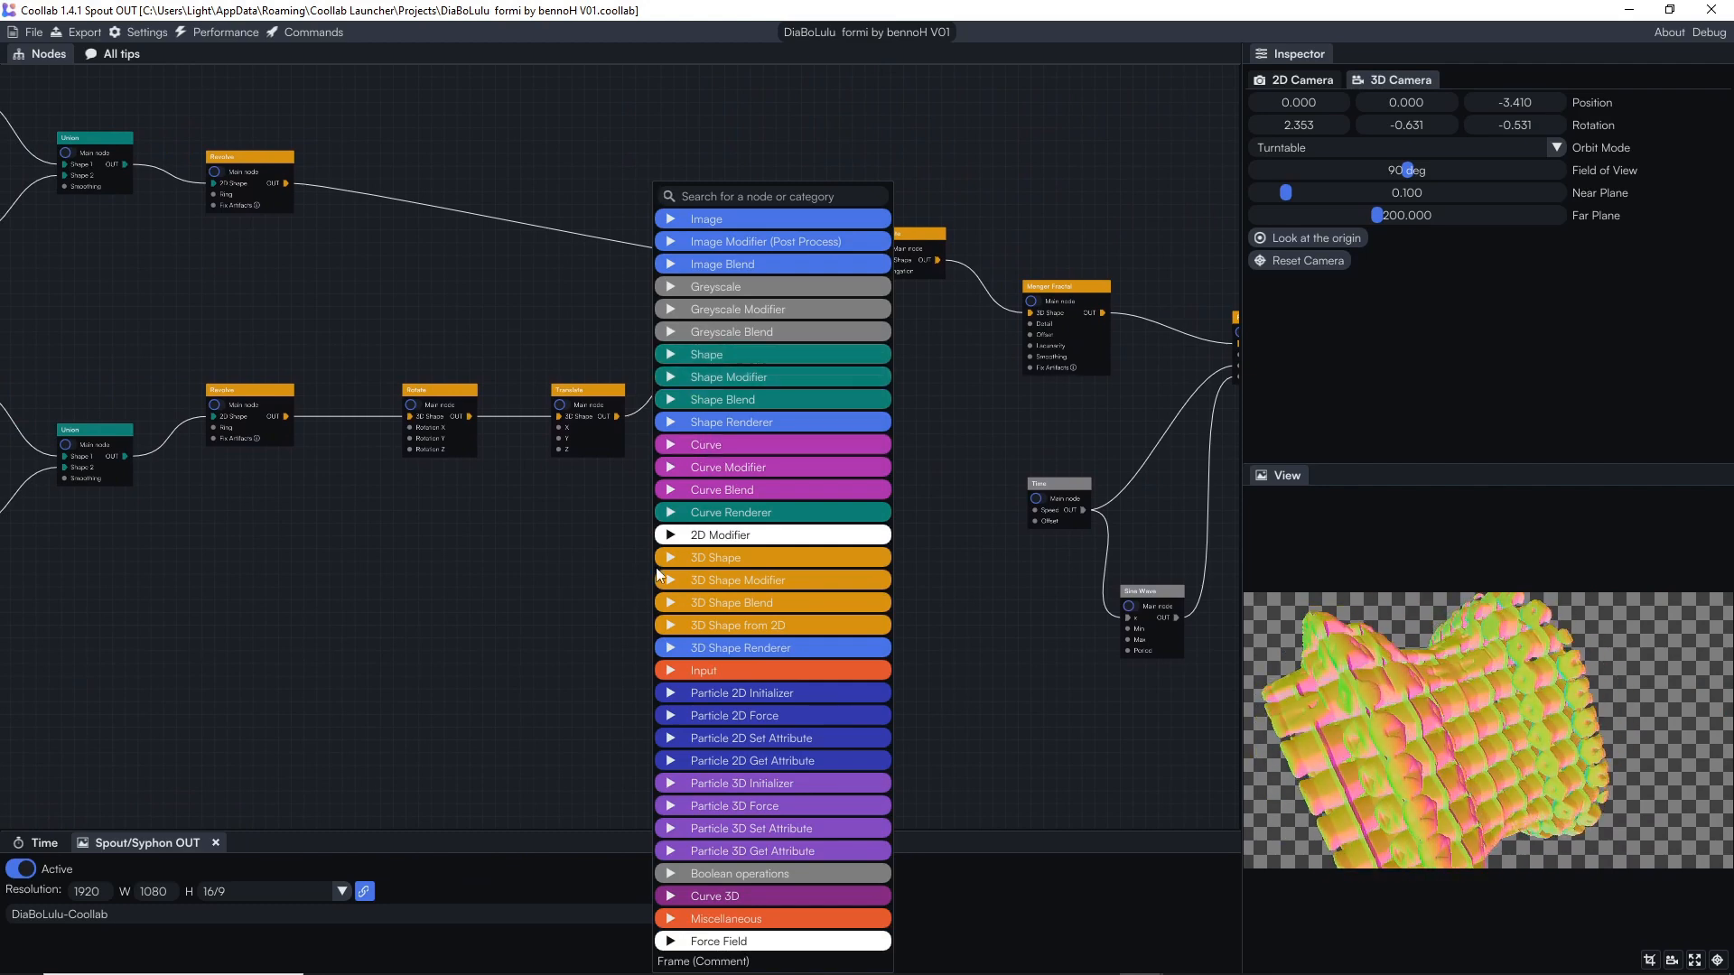
pyautogui.click(344, 604)
pyautogui.moveTo(202, 585); pyautogui.dragTo(951, 499)
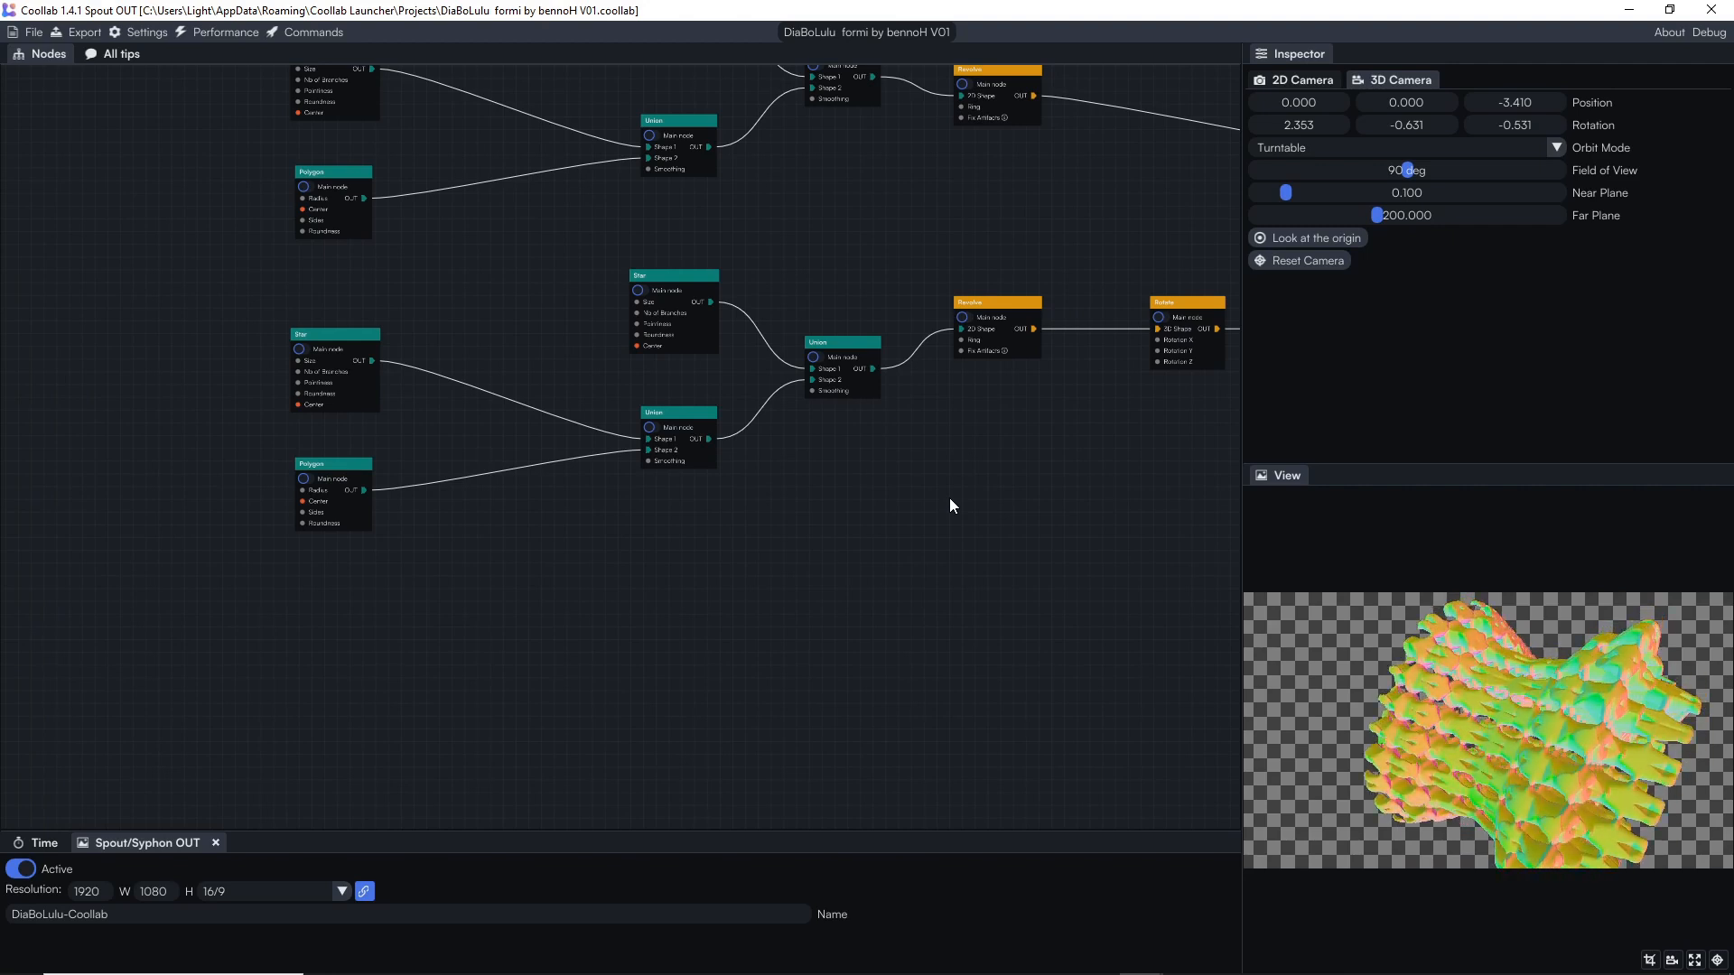
pyautogui.click(664, 276)
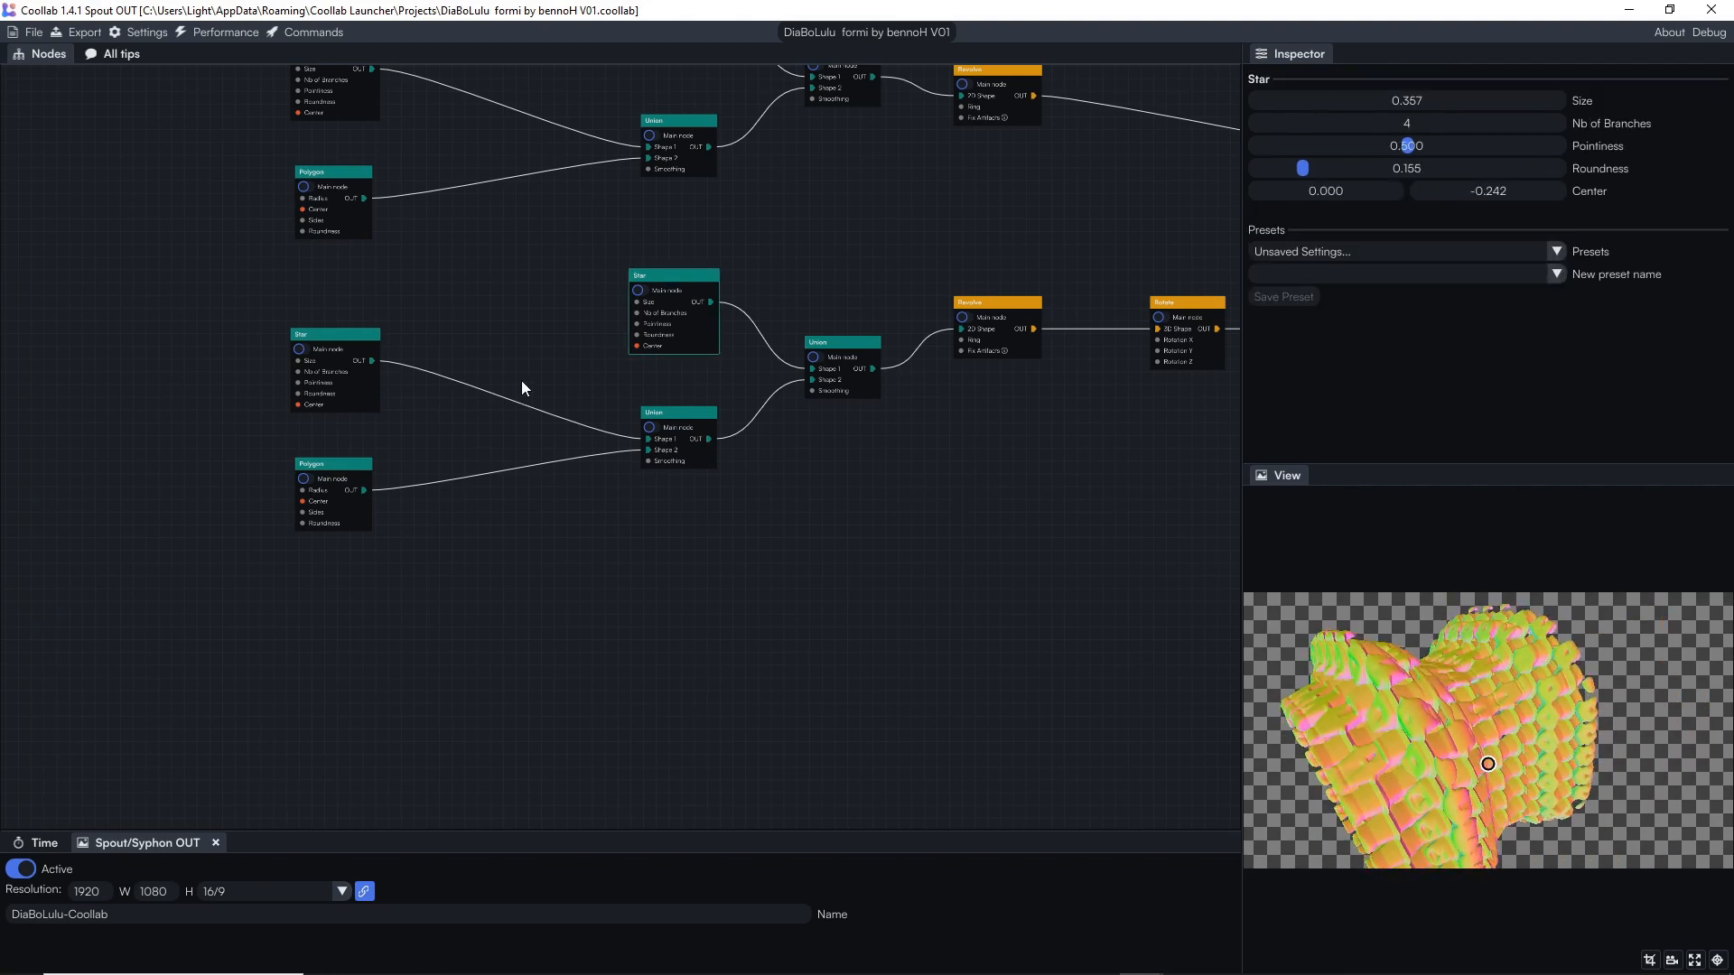